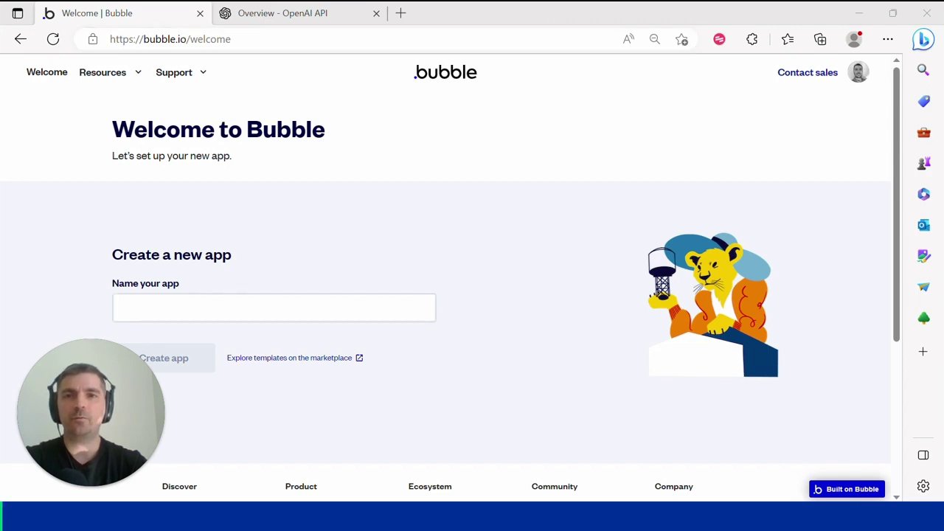
- Create a new app named SuperGPT, skipping the free trial and starting with the basic features
click(222, 308)
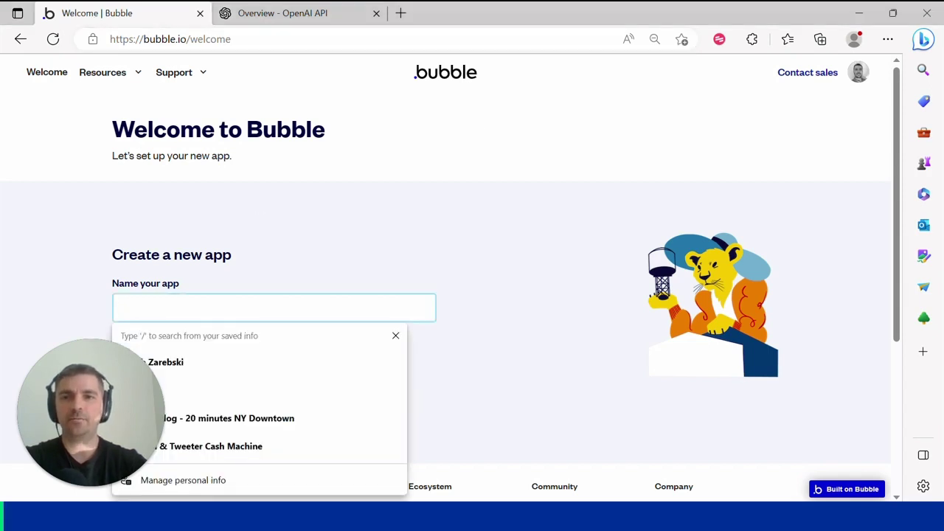
text(Super)
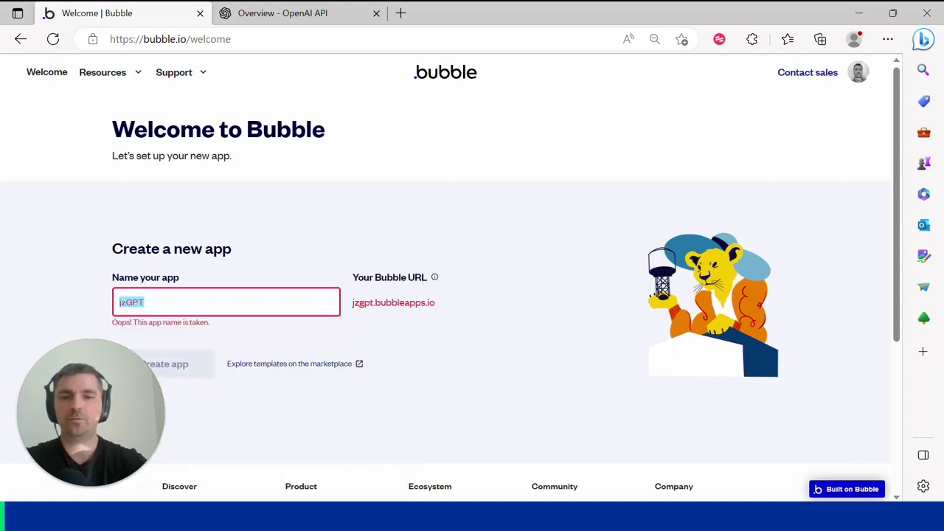
text(GPT)
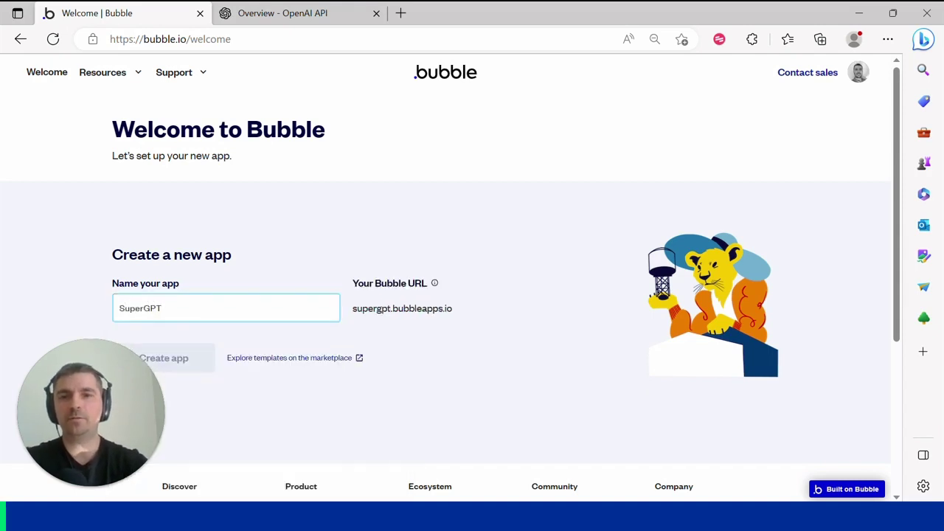
text(App)
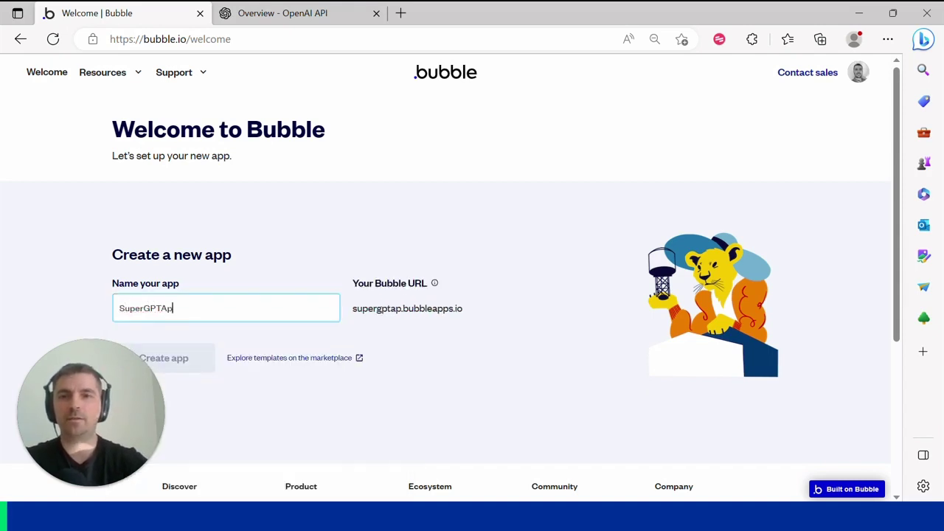
key(BackSpace)
key(BackSpace)
key(BackSpace)
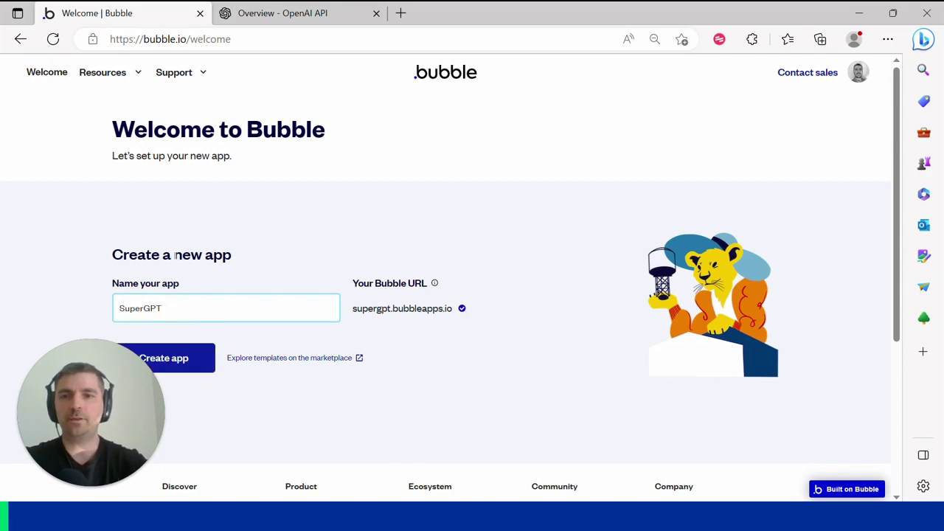
click(181, 358)
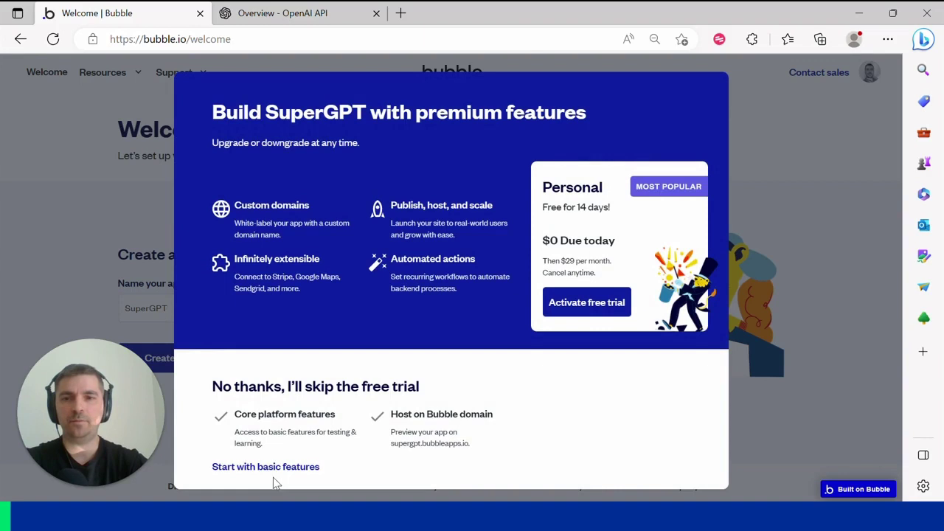
click(271, 468)
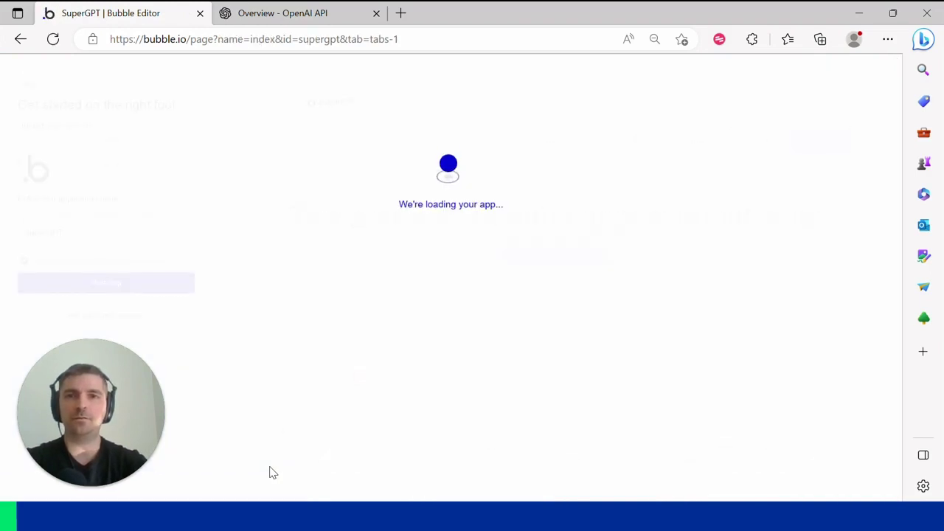
- Dismiss the sign-up flow walkthrough to reach the blank index page
click(169, 323)
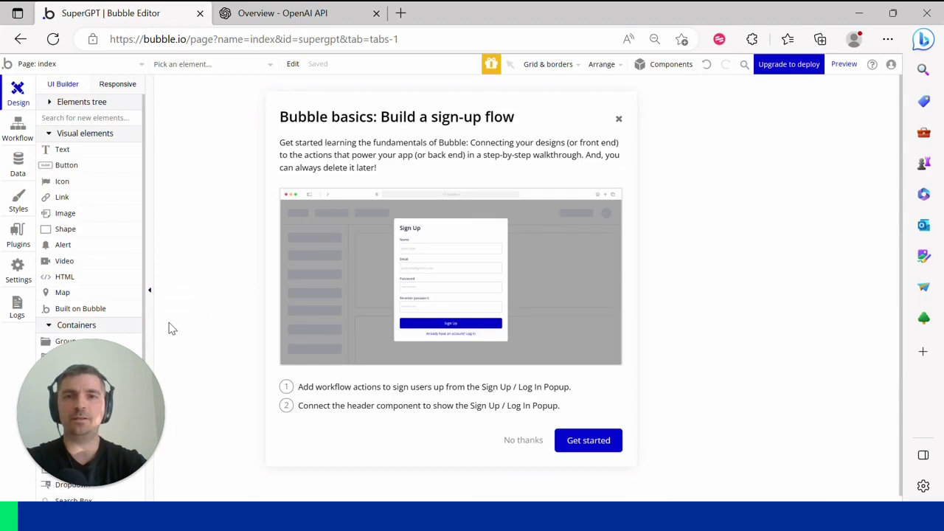
click(619, 118)
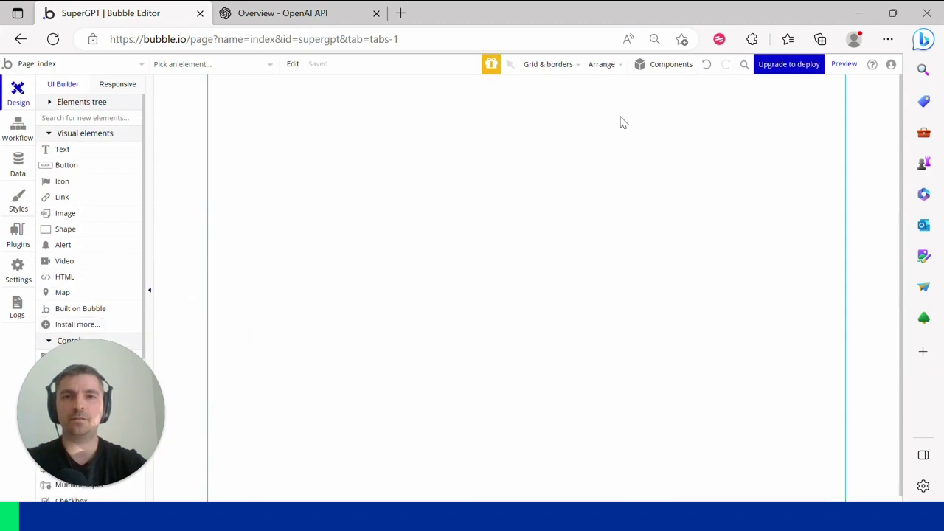
click(481, 254)
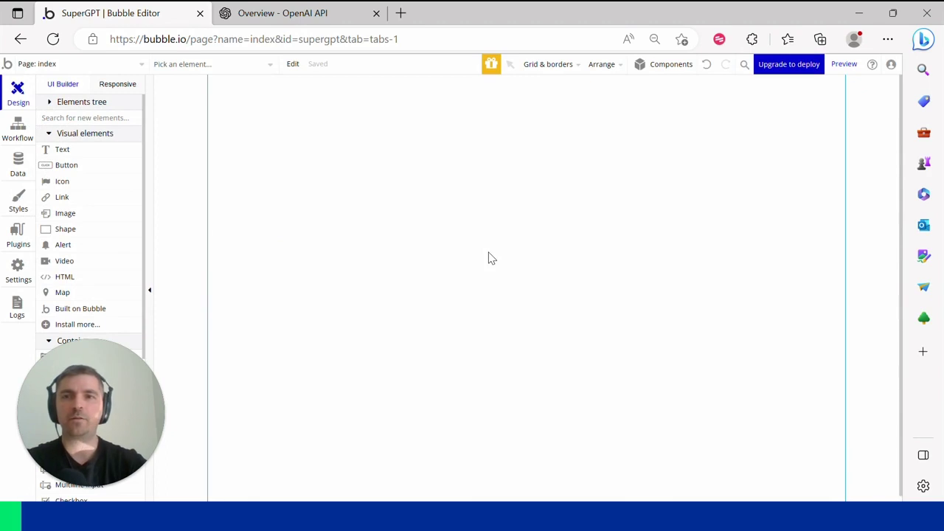
- Install the API Connector plugin in the app and close the plugin library
click(18, 236)
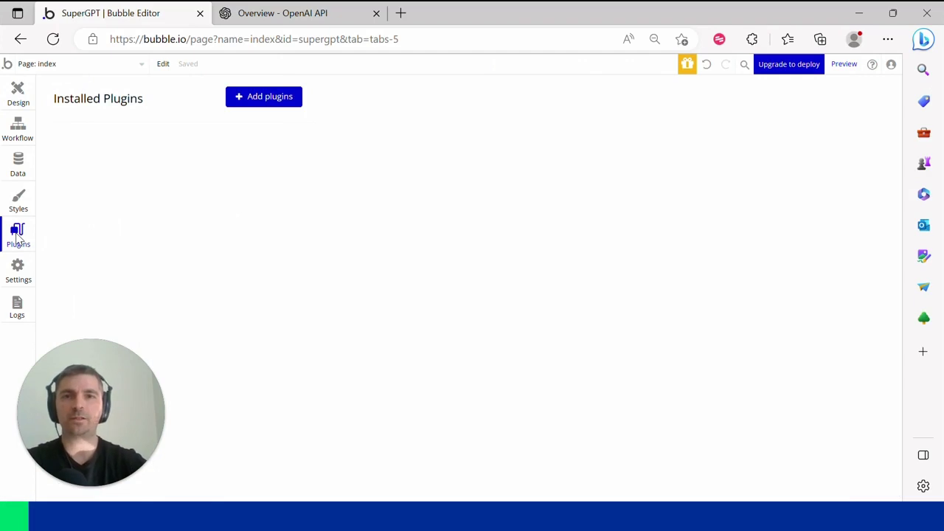
click(270, 97)
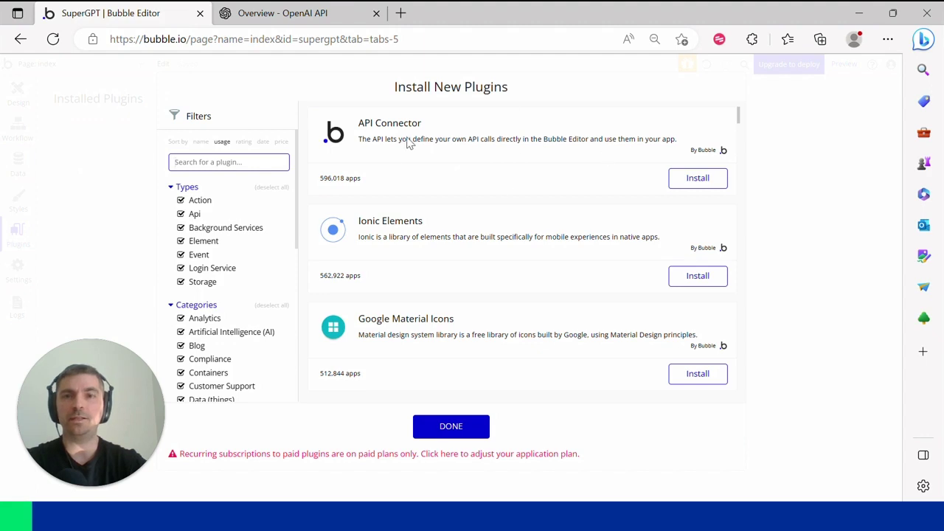
click(693, 180)
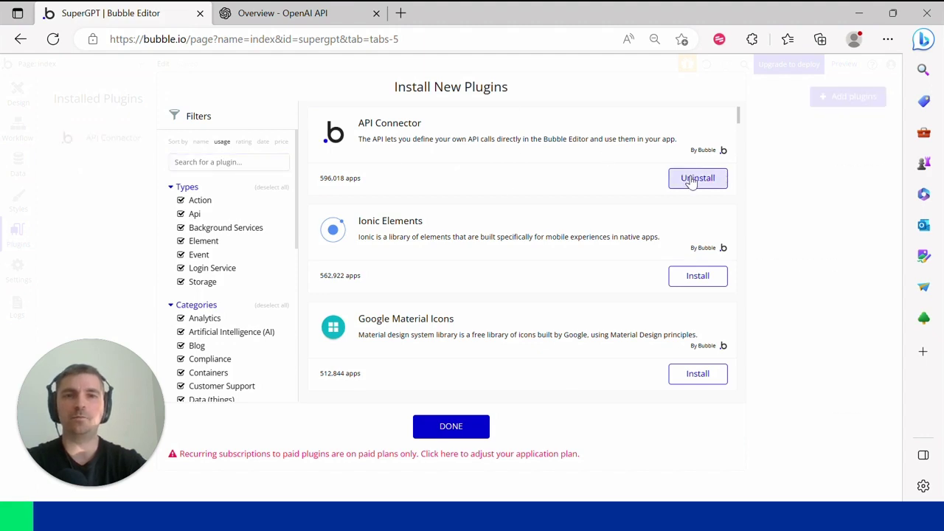
click(451, 427)
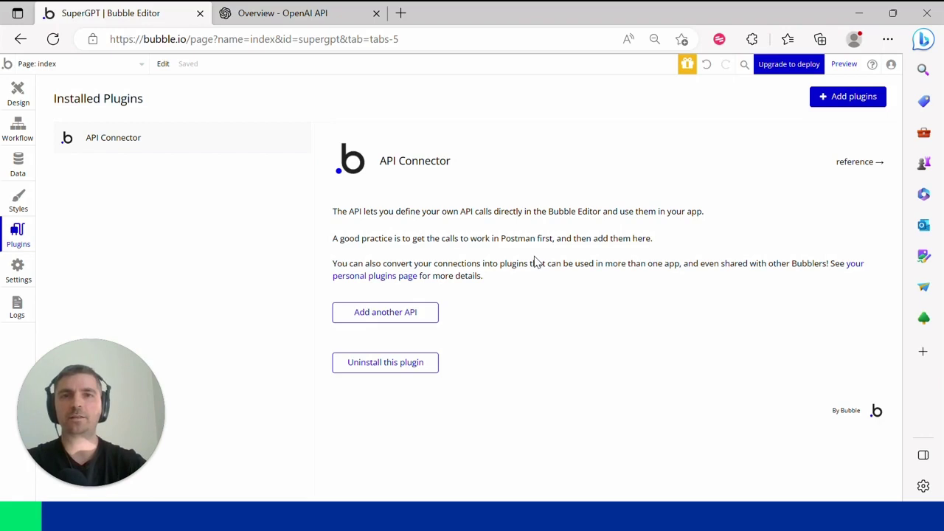
- Add an API to the API Connector and name it Chat GPT
click(387, 314)
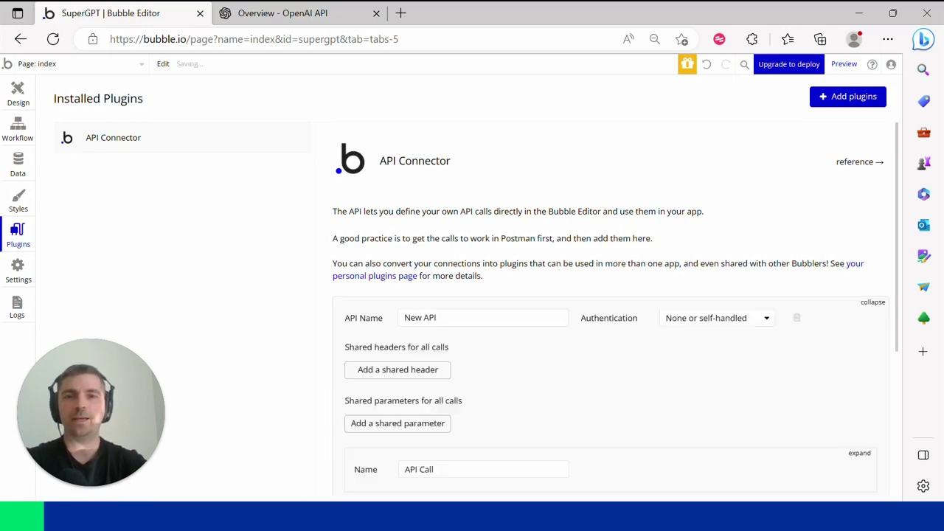
drag(437, 317, 403, 317)
text(Chat)
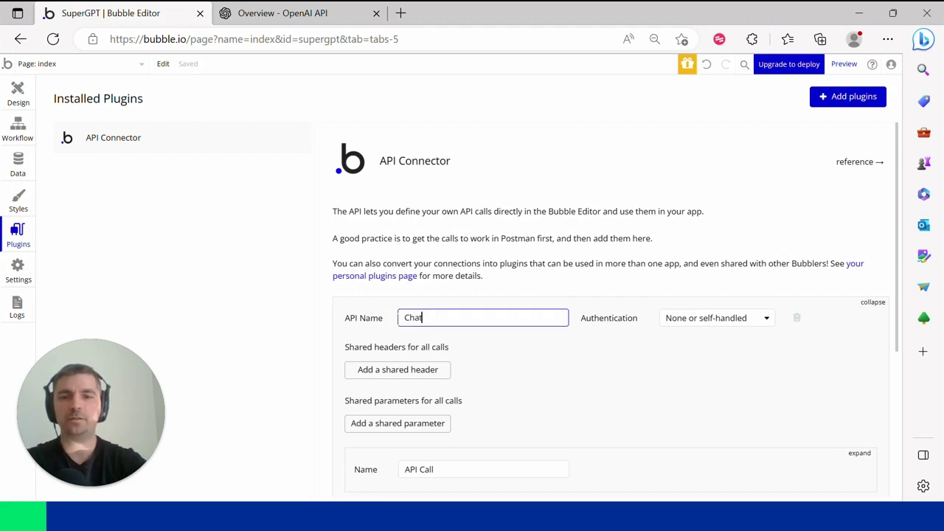
text( GPT)
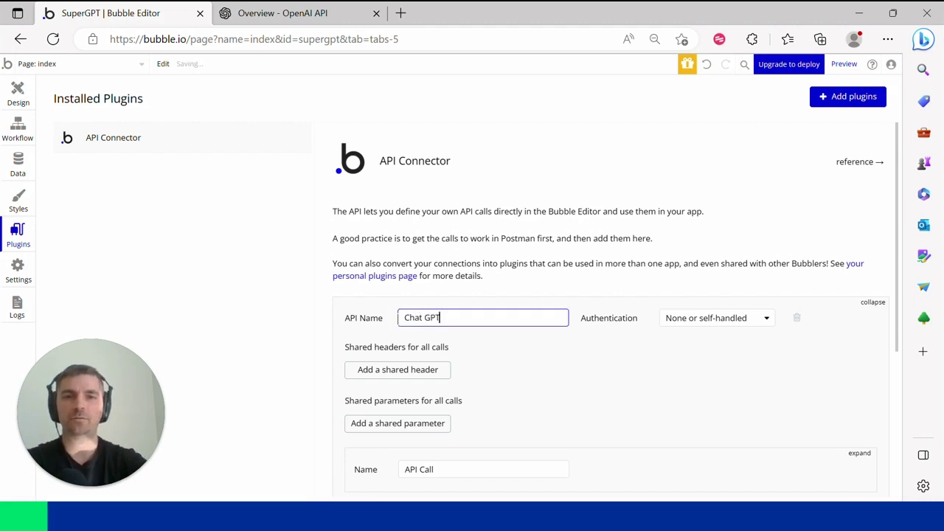
- Switch to the OpenAI site and copy the curl example request for Create chat completion, reached through the Chat completion guide
click(346, 18)
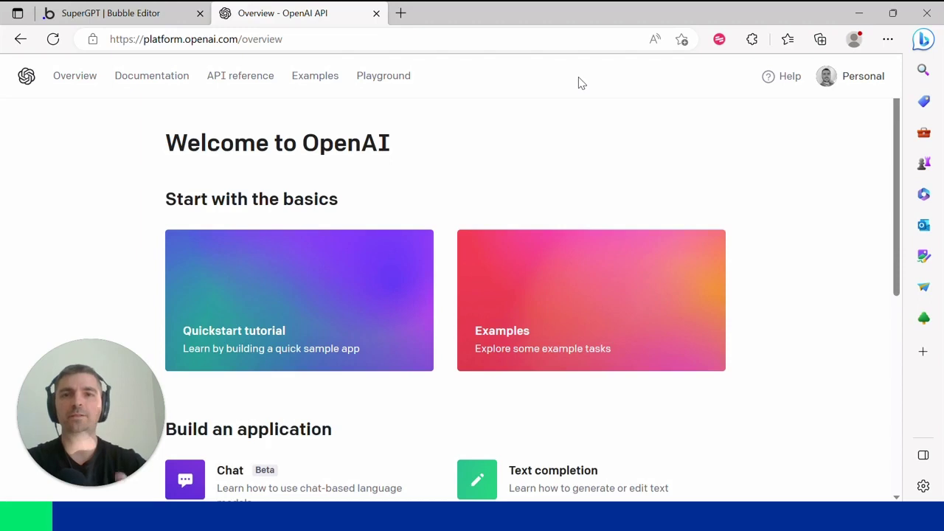
click(152, 77)
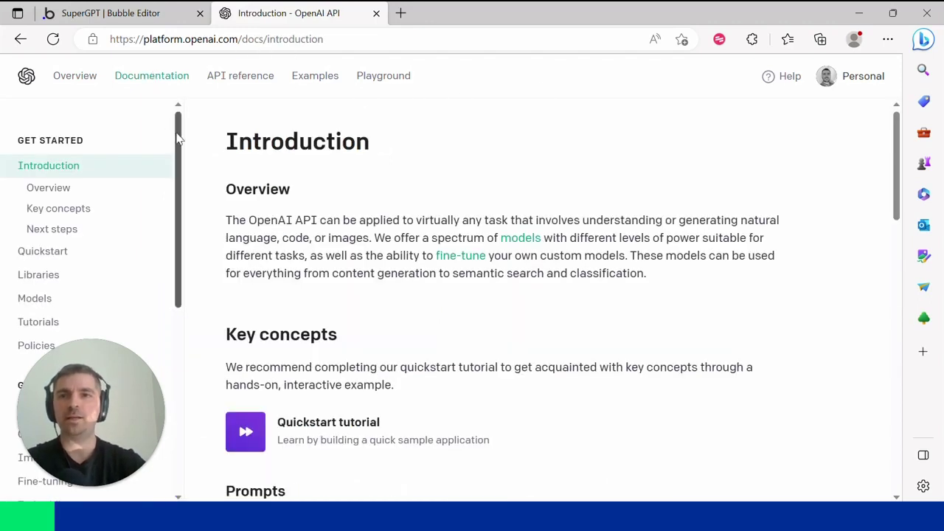
drag(177, 135, 174, 254)
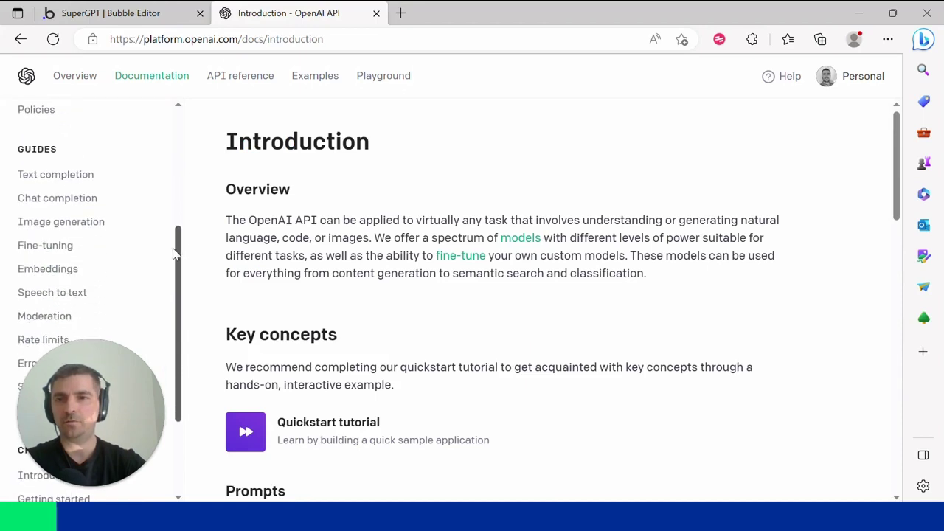
click(82, 201)
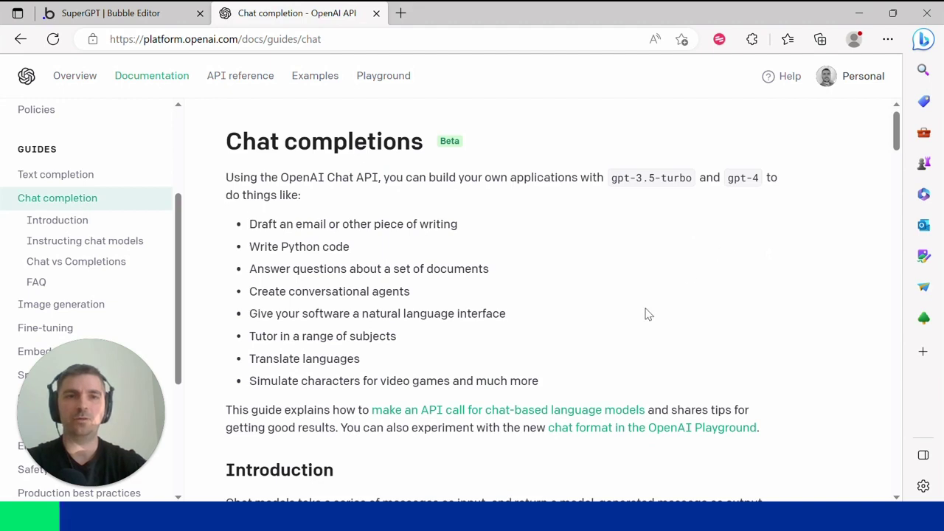
scroll(895, 131, down, 3)
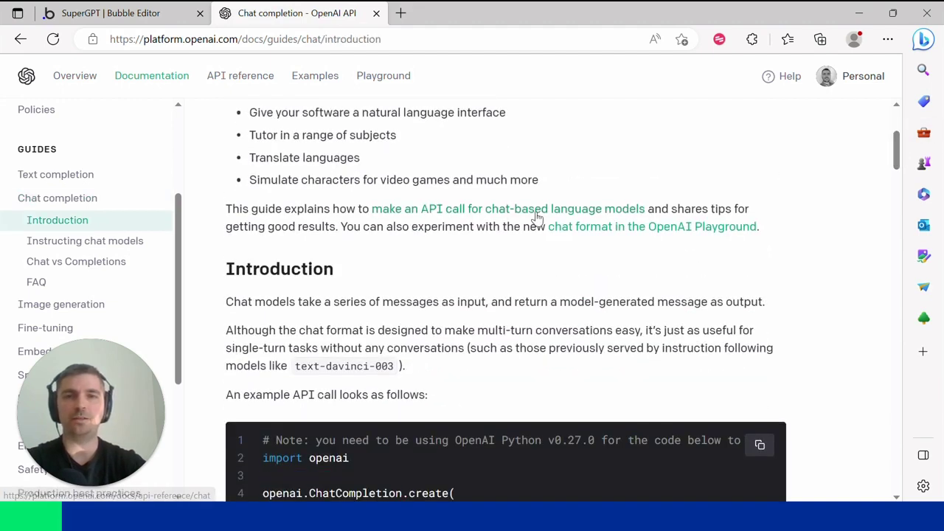
click(588, 214)
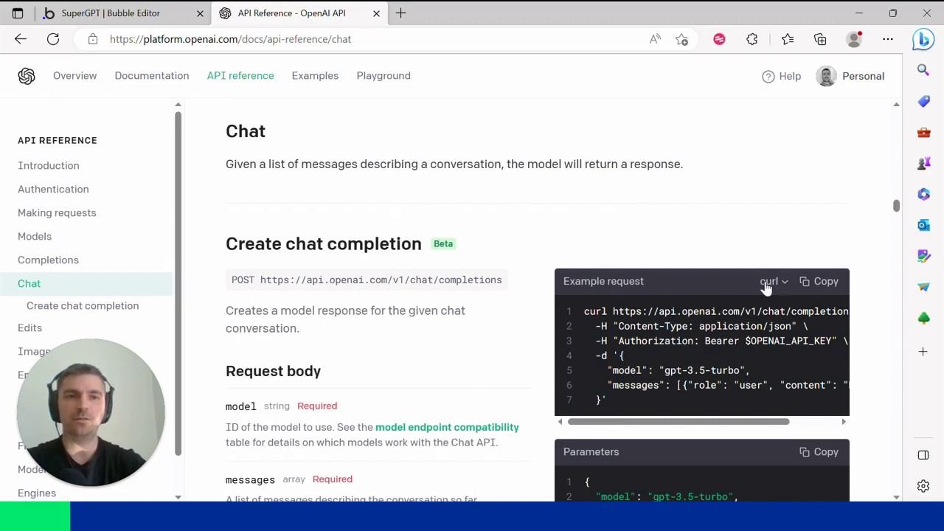
click(833, 289)
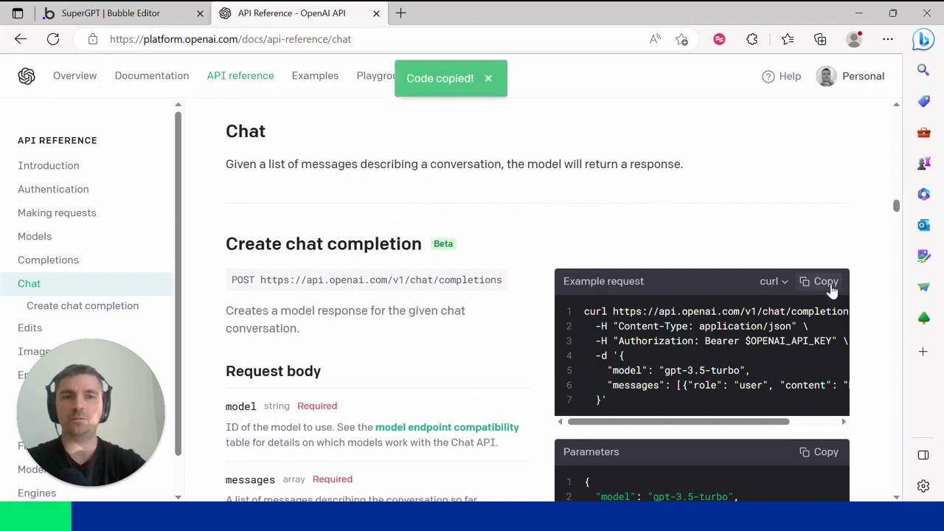
- Back in the Bubble editor, import the copied cURL request as another call of the Chat GPT API
click(168, 14)
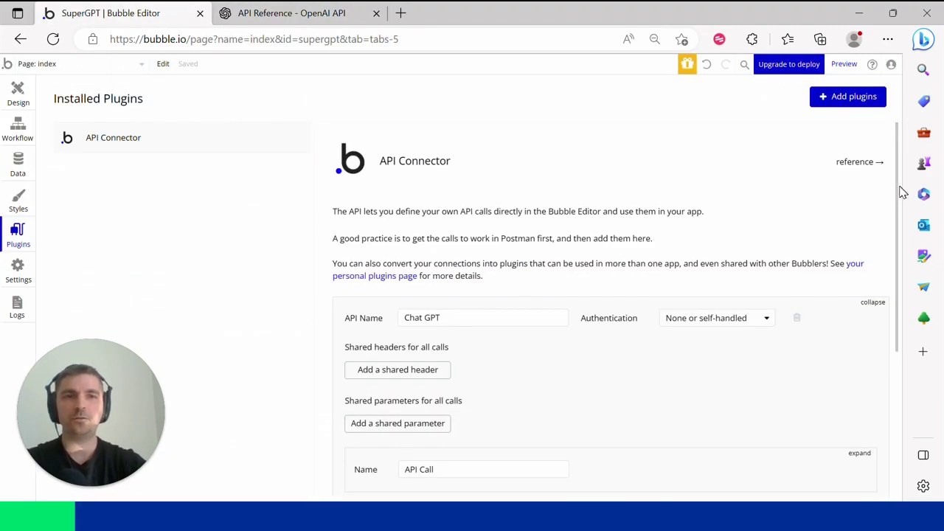
drag(900, 187, 907, 267)
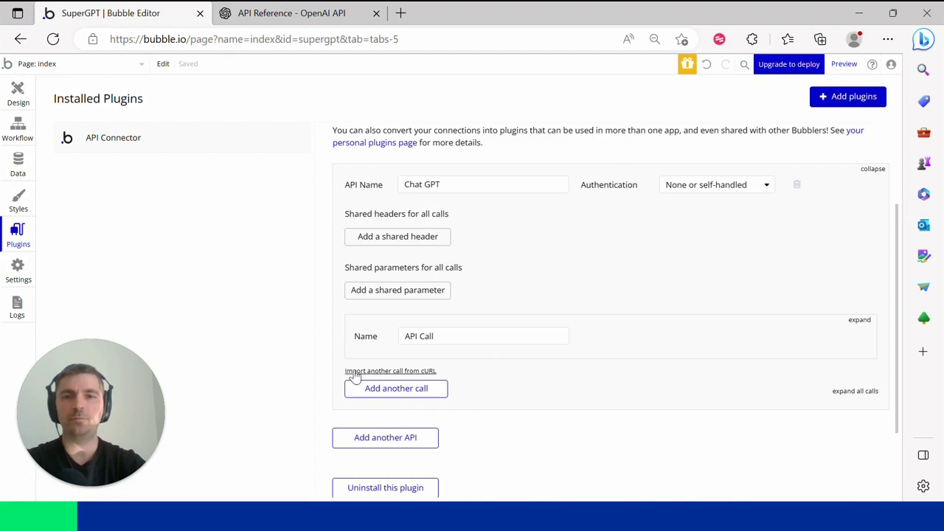
click(427, 370)
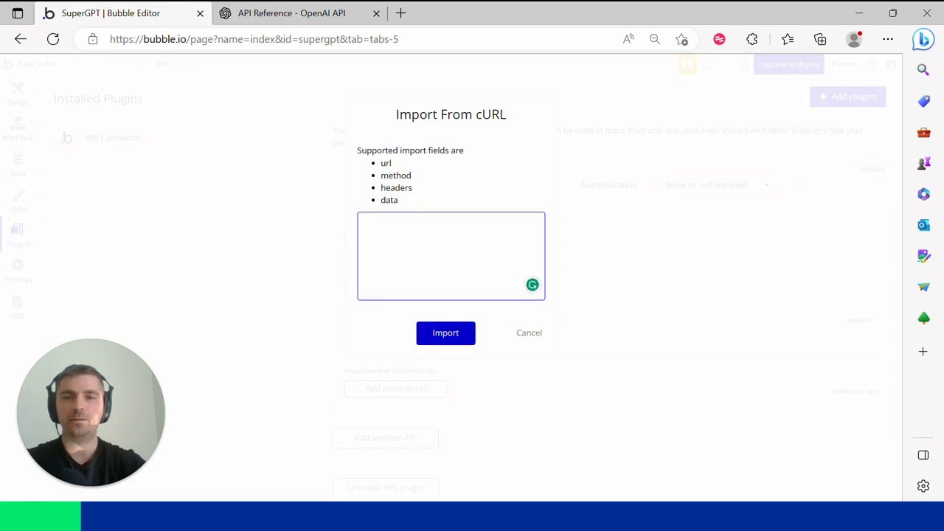
key(ctrl+v)
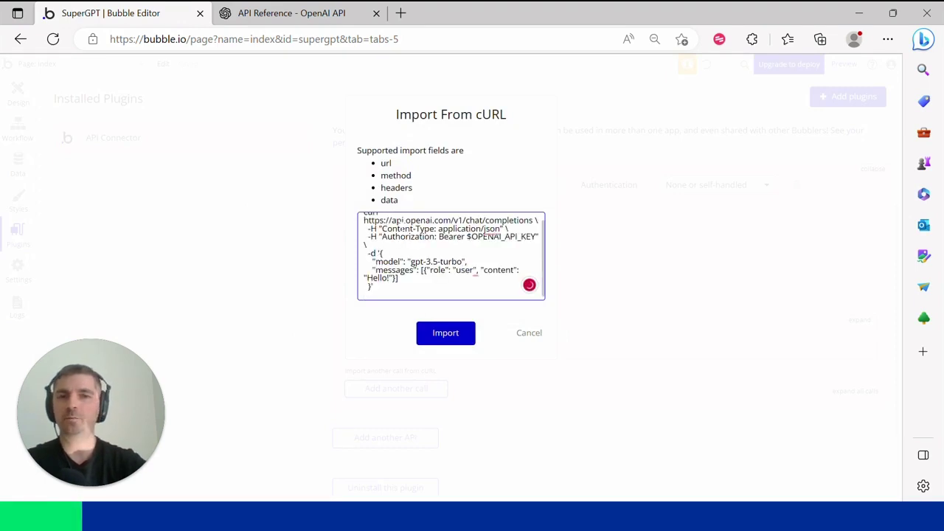
click(437, 337)
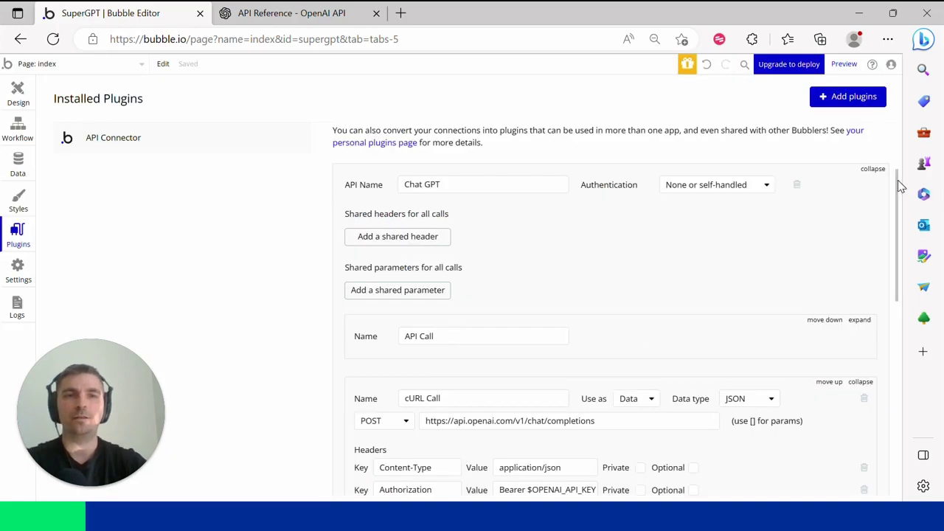
- Select the OPENAI_API_KEY placeholder in the imported call's Authorization header, and open the API keys page of the OpenAI account
drag(898, 186, 906, 260)
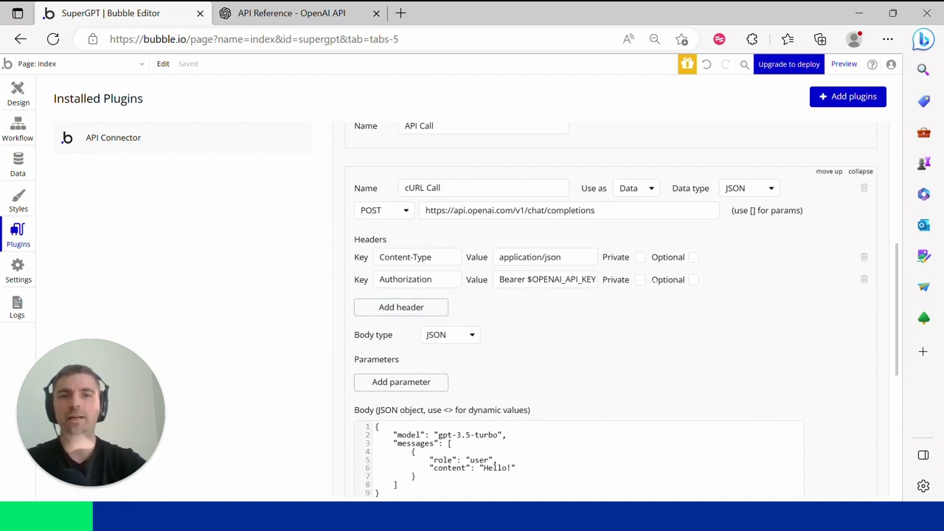
drag(533, 280, 596, 279)
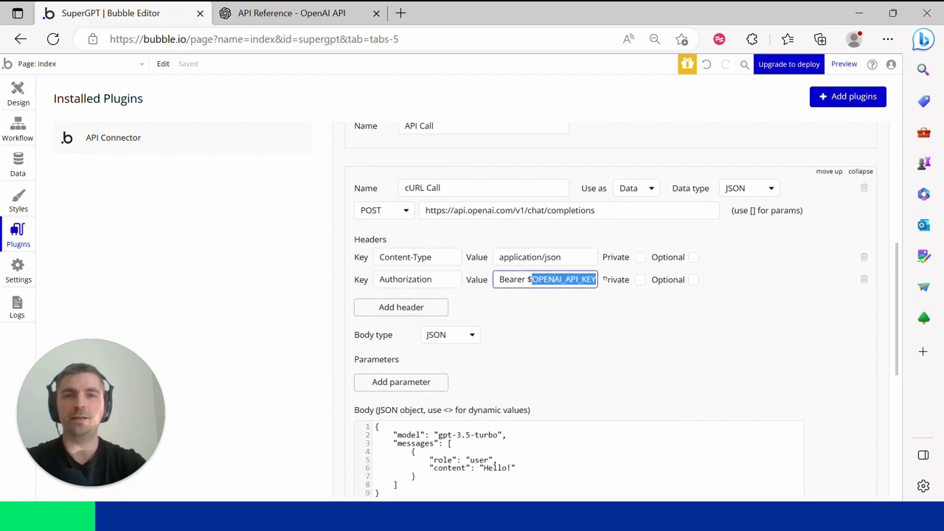
click(321, 16)
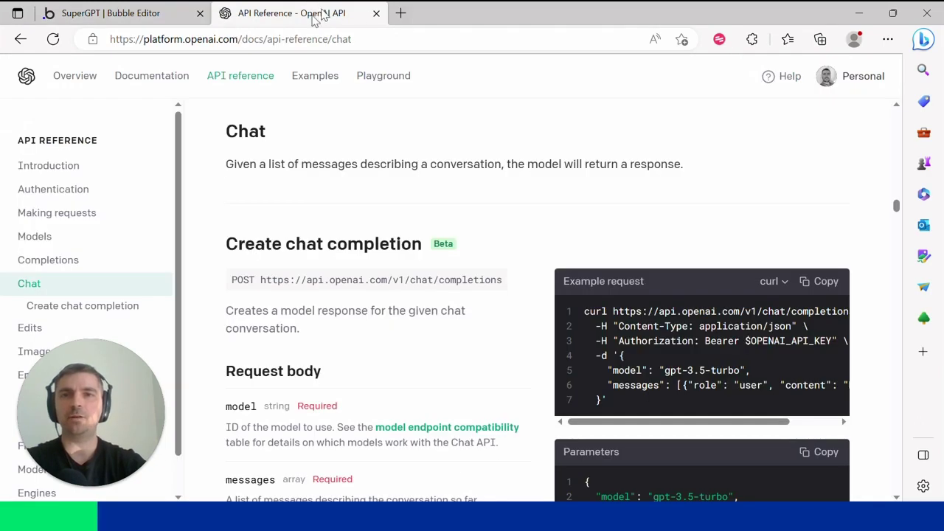
click(875, 77)
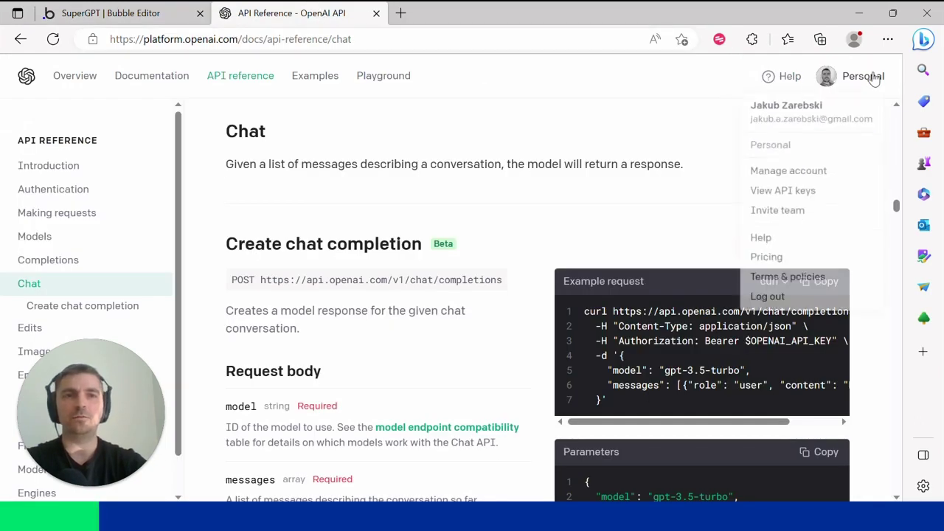
click(787, 198)
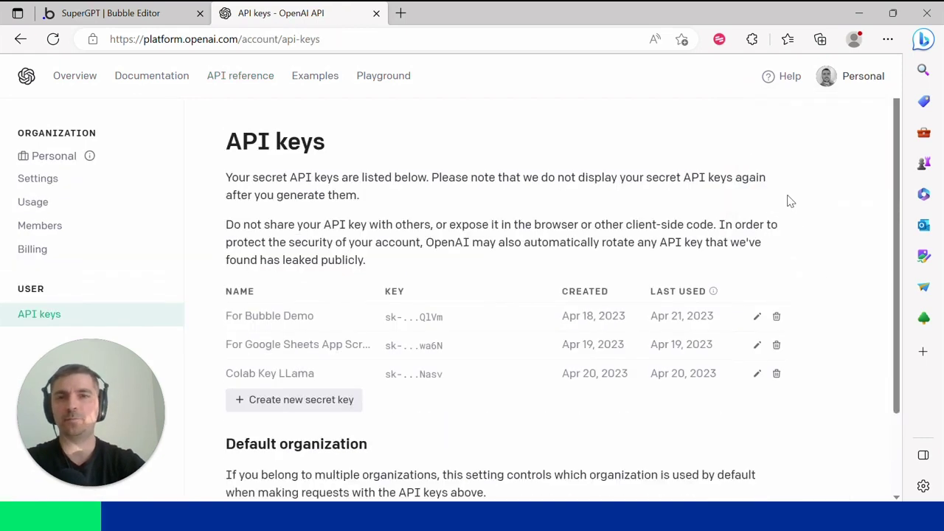
scroll(902, 188, down, 2)
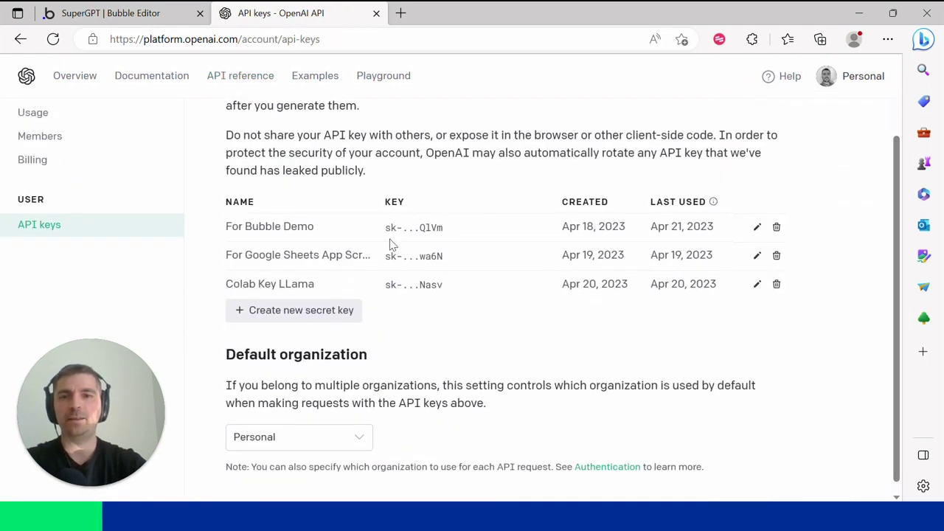
- Create a new OpenAI secret key named Bubble Demo Key and copy the generated key
click(286, 313)
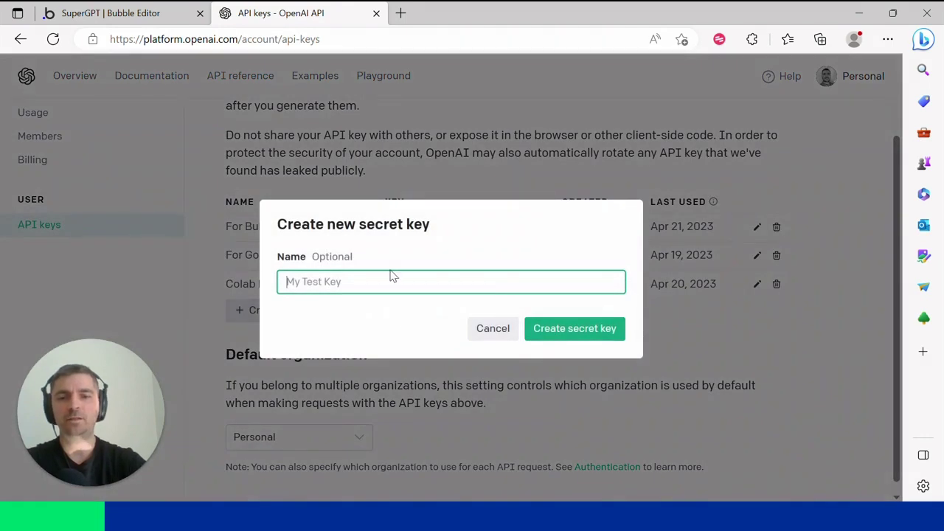
text(Bubble)
text(Demo Key)
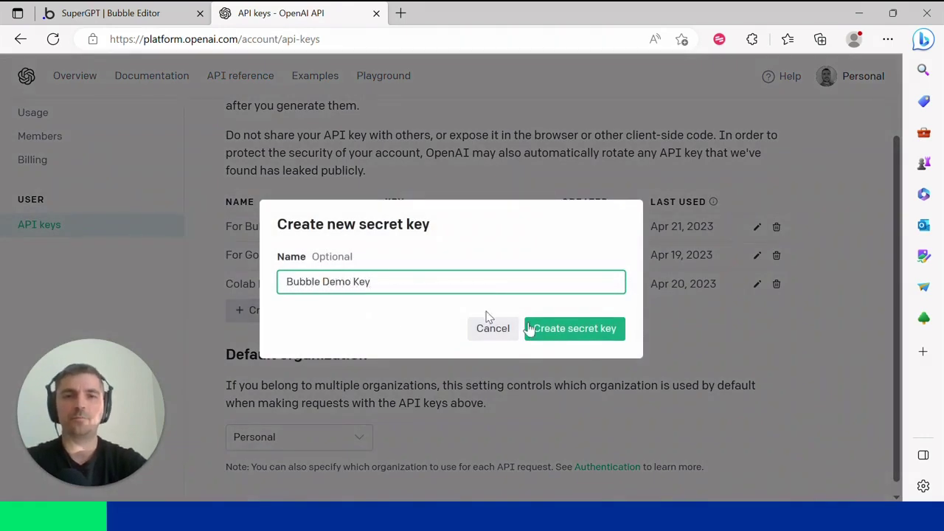
click(590, 333)
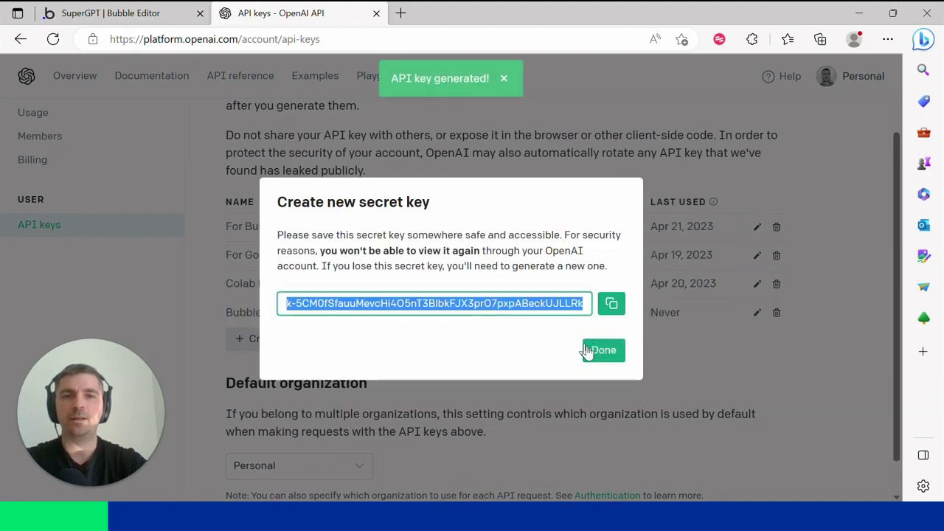
click(612, 305)
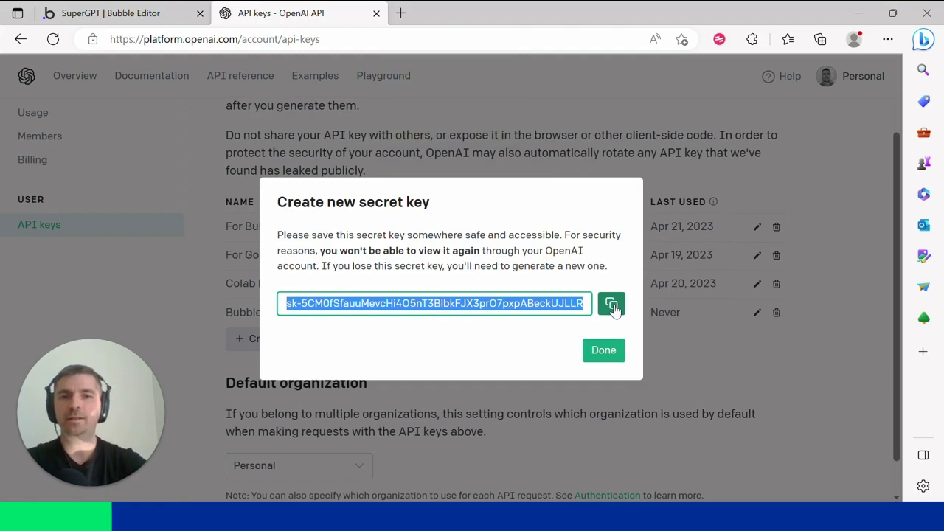
- Back in the Bubble editor, replace the OPENAI_API_KEY placeholder in the cURL Call's Authorization header with the copied API key
click(168, 14)
click(529, 279)
drag(530, 279, 597, 279)
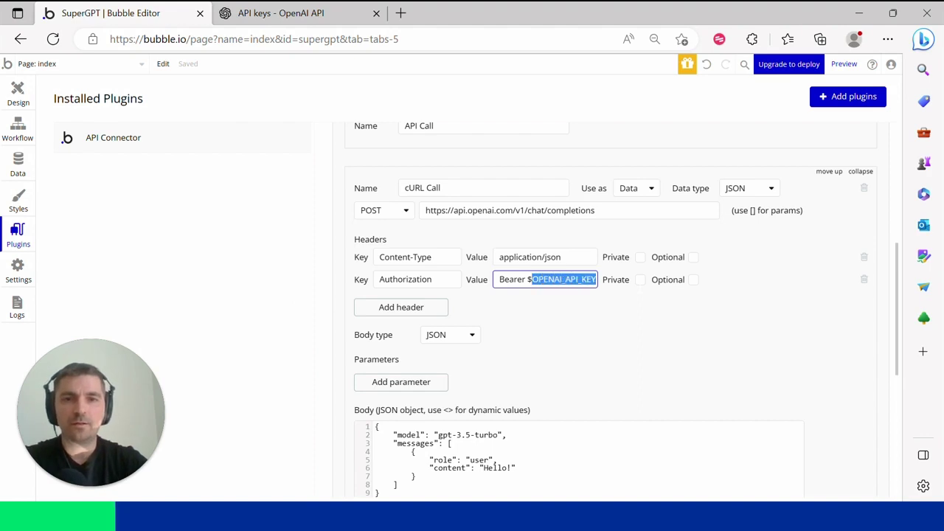
key(ctrl+v)
- Try to initialize the cURL Call and dismiss the API Connector response
scroll(898, 270, down, 3)
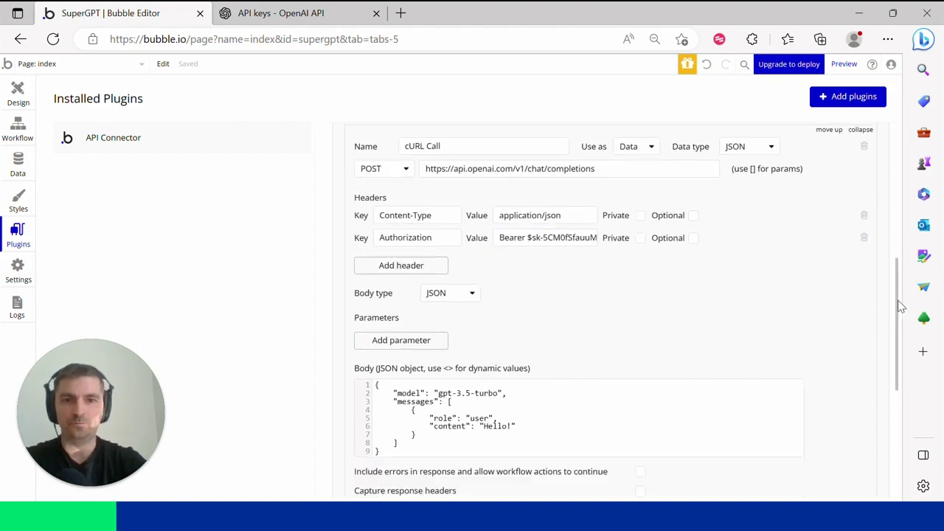
scroll(900, 363, down, 1)
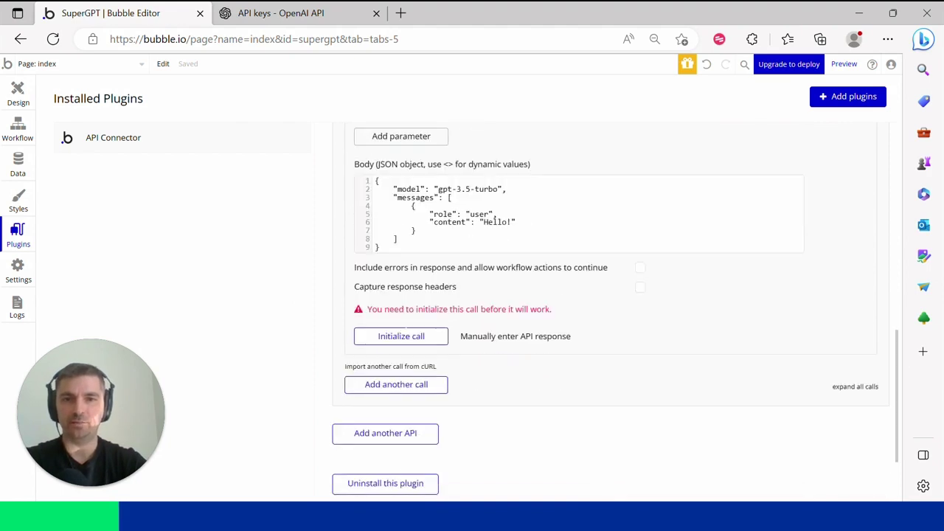
click(393, 344)
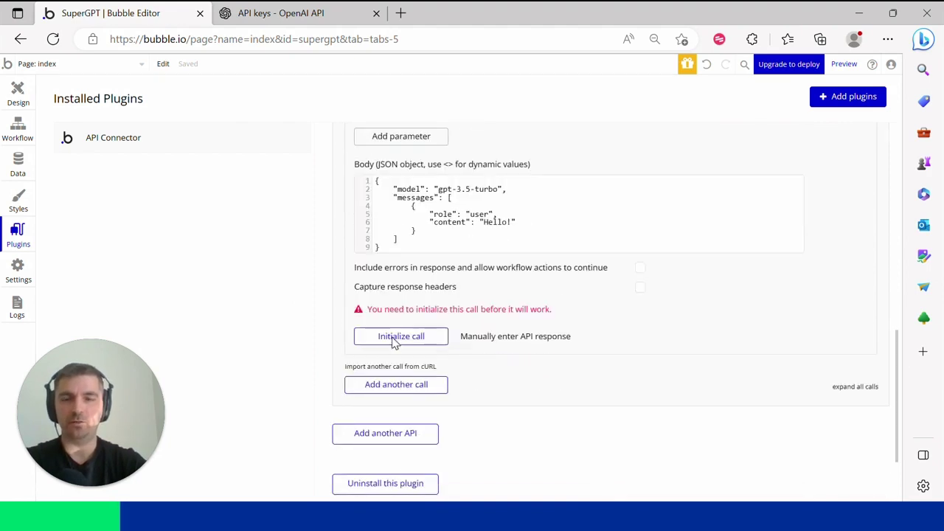
click(447, 339)
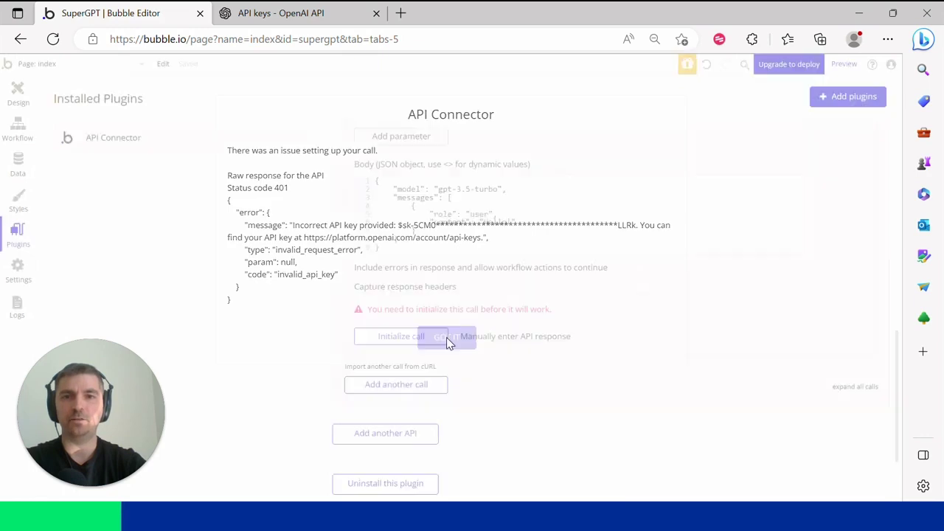
- Remove the $ sign before the API key in the Authorization header value and initialize the cURL Call again
drag(895, 351, 895, 278)
click(529, 241)
key(BackSpace)
drag(898, 284, 912, 360)
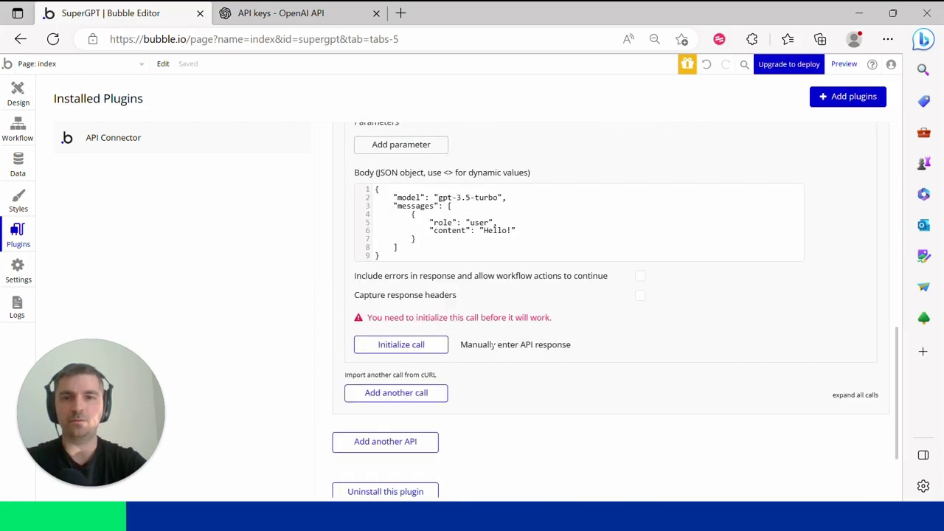
click(402, 346)
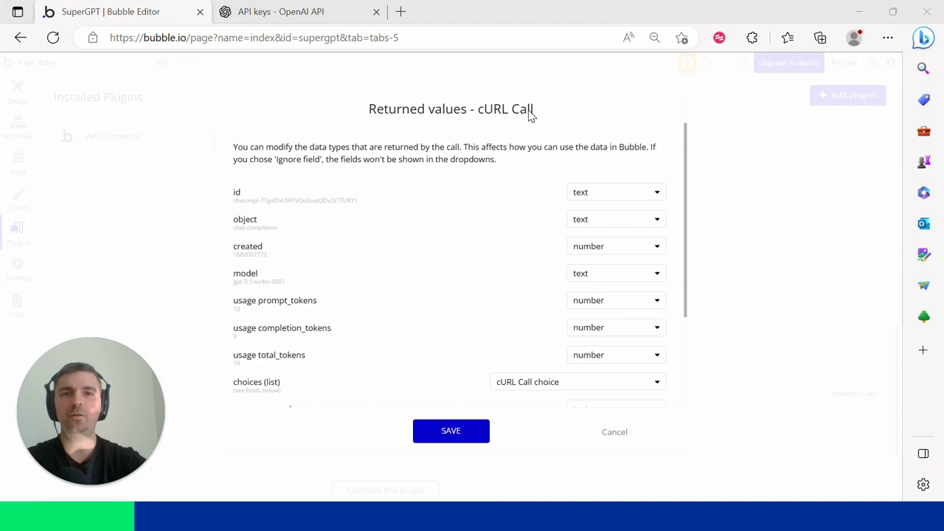
- Show the raw data of the cURL Call's returned values and examine the choices block with the message content
drag(684, 133, 675, 259)
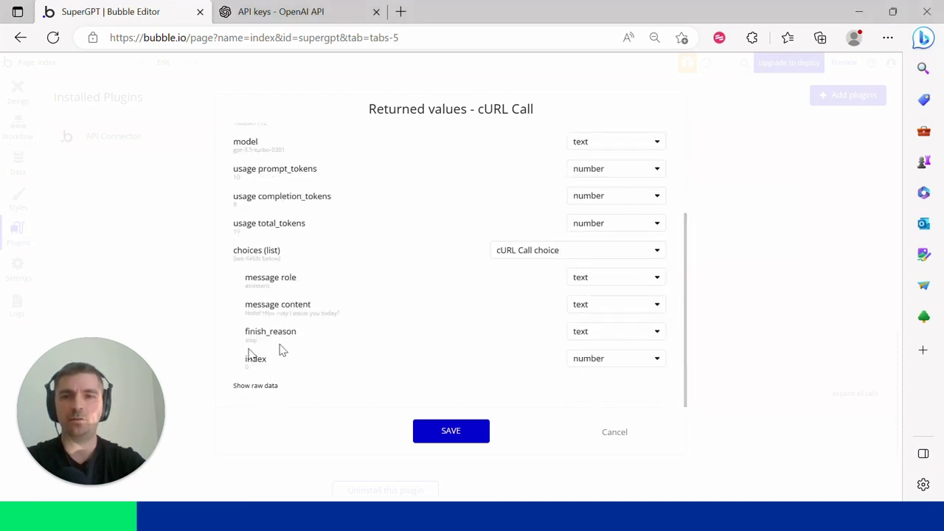
click(252, 389)
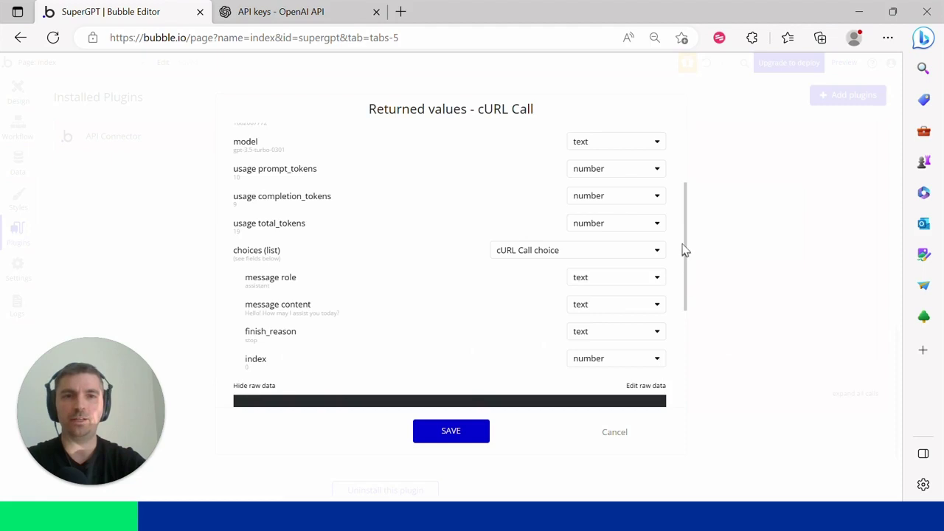
drag(685, 251, 696, 375)
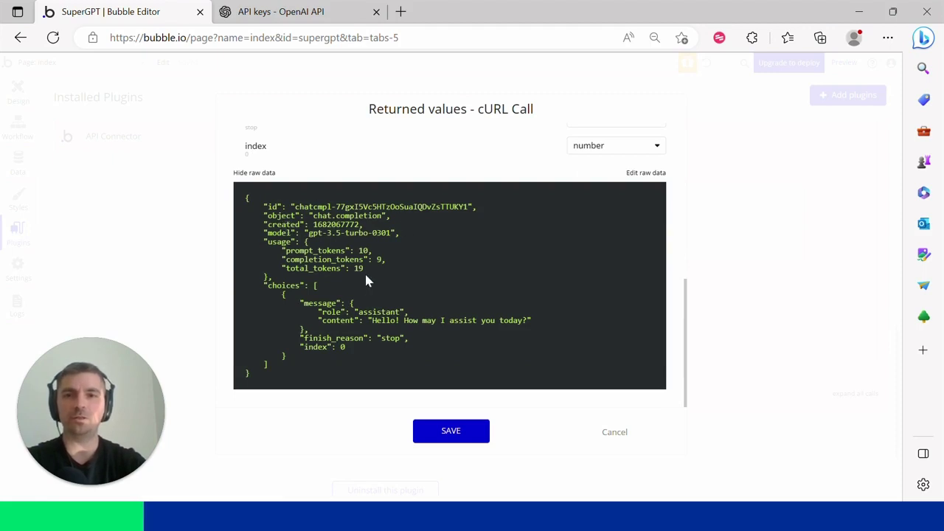
drag(268, 286, 441, 353)
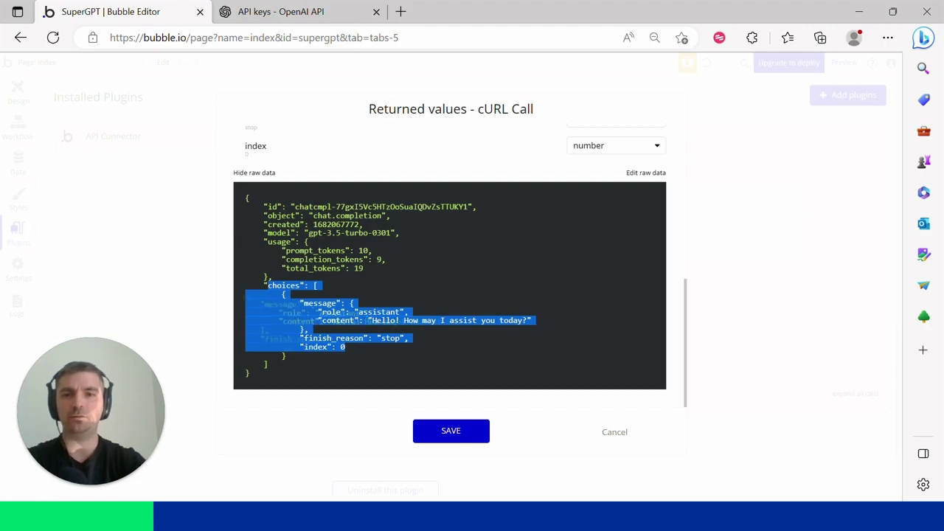
- Set the returned fields id, object, created and model to Ignore field
drag(684, 338, 692, 198)
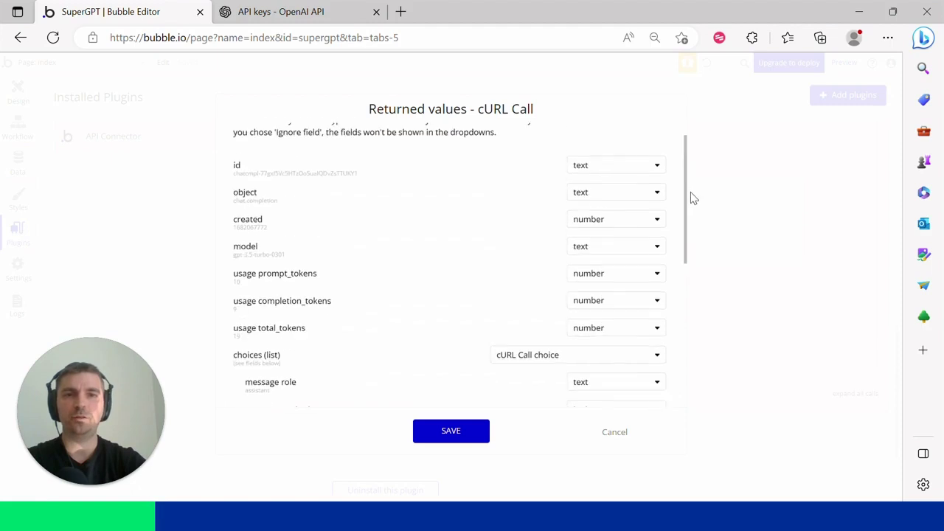
click(657, 171)
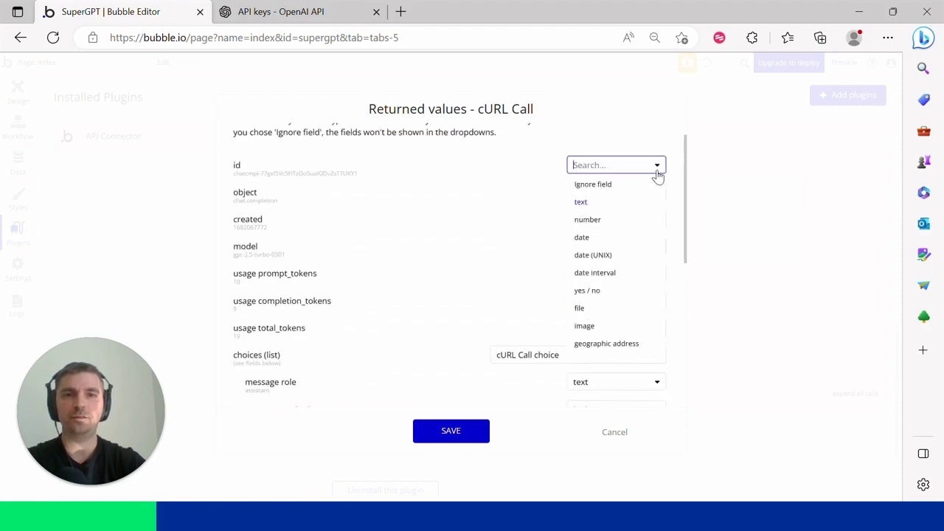
click(613, 185)
click(614, 196)
click(594, 214)
click(623, 224)
click(606, 242)
scroll(683, 219, down, 2)
click(624, 169)
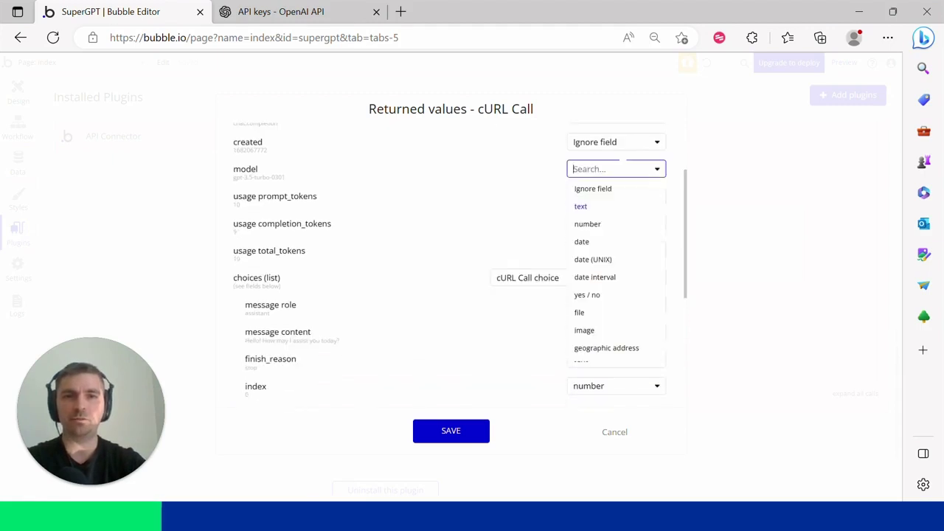
click(595, 190)
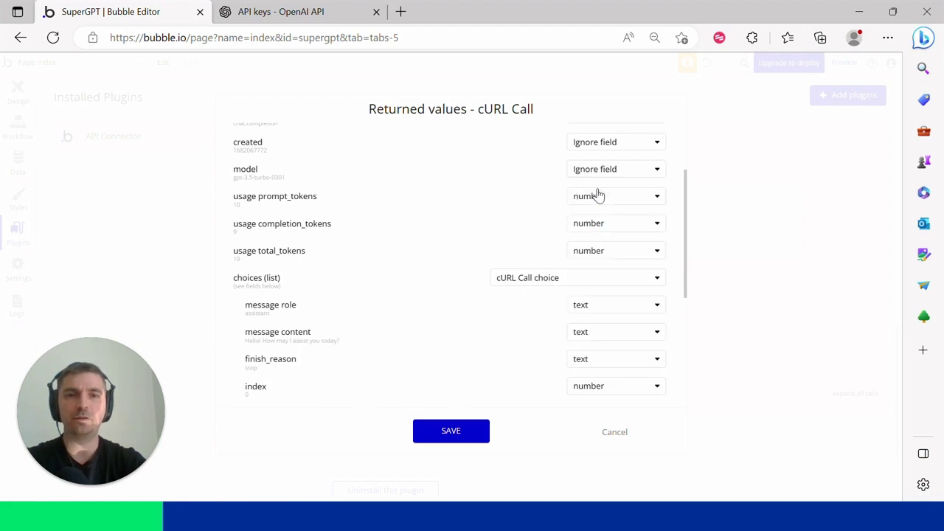
- Set usage prompt_tokens, usage completion_tokens and usage total_tokens to Ignore field
click(599, 202)
click(603, 214)
click(613, 231)
click(603, 245)
click(602, 252)
click(599, 271)
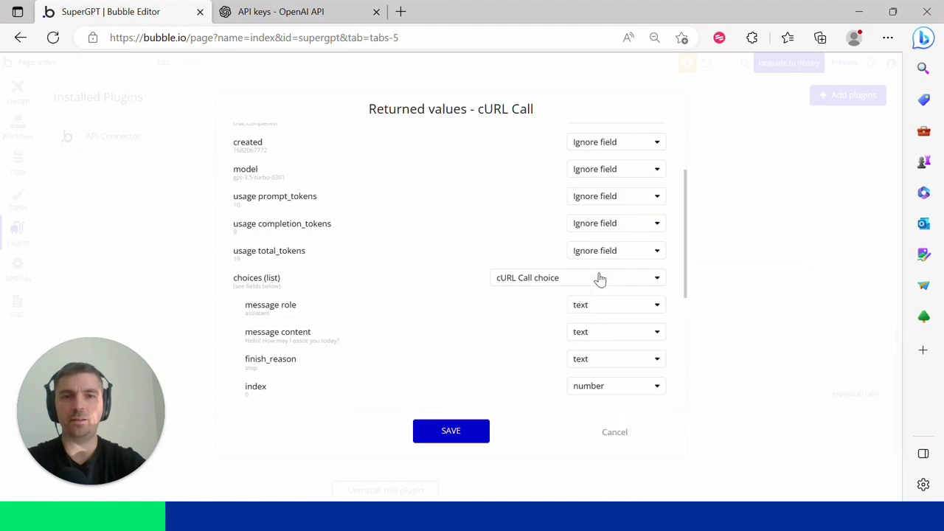
- Set message role, finish_reason and index under choices to Ignore field, and save the returned values
drag(685, 280, 686, 329)
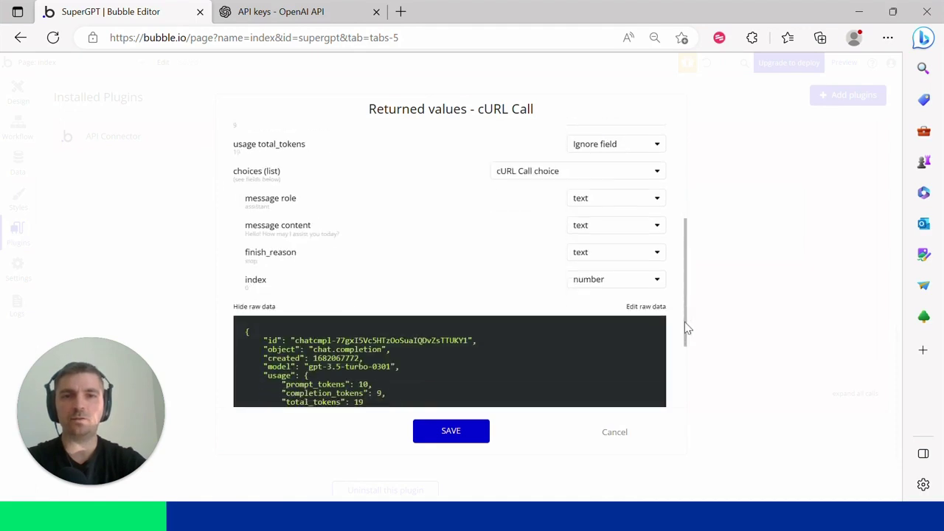
click(648, 199)
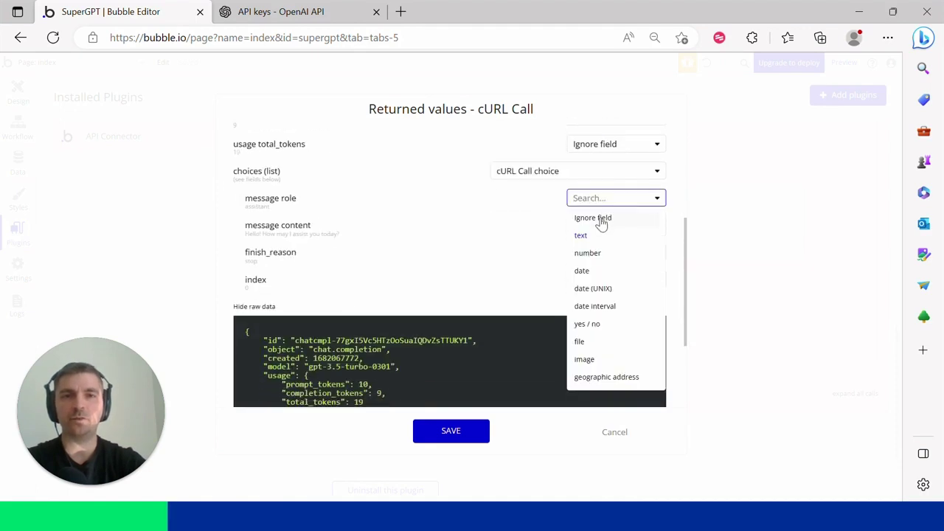
click(597, 219)
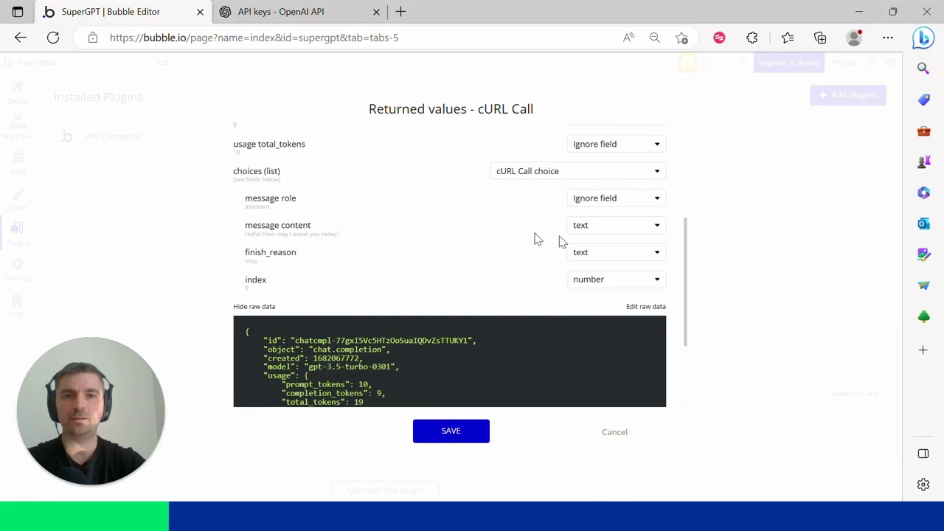
click(609, 260)
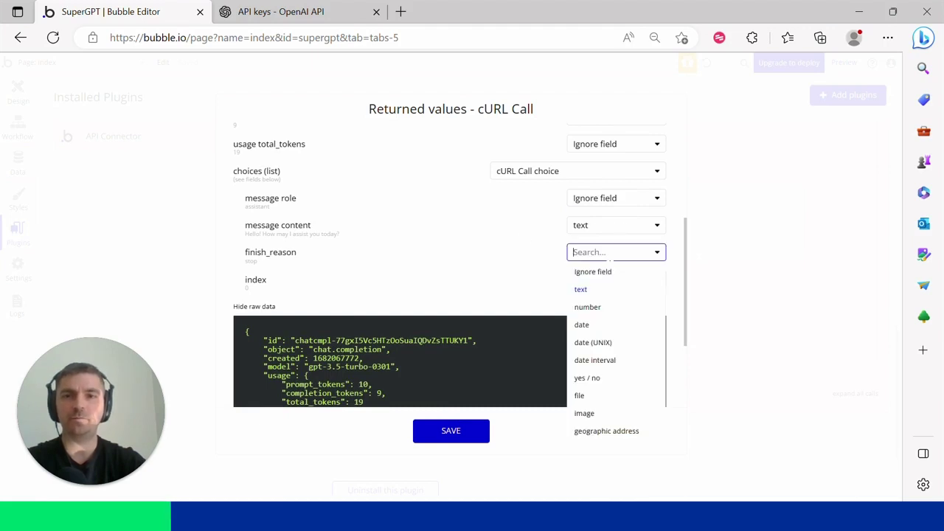
click(619, 278)
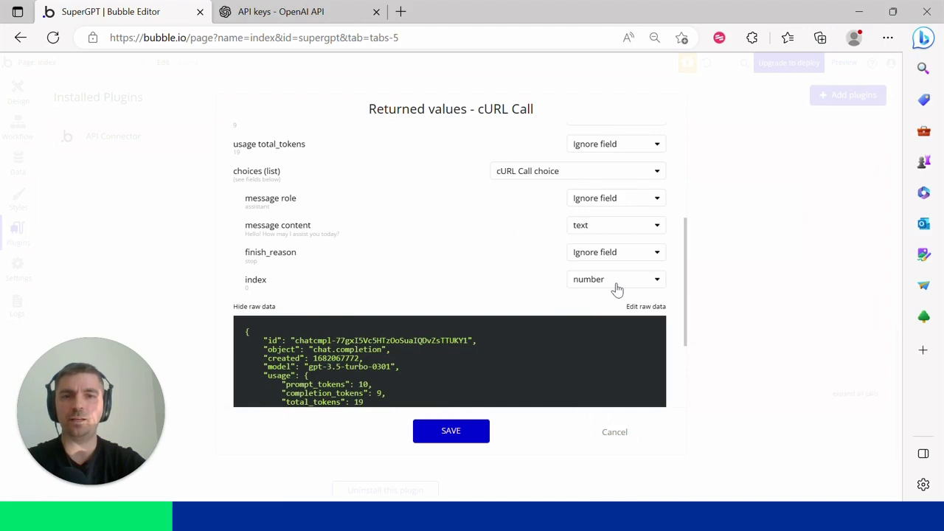
click(617, 285)
click(602, 299)
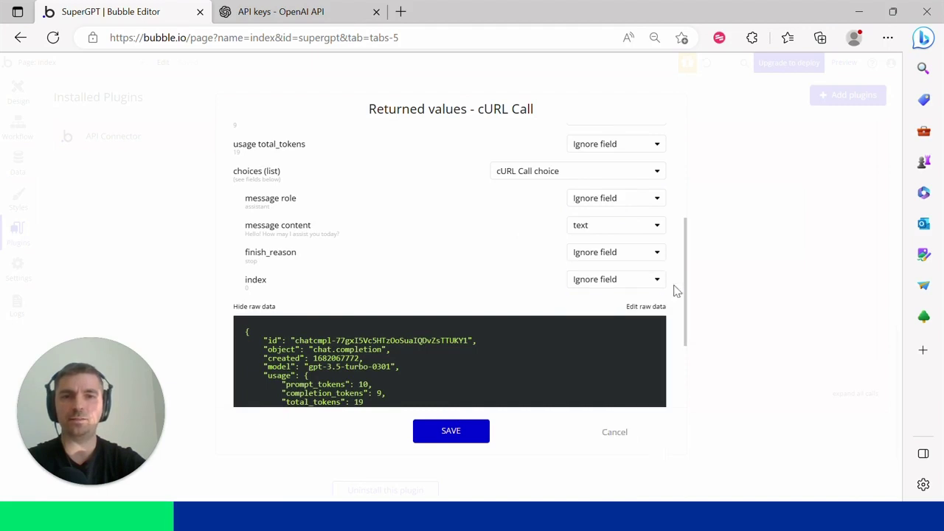
click(459, 436)
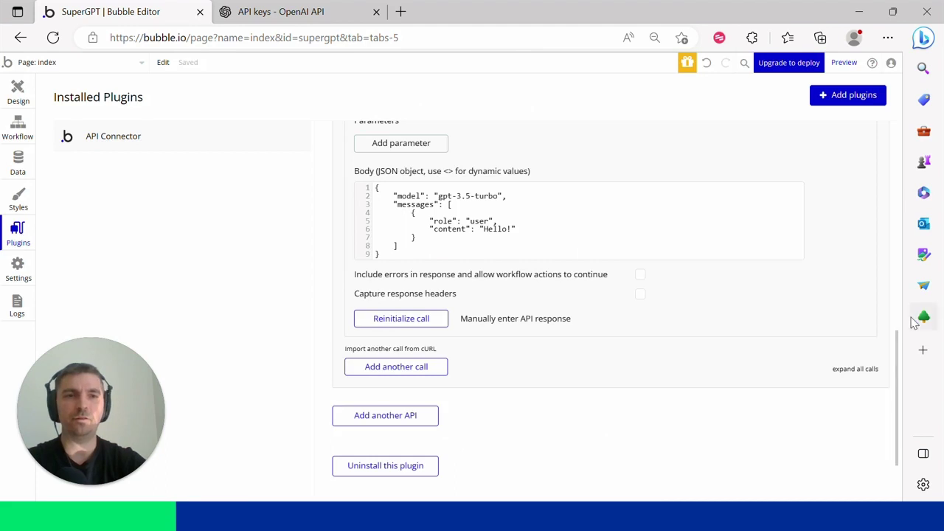
- Replace the Hello! message content in the cURL Call's JSON body with the dynamic value <user-prompt>
drag(899, 354, 900, 276)
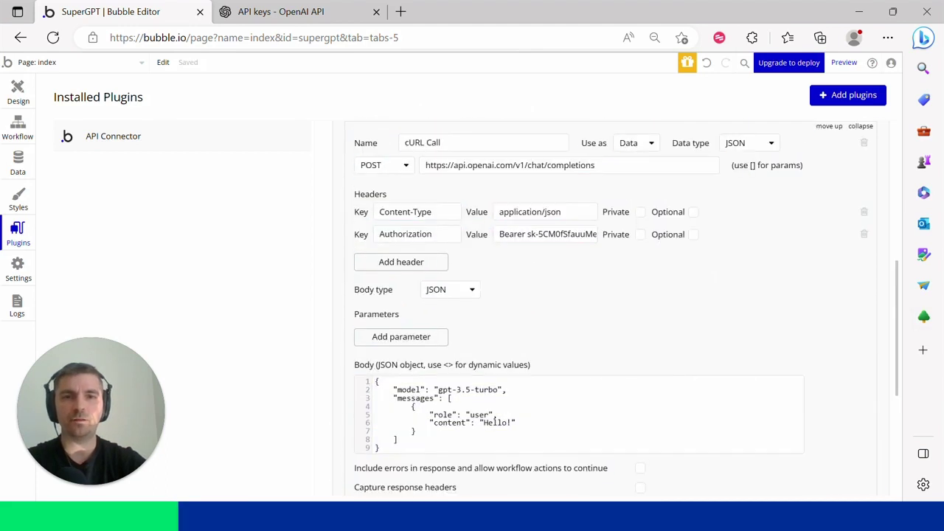
click(508, 422)
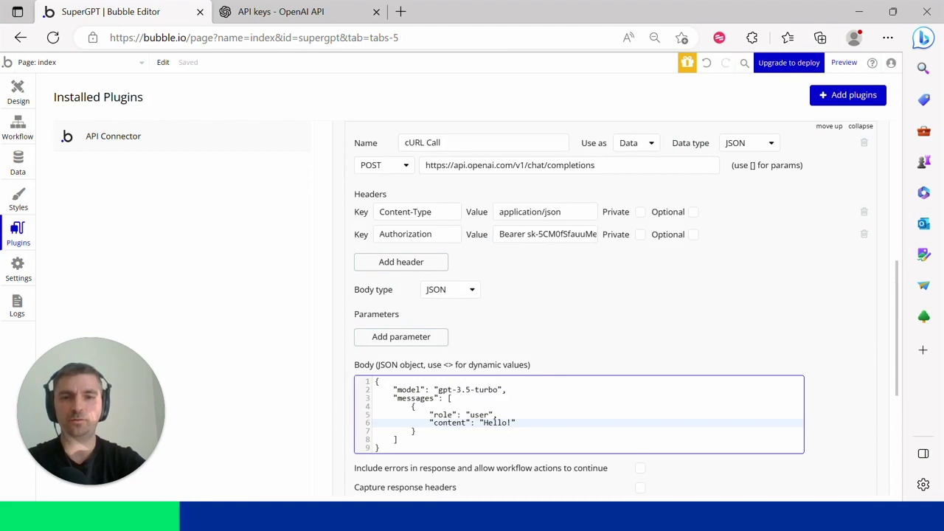
drag(512, 422, 490, 422)
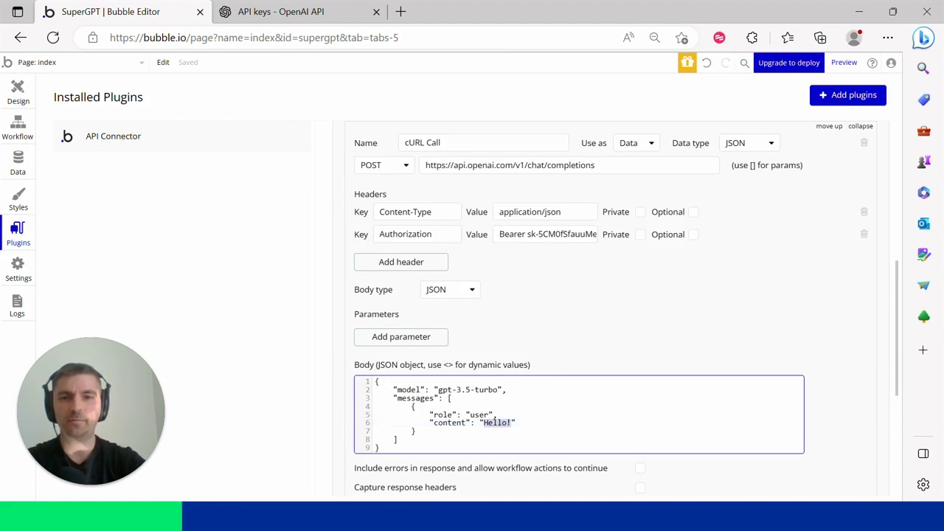
double_click(447, 364)
drag(442, 365, 447, 364)
key(ctrl+c)
drag(490, 423, 510, 423)
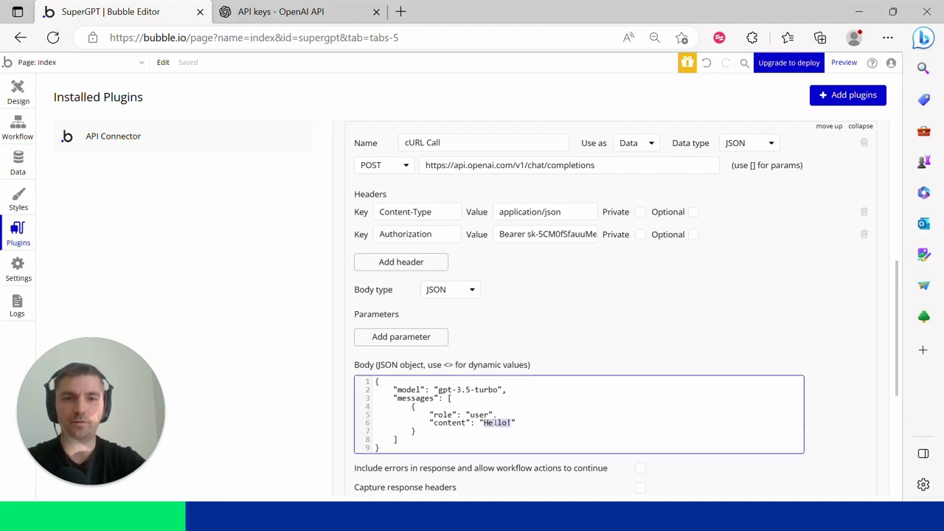
key(ctrl+v)
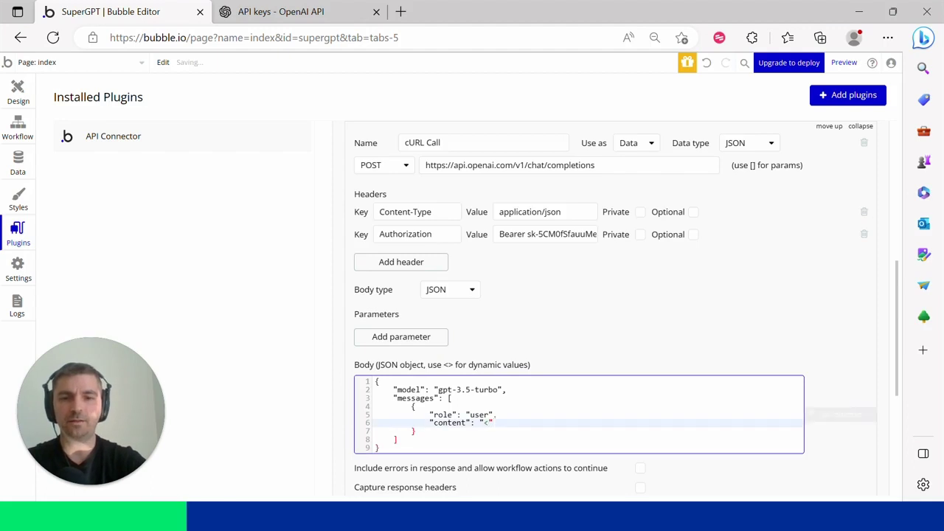
text(user-prompt)
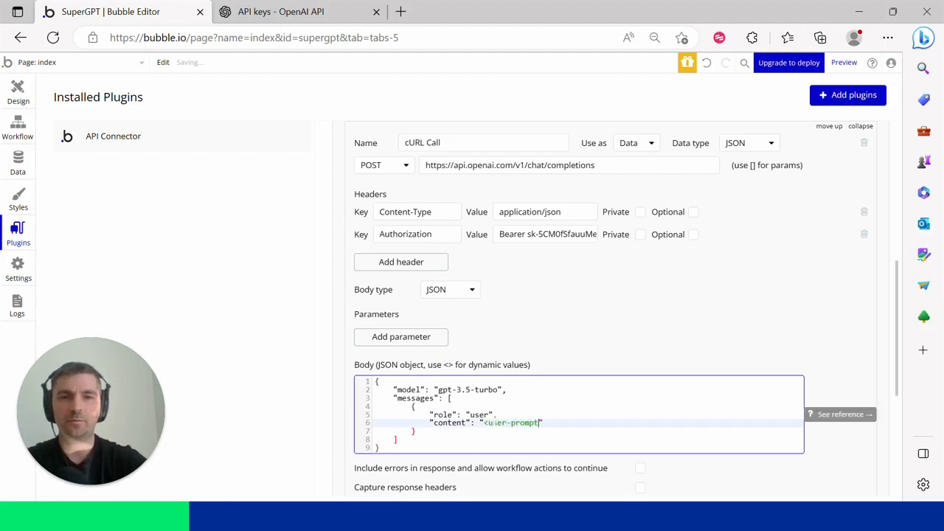
text(>)
click(753, 163)
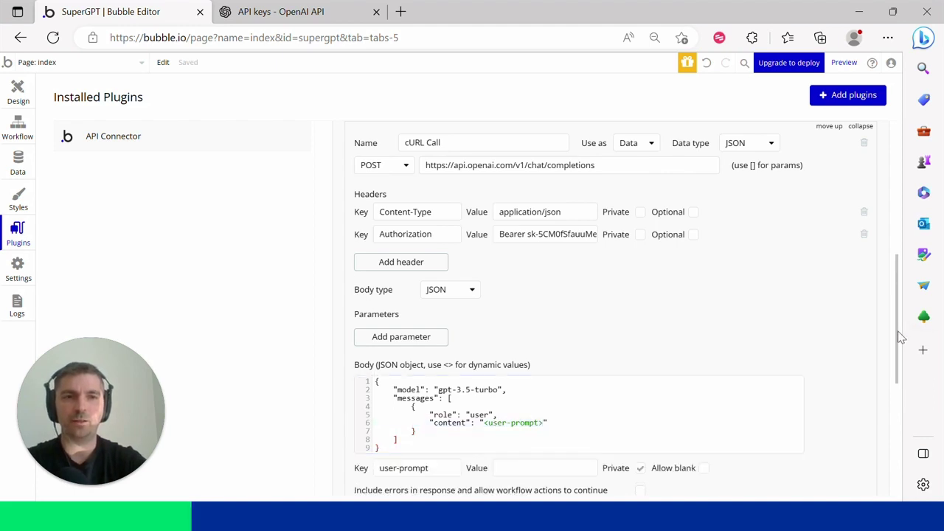
scroll(897, 330, down, 2)
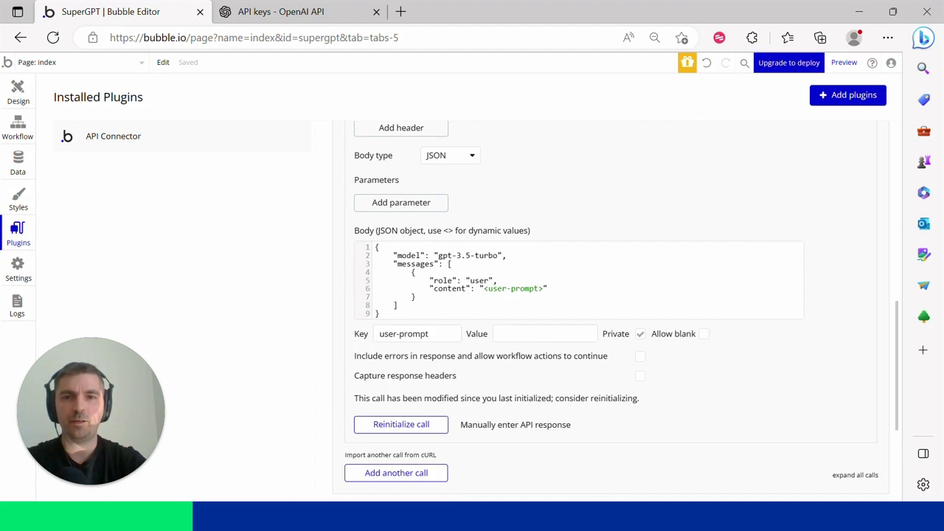
- Set the user-prompt parameter's value to "How old are you?" and make the parameter non-private
click(545, 333)
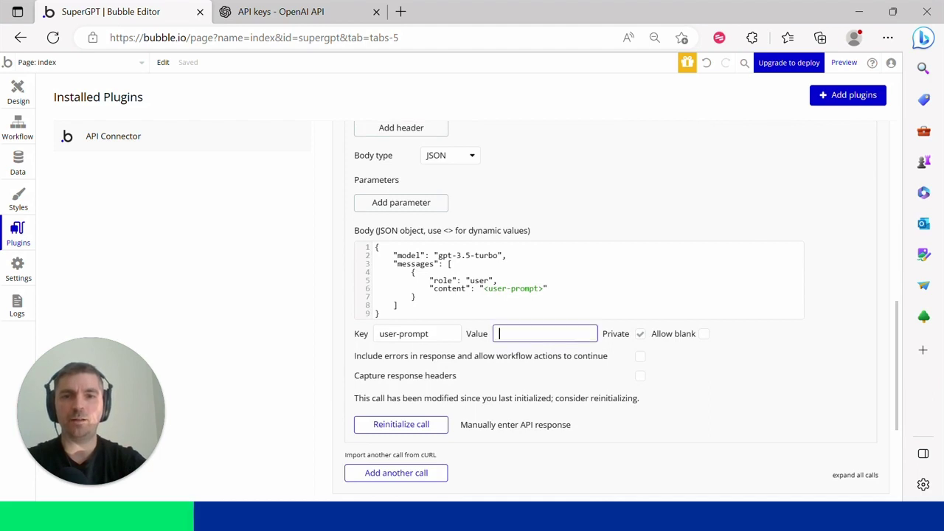
text(How old are you?)
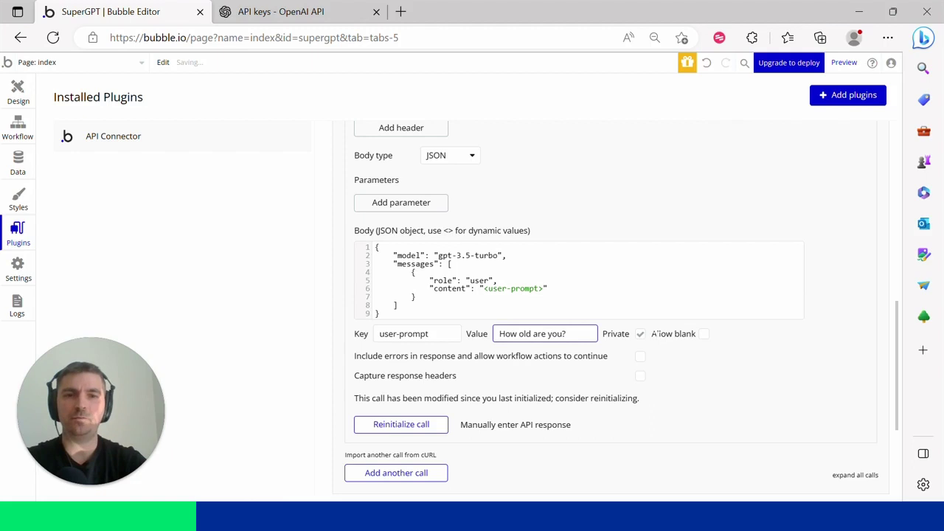
click(641, 334)
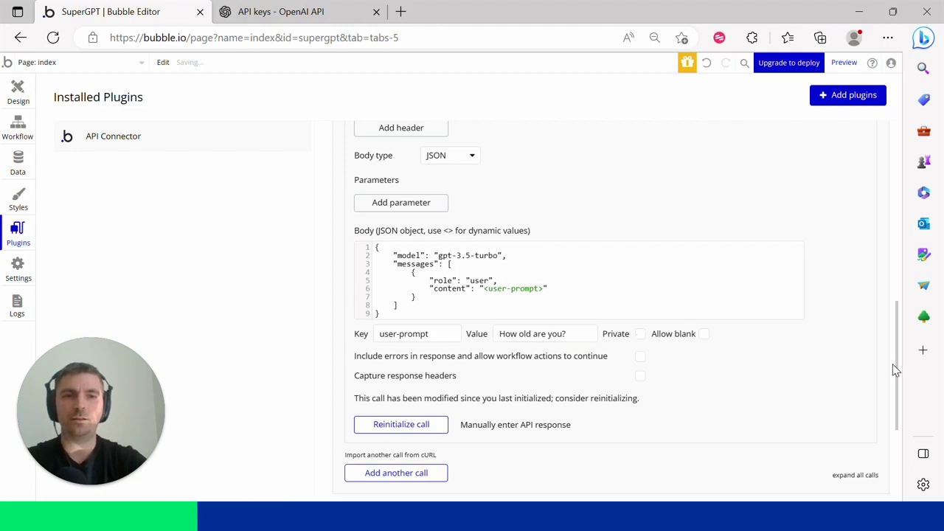
- Mark the cURL Call's Content-Type and Authorization headers as private
scroll(897, 369, up, 3)
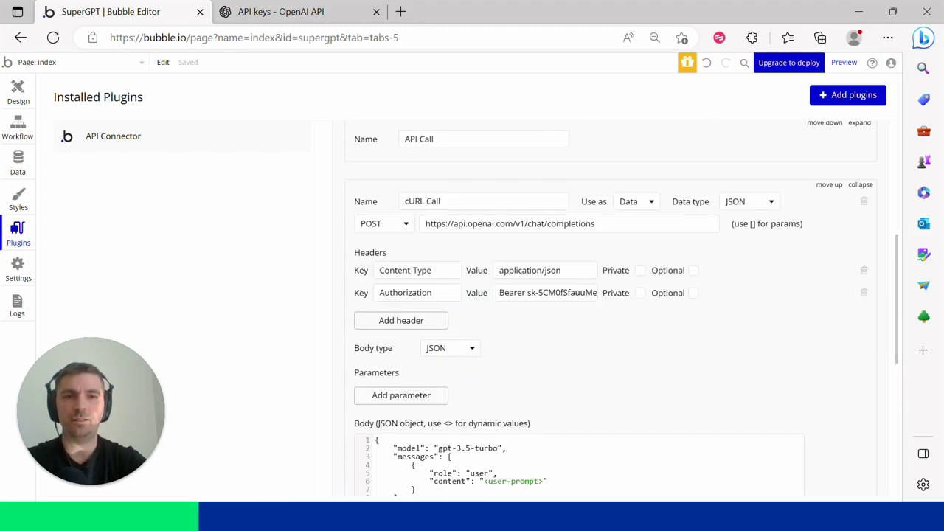
click(640, 271)
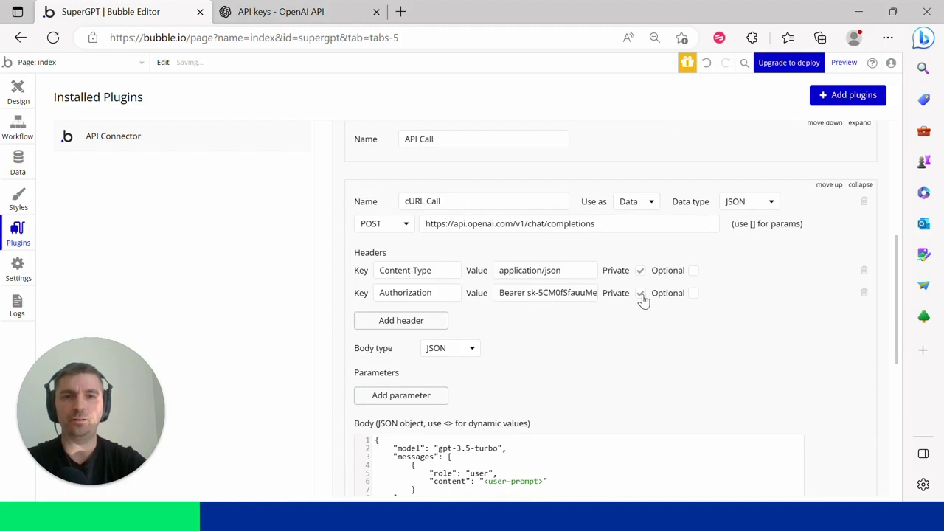
- Reinitialize the cURL Call, check the raw response data, and save the returned values
scroll(906, 369, down, 3)
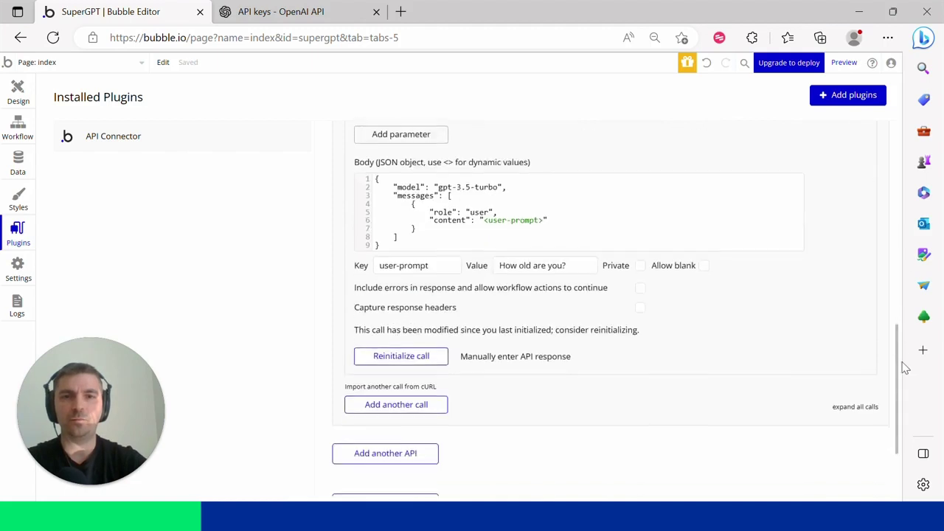
scroll(906, 369, down, 1)
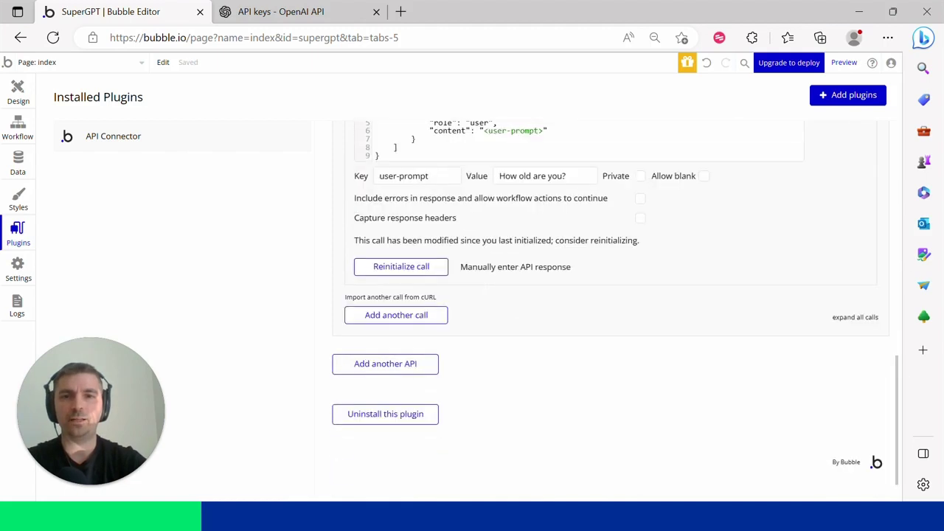
click(426, 270)
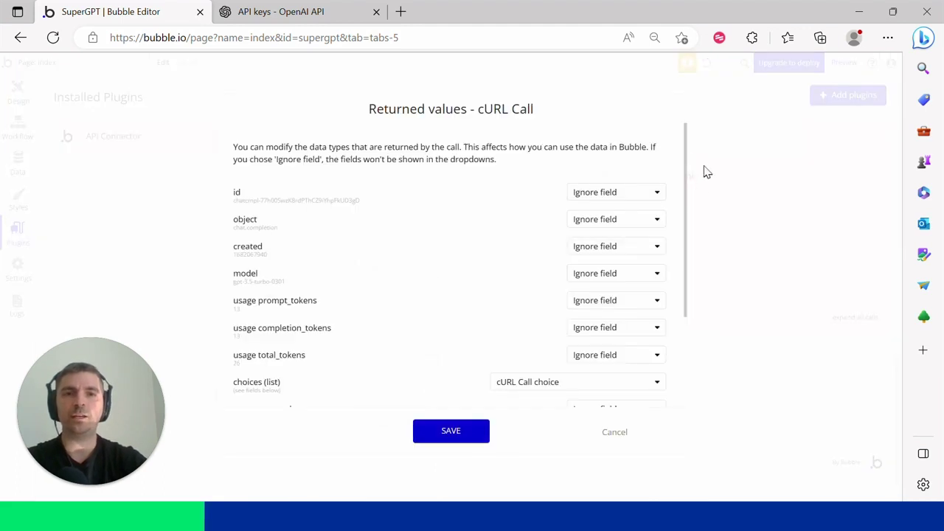
scroll(696, 320, down, 3)
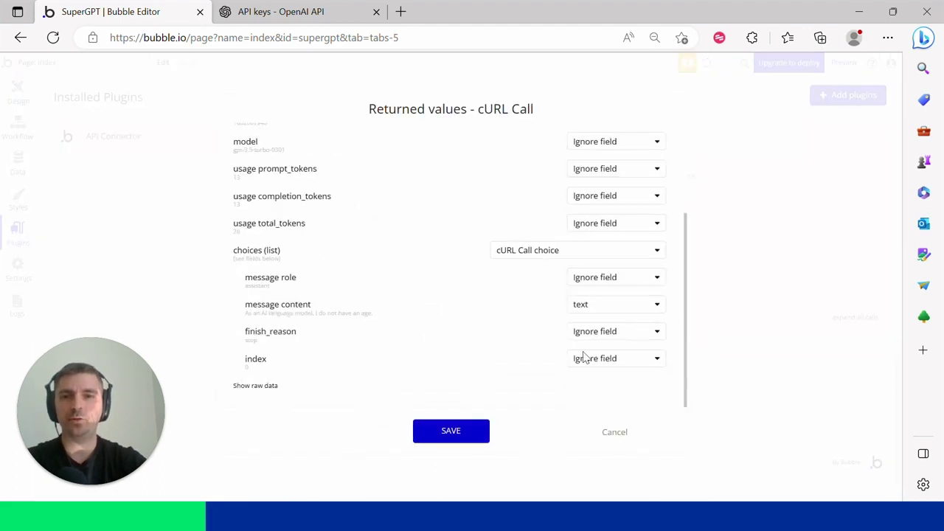
click(256, 384)
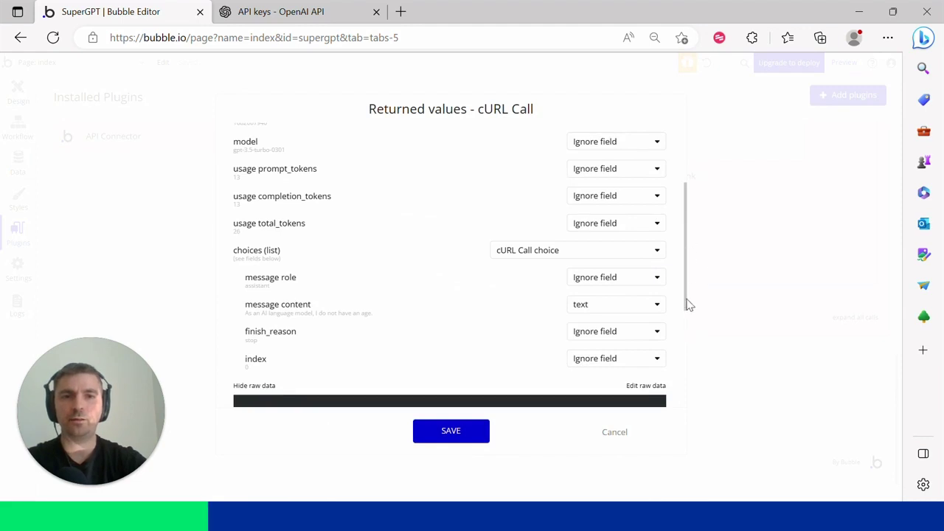
scroll(685, 406, down, 3)
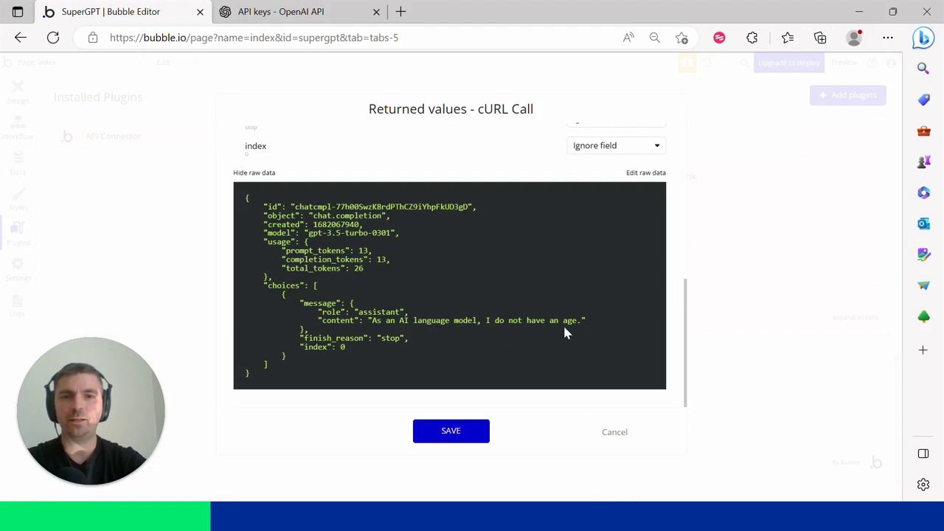
click(463, 433)
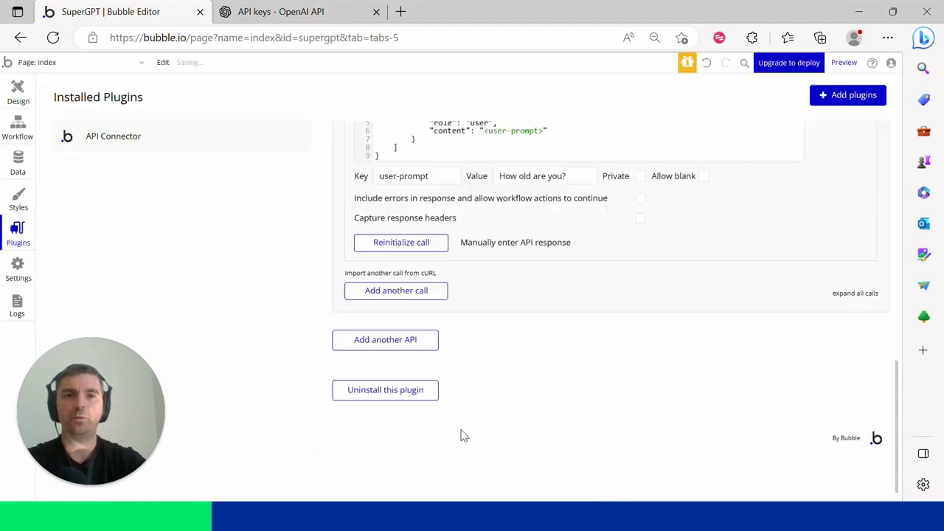
- Draw a Group container about 791 by 591 px on the index page in the page designer
drag(898, 380, 890, 120)
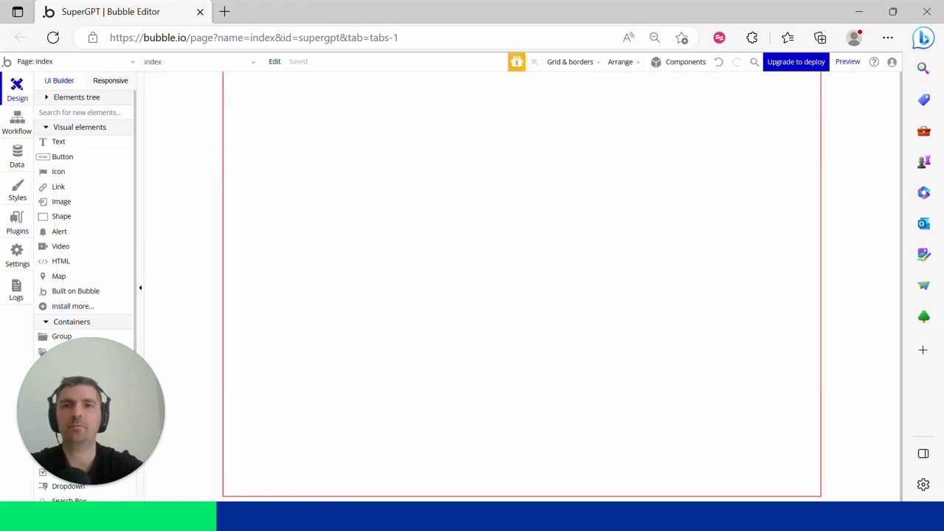
click(79, 112)
text(group)
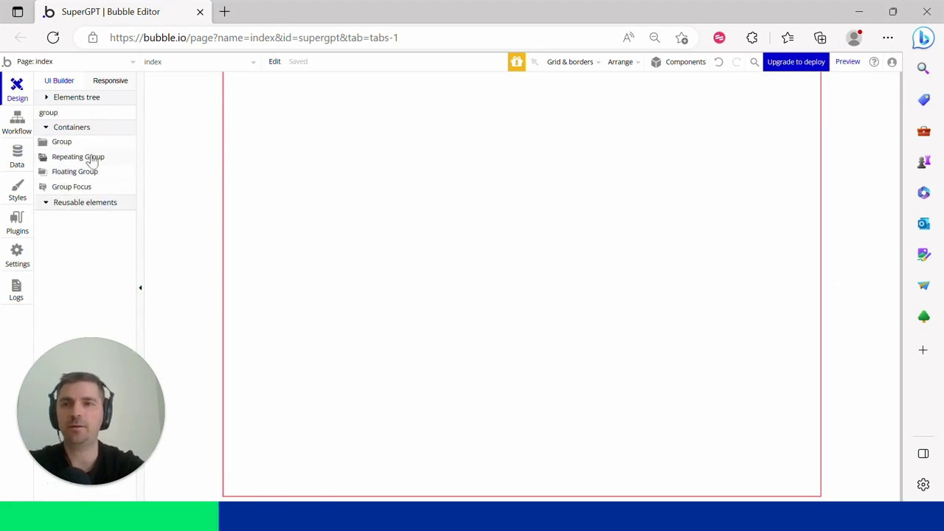
click(73, 145)
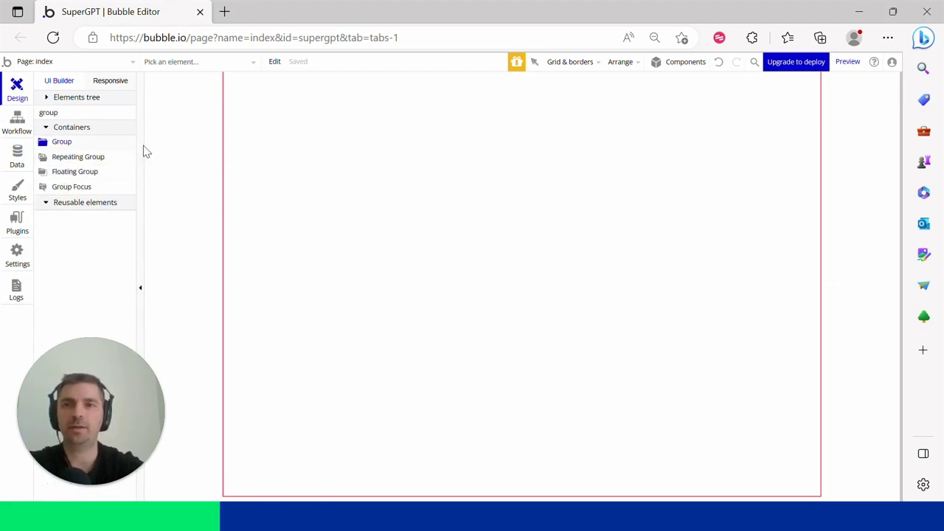
drag(310, 112, 749, 444)
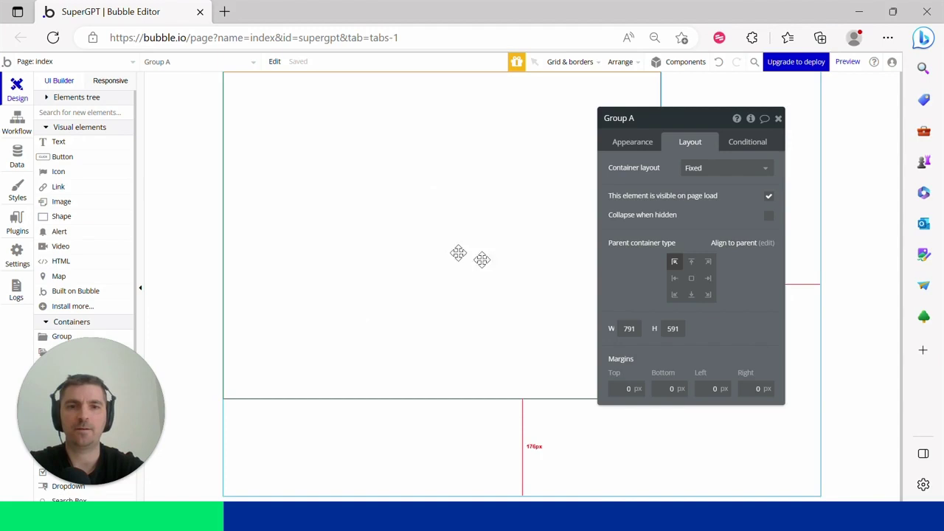
- Center the group within the page and set its container layout to Column
click(692, 279)
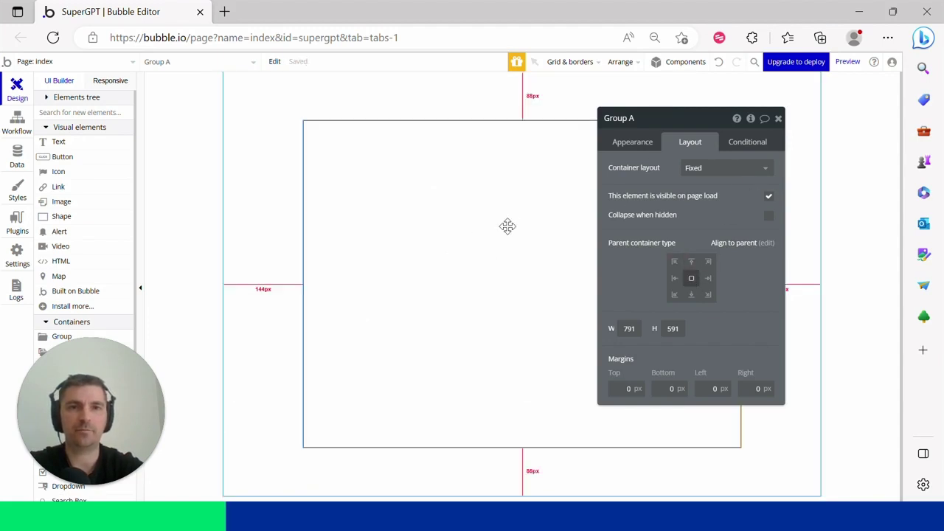
click(757, 169)
click(709, 252)
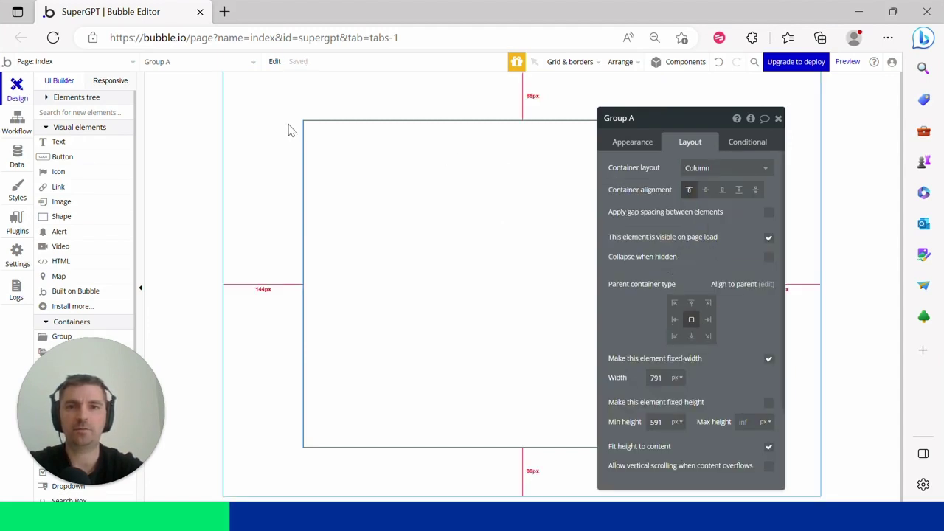
- Check the index page's container layout, keeping Align to parent selected
click(266, 106)
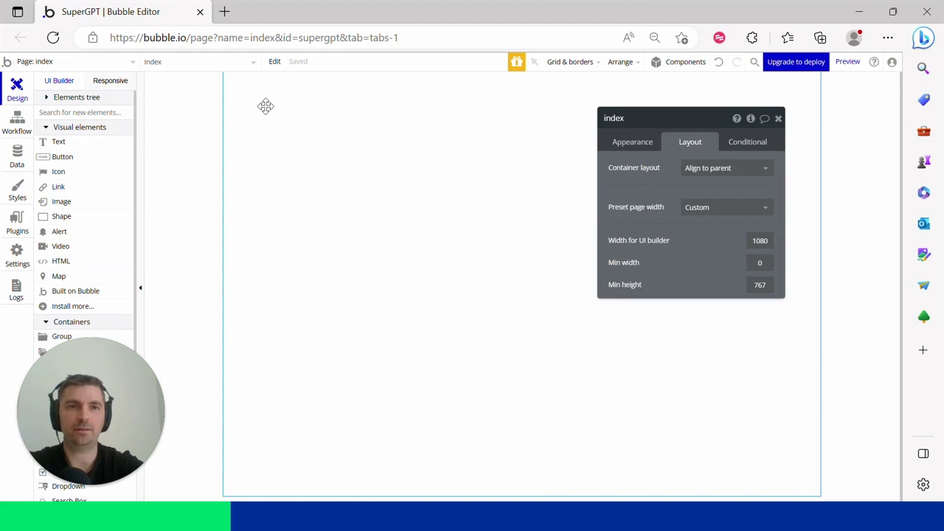
click(730, 168)
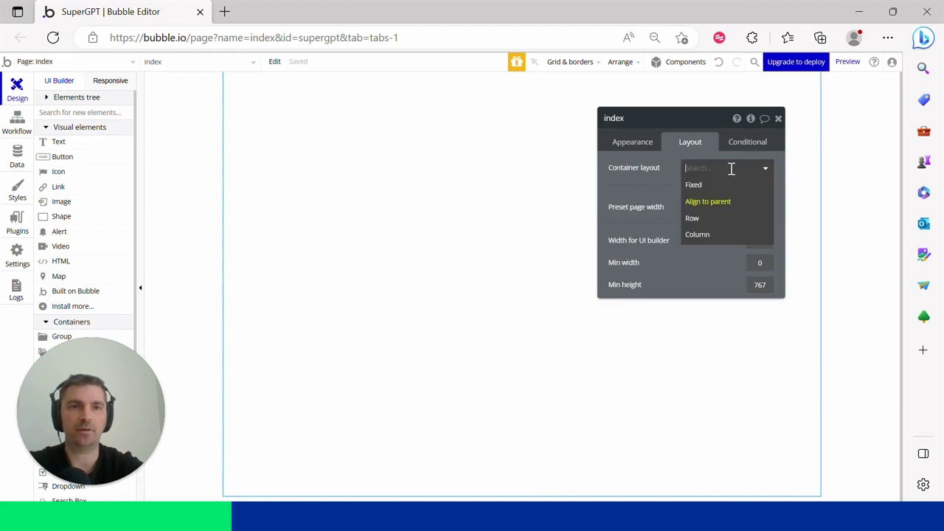
click(711, 202)
- Give the group a flat color background of #F8F8F8
click(583, 189)
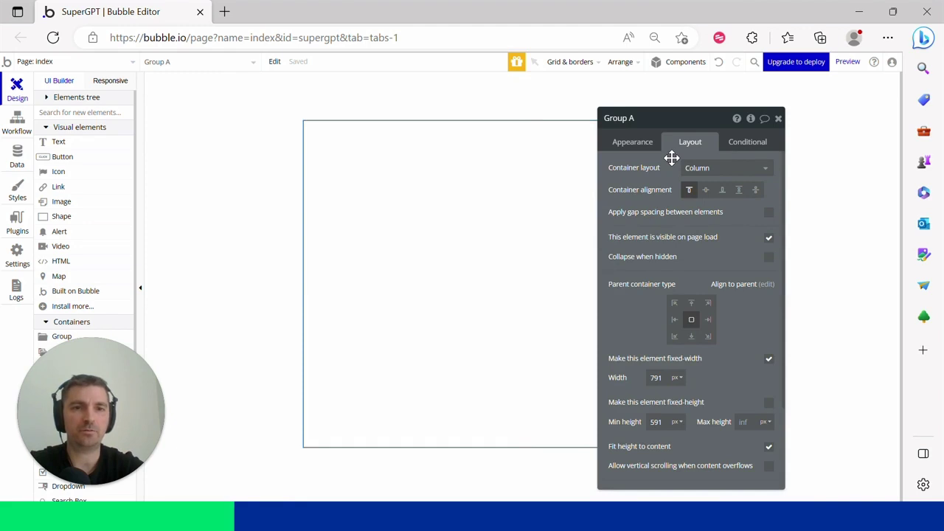
click(632, 141)
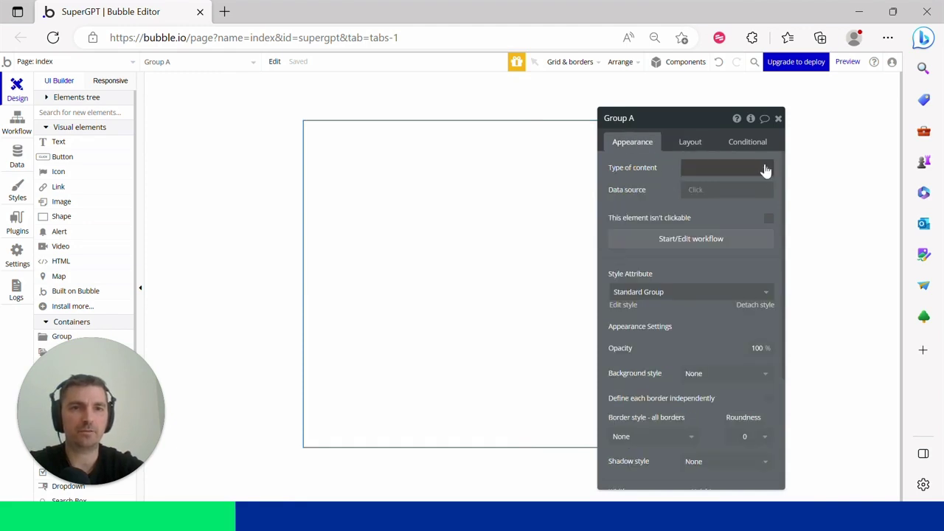
drag(784, 177, 794, 254)
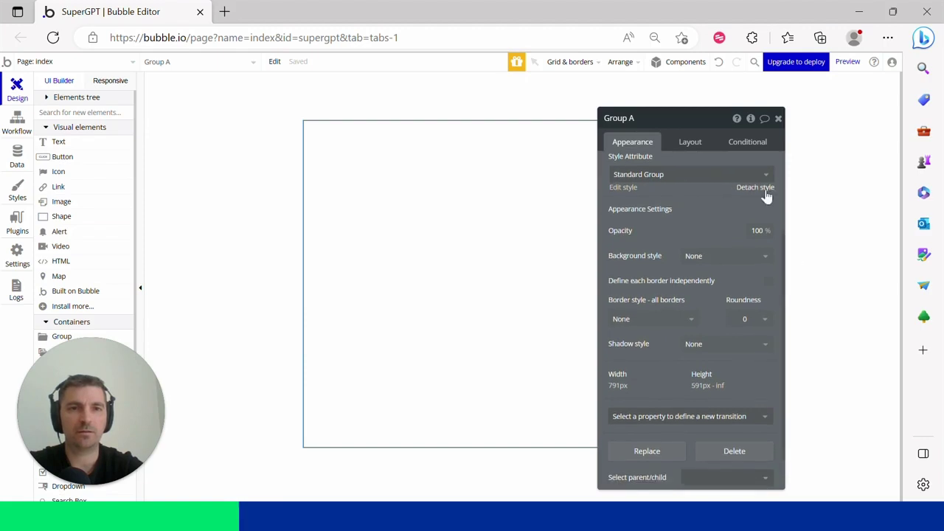
click(744, 255)
click(706, 307)
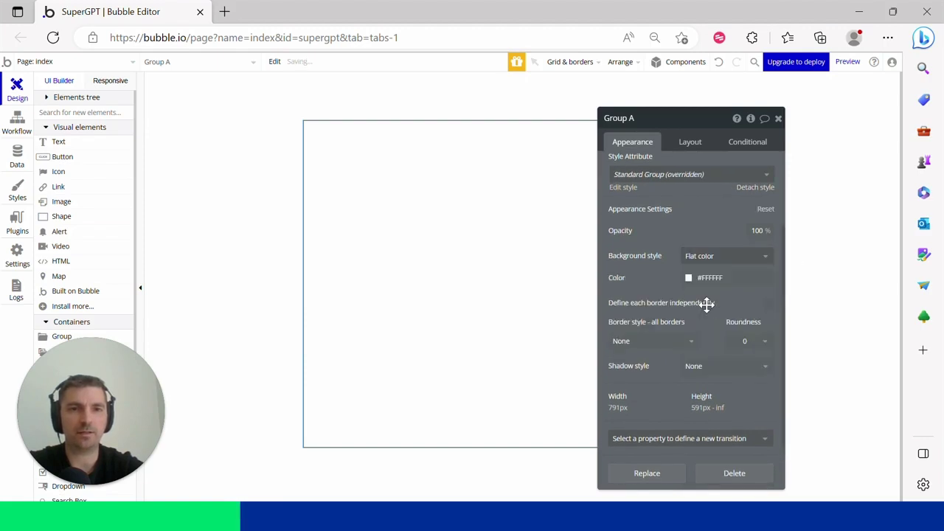
click(689, 278)
mouse_move(680, 286)
mouse_down()
mouse_move(674, 327)
mouse_move(677, 289)
mouse_up()
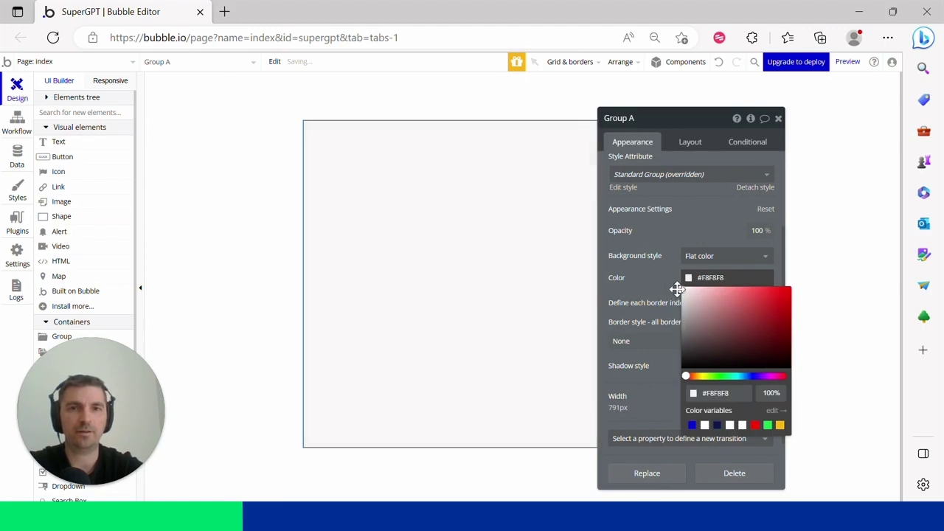
click(706, 226)
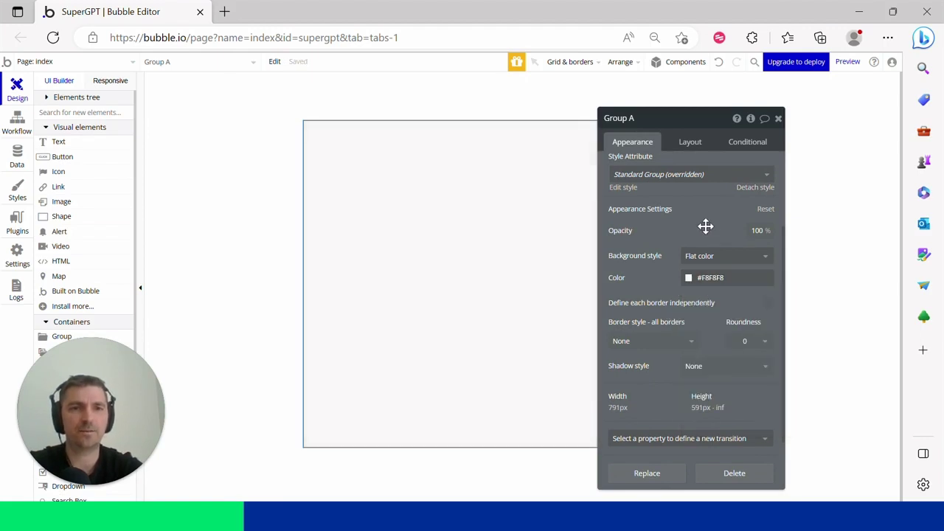
- Set the group's border roundness to 16 and its shadow style to Outset
click(758, 342)
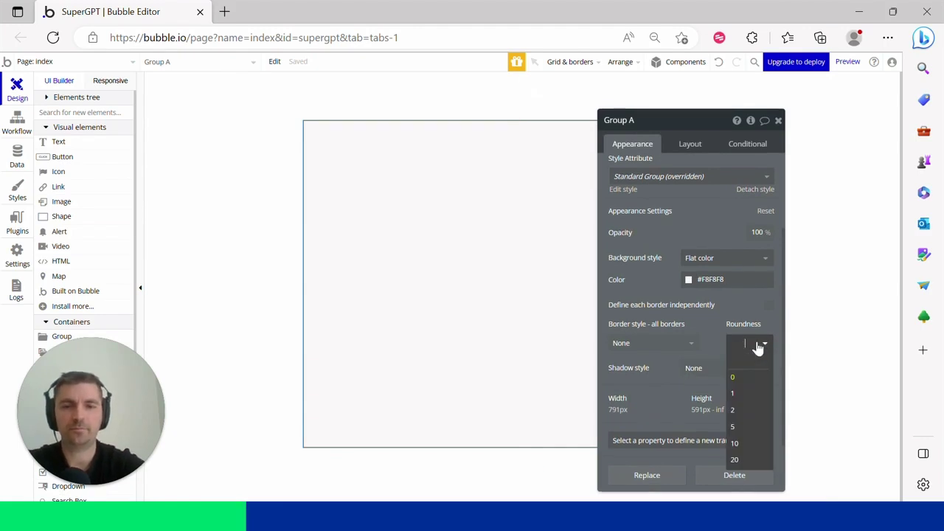
key(Return)
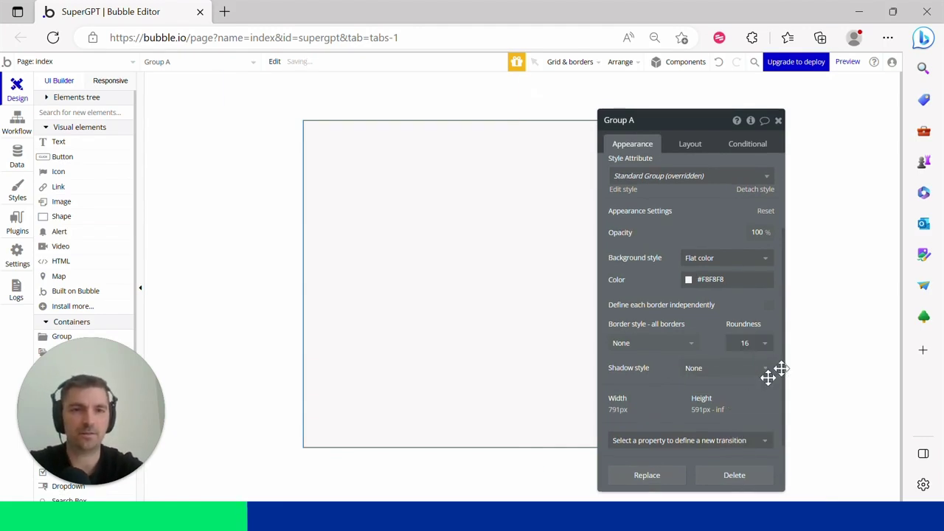
scroll(783, 349, down, 2)
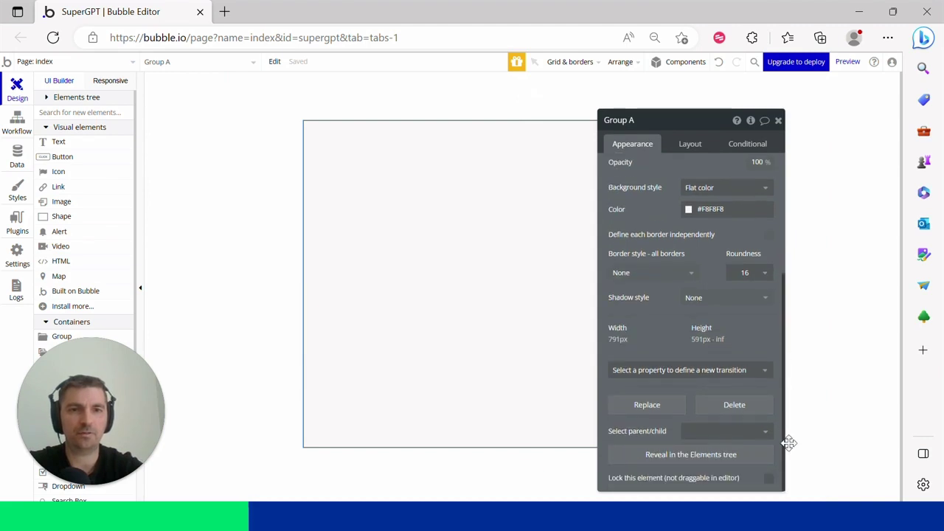
scroll(790, 413, up, 1)
click(765, 315)
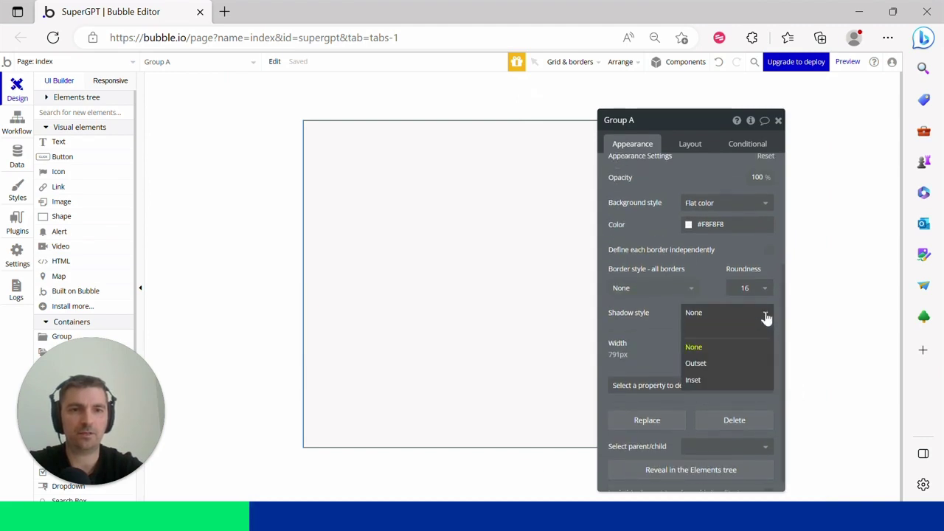
click(698, 363)
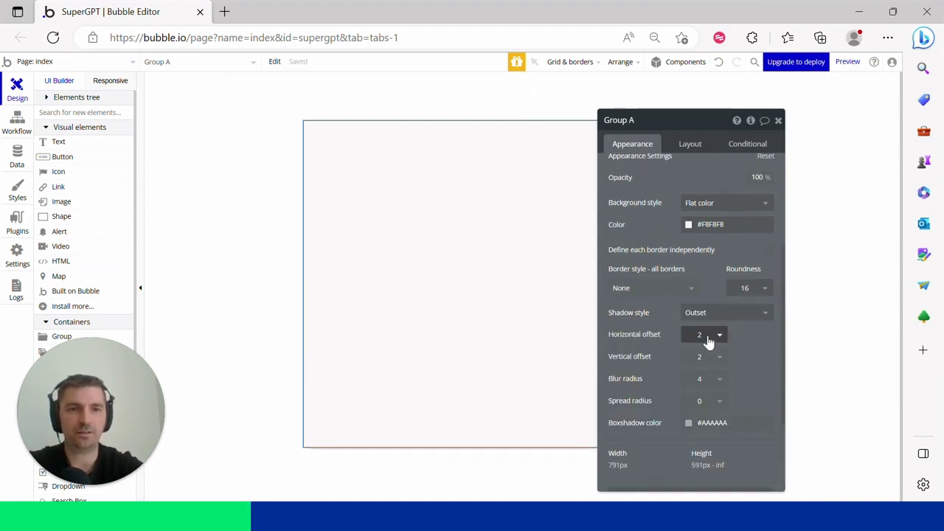
- Set the group shadow's horizontal and vertical offsets to 0 and its blur radius to 16
click(706, 337)
click(706, 340)
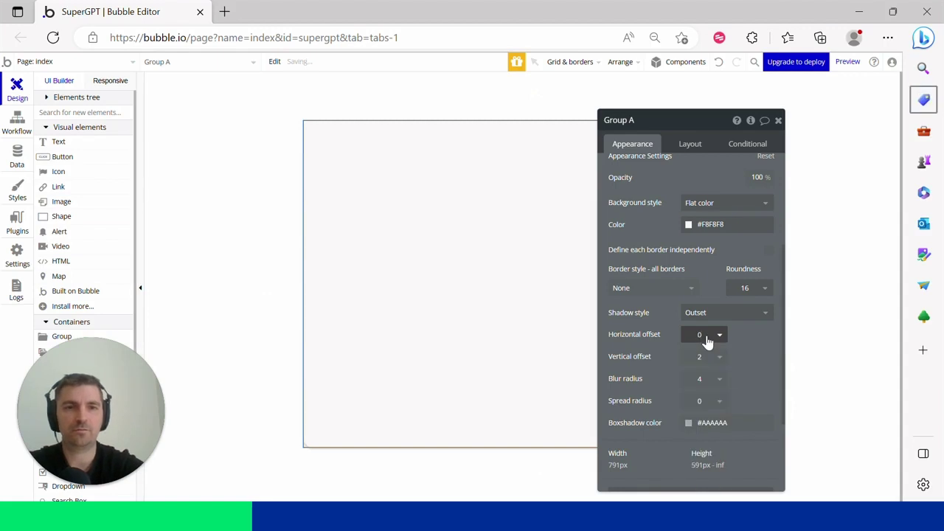
click(702, 357)
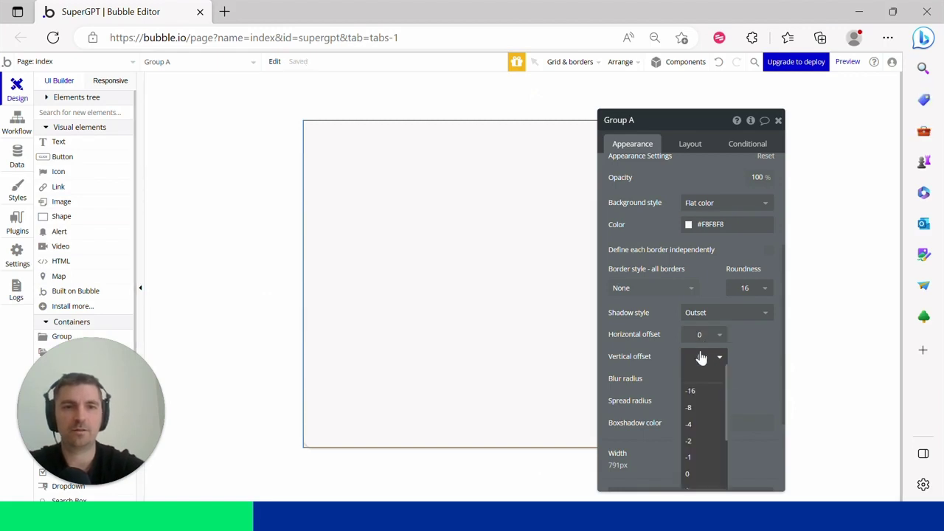
click(743, 358)
click(705, 378)
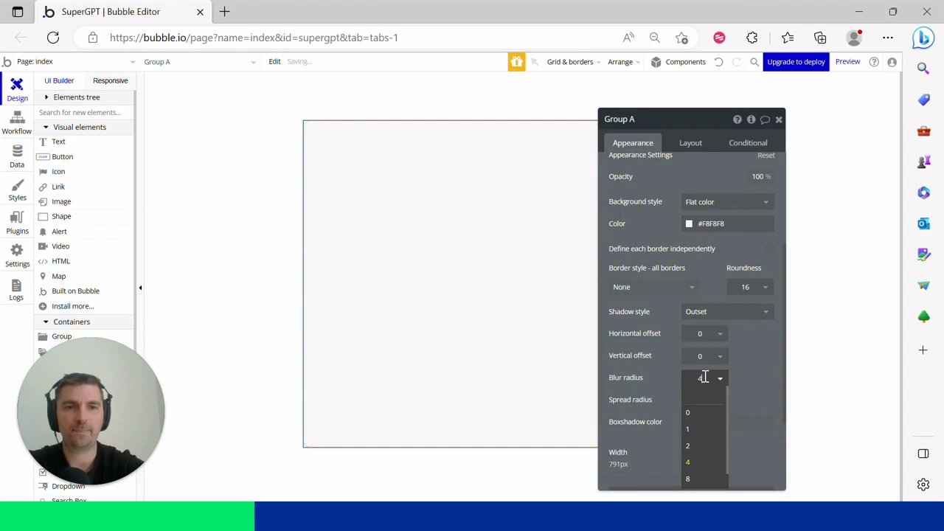
text(16)
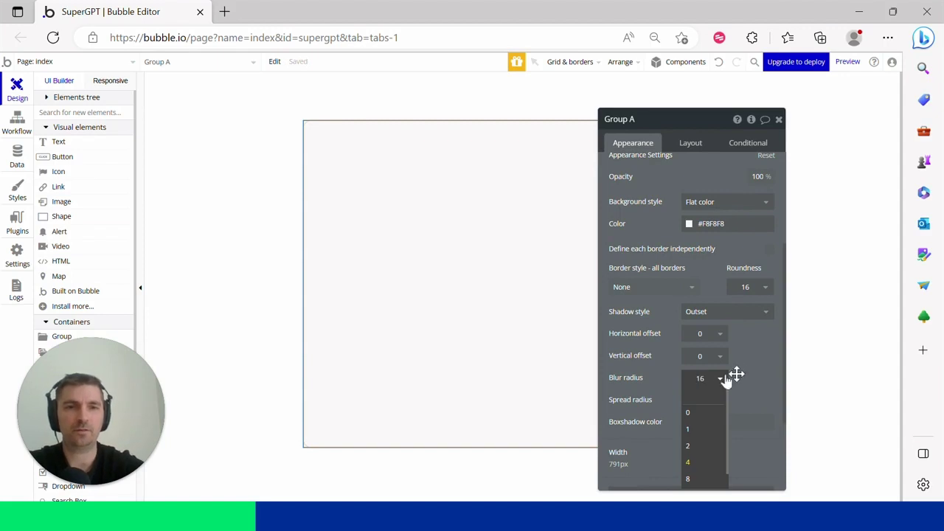
- Add a text element about 475 by 167 px at the group's top edge, reading "Super GPT"
click(759, 378)
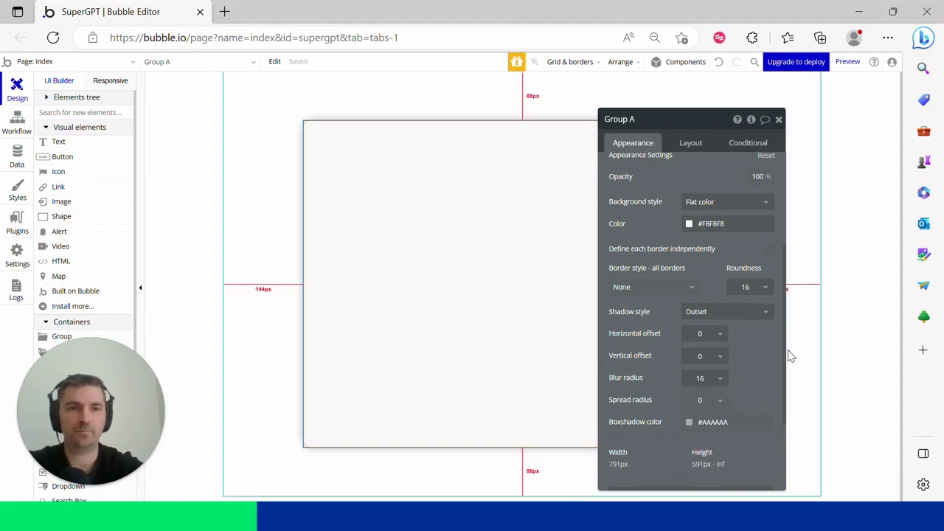
mouse_move(782, 348)
mouse_down()
mouse_move(782, 422)
mouse_move(790, 299)
mouse_move(792, 342)
mouse_up()
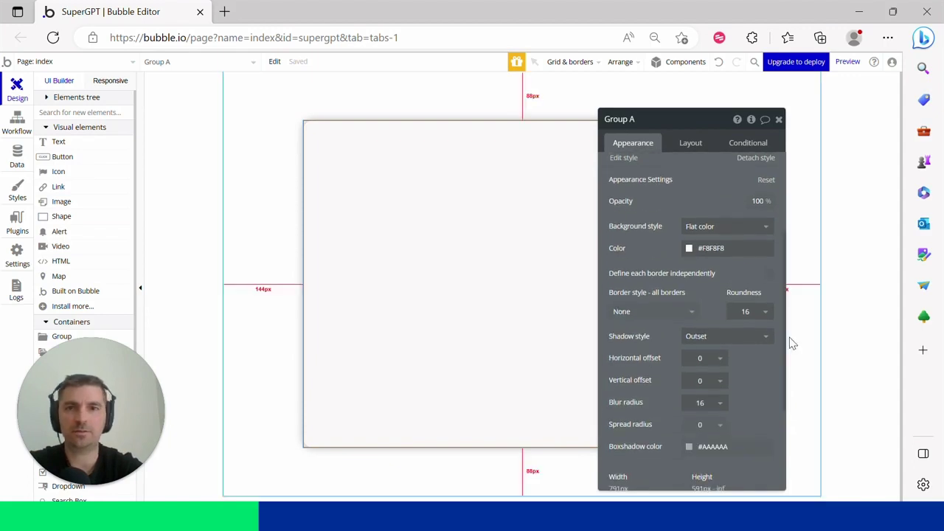
click(541, 253)
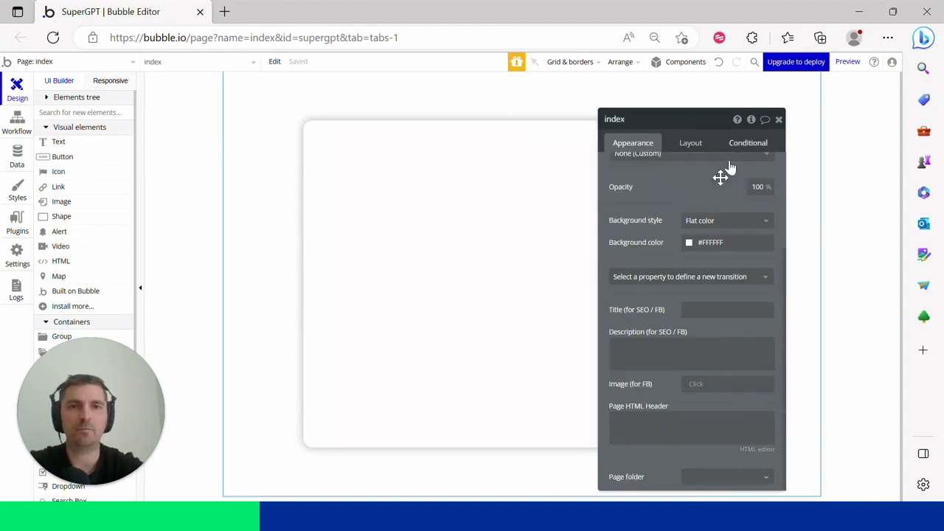
click(60, 144)
drag(381, 135, 576, 202)
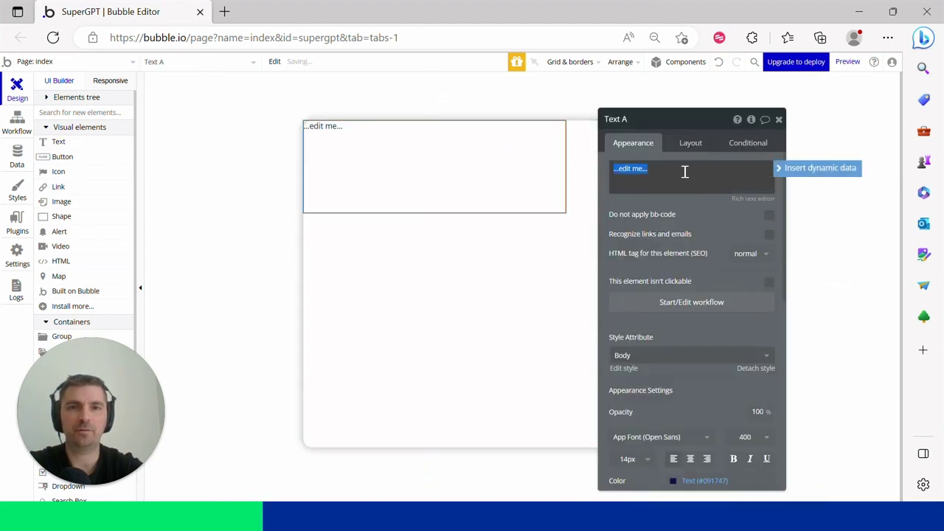
text(Super GPT)
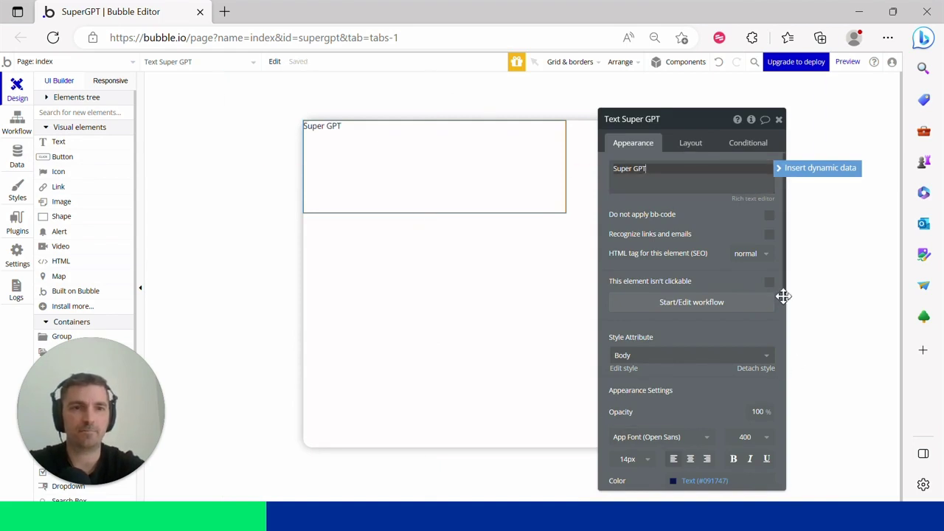
- Center-align the Super GPT text and set its font to Poppins at 32 px
scroll(774, 354, down, 3)
click(691, 225)
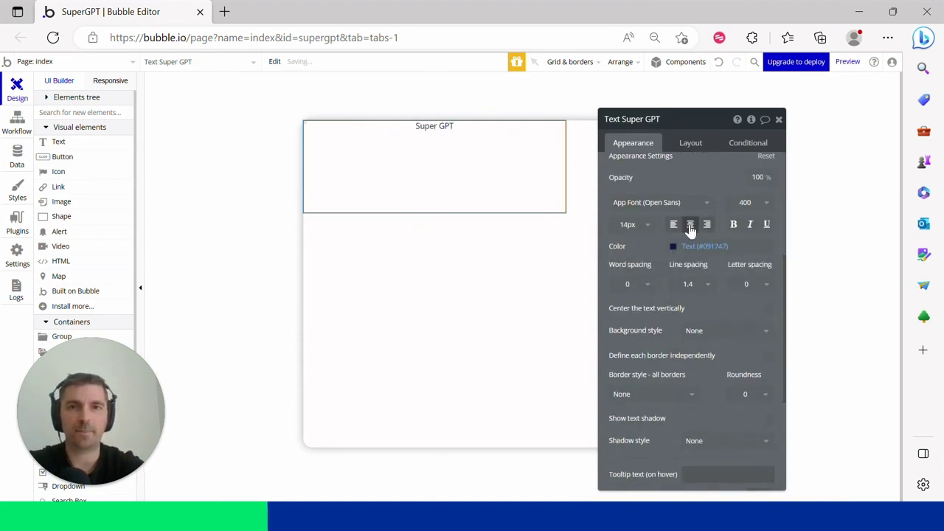
click(659, 203)
text(poppins)
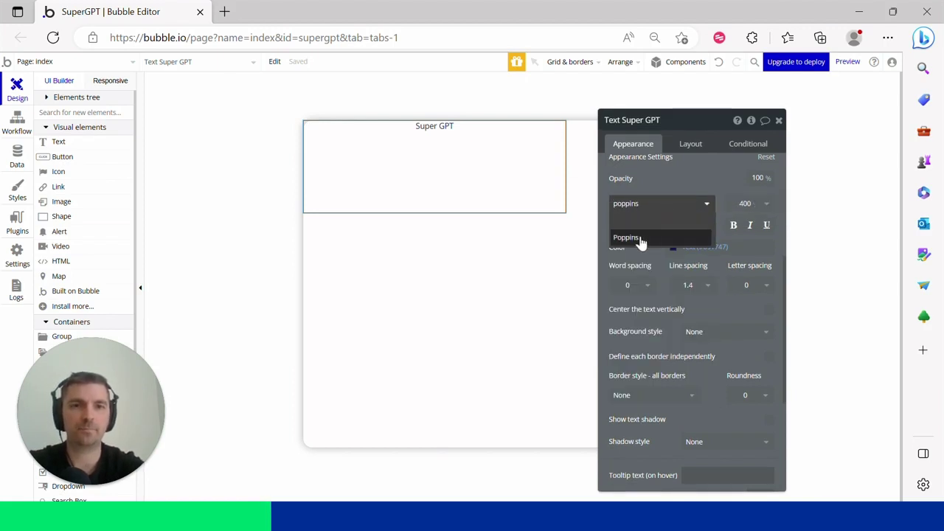
click(626, 236)
click(638, 228)
text(32)
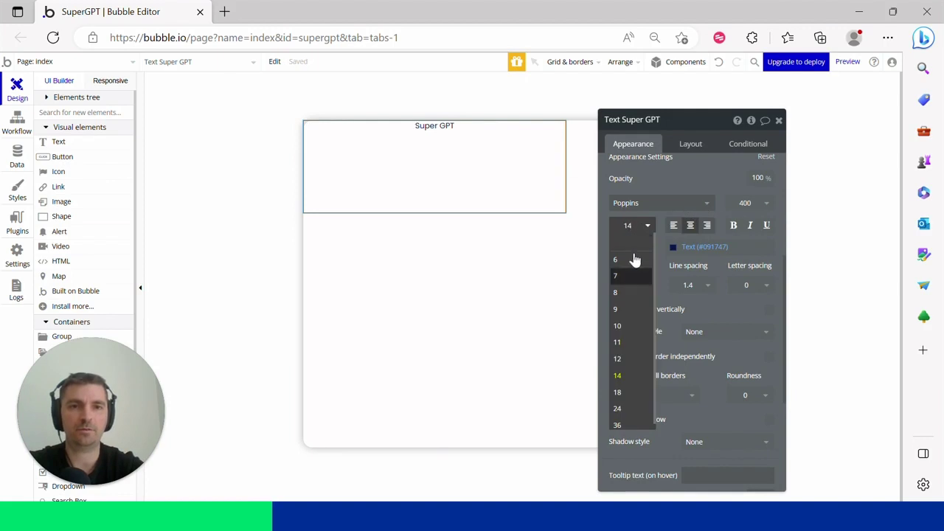
key(Return)
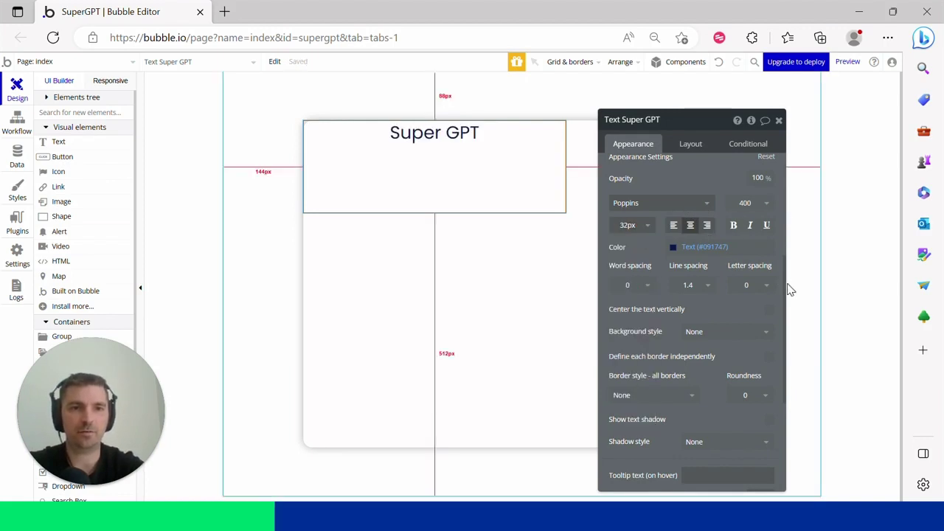
- Set the Super GPT text element's horizontal alignment to center within its parent group
drag(782, 280, 779, 421)
drag(778, 386, 782, 121)
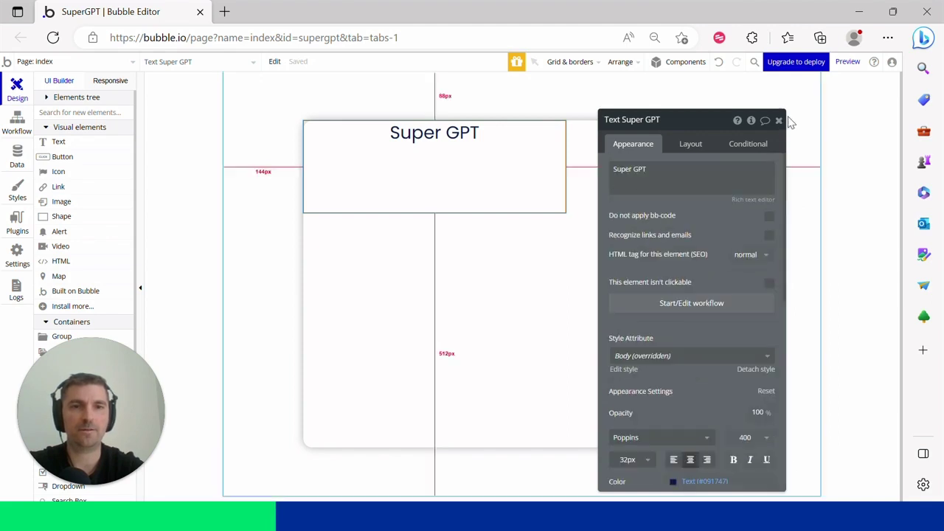
click(687, 146)
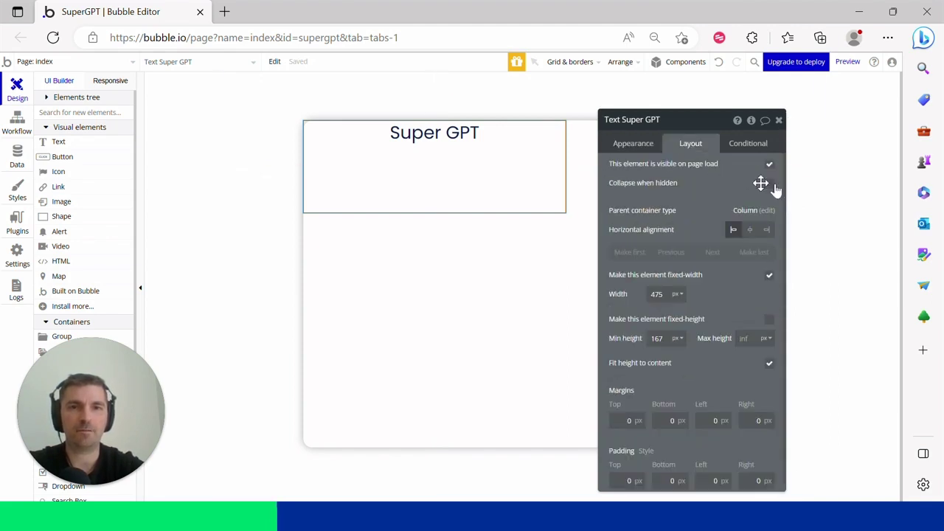
click(749, 231)
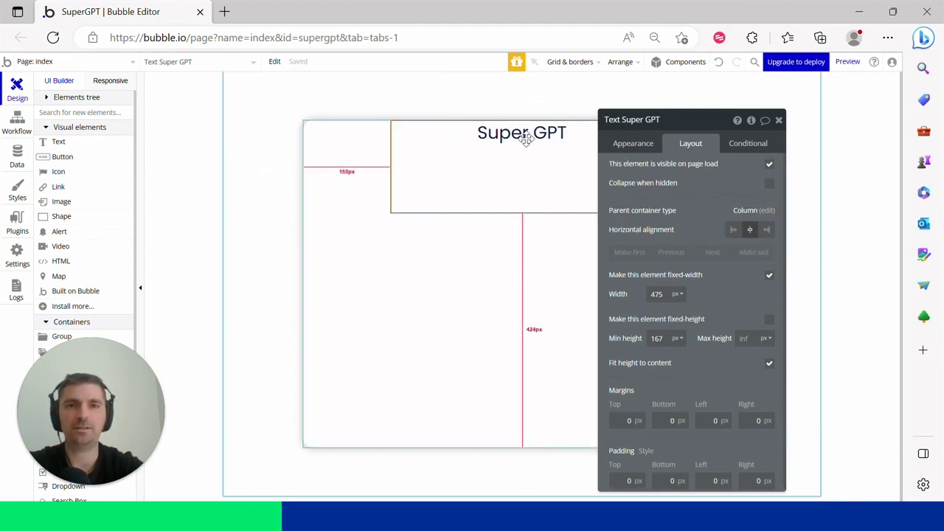
drag(698, 124, 795, 107)
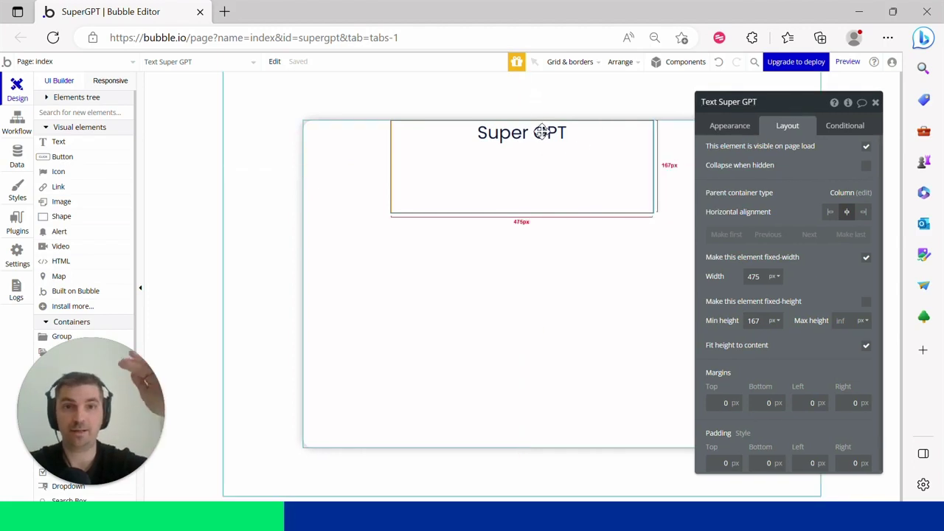
- Give the group a padding of 20 px on the top, bottom, left and right
click(493, 288)
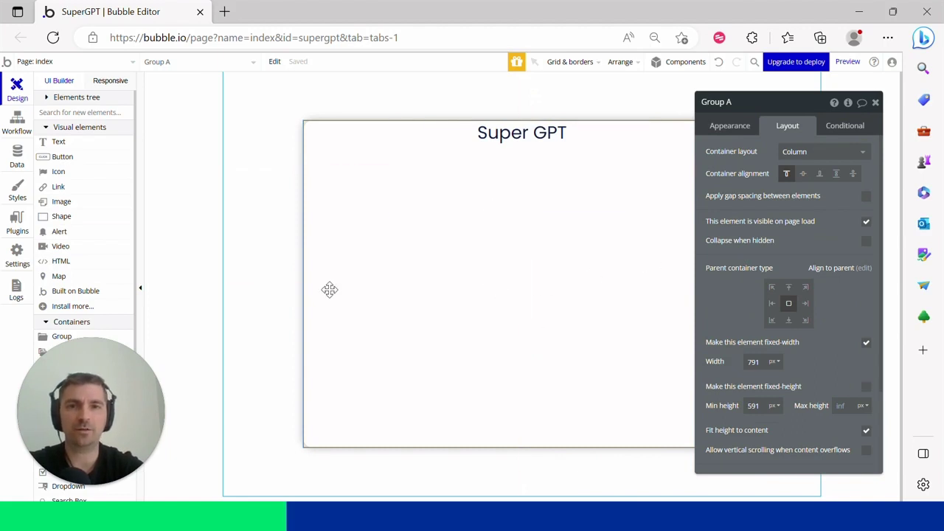
drag(873, 219, 870, 186)
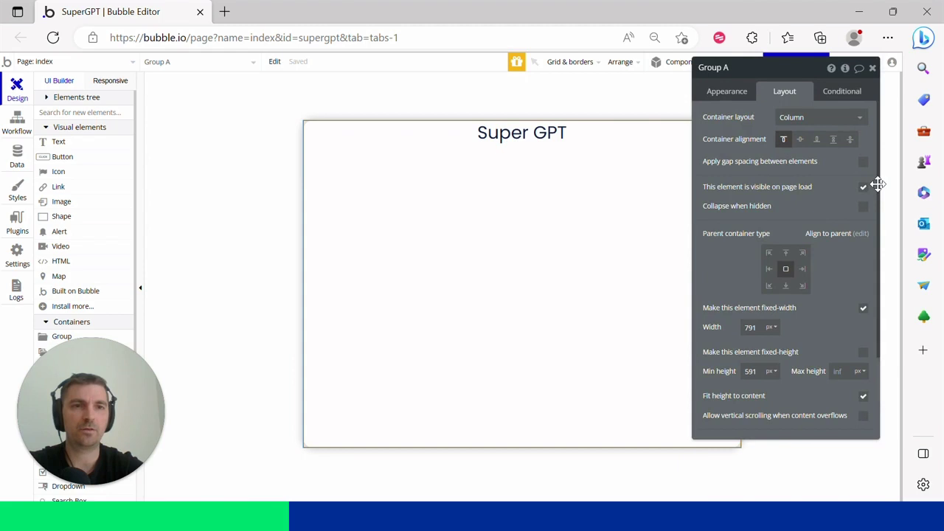
scroll(875, 322, down, 3)
click(719, 425)
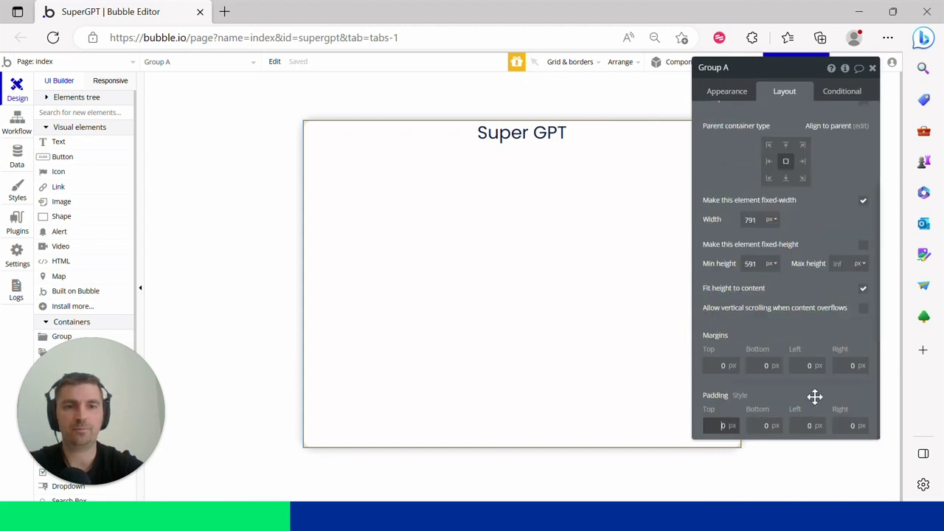
text(20)
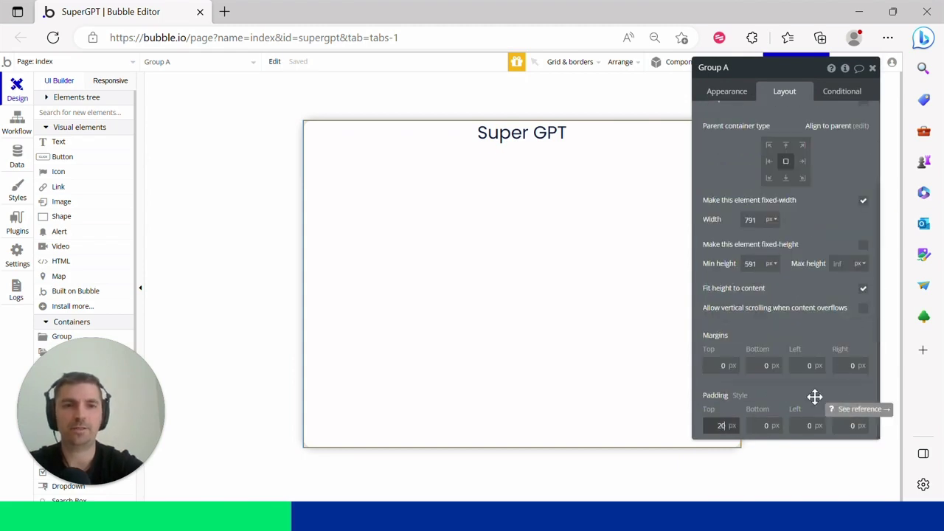
key(Tab)
text(20)
key(Tab)
text(20)
key(Tab)
text(20)
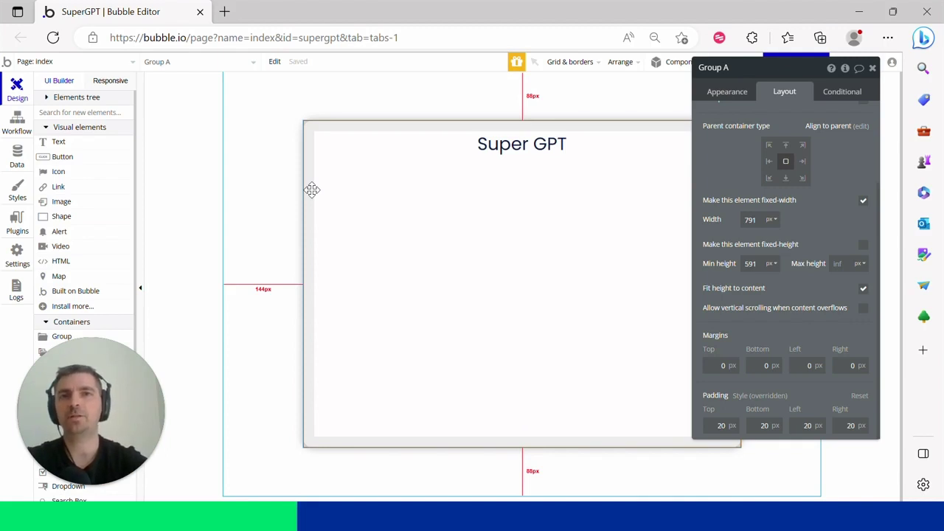
- Add a multiline input about 642 by 246 px below the Super GPT text inside the group
text(multi)
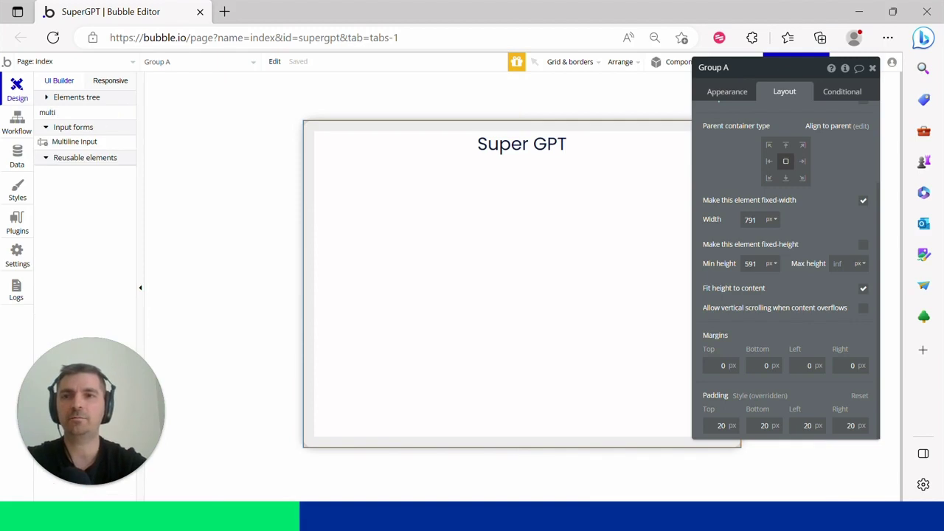
click(74, 144)
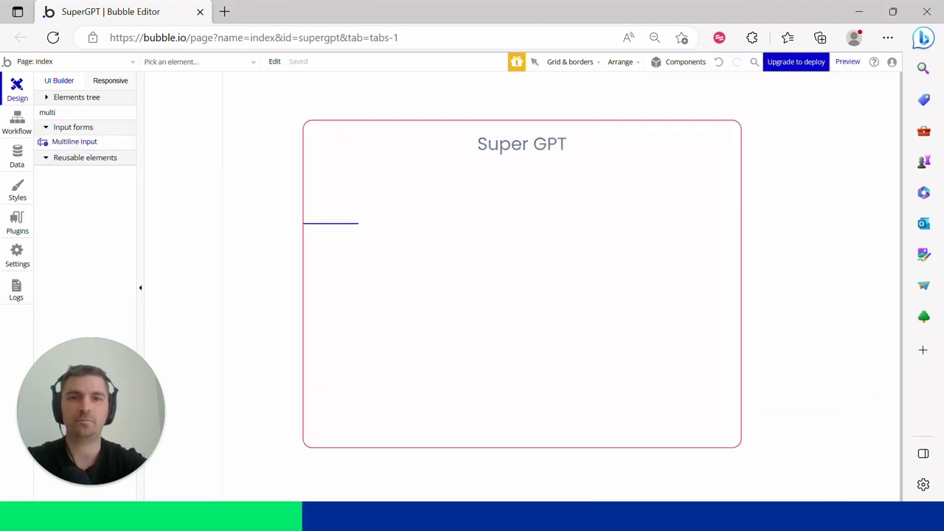
mouse_move(342, 223)
mouse_down()
mouse_move(670, 346)
mouse_move(669, 360)
mouse_up()
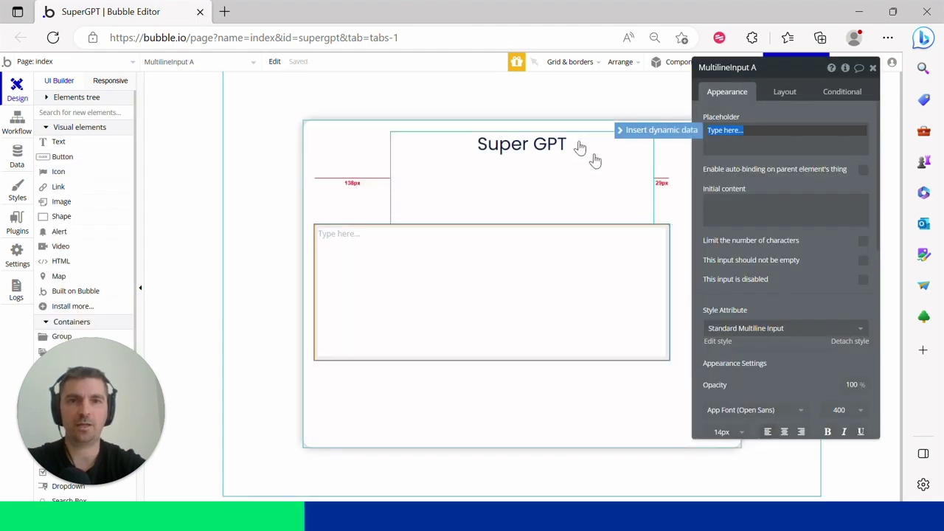
- Reduce the Super GPT text element's minimum height to 0 px
click(550, 140)
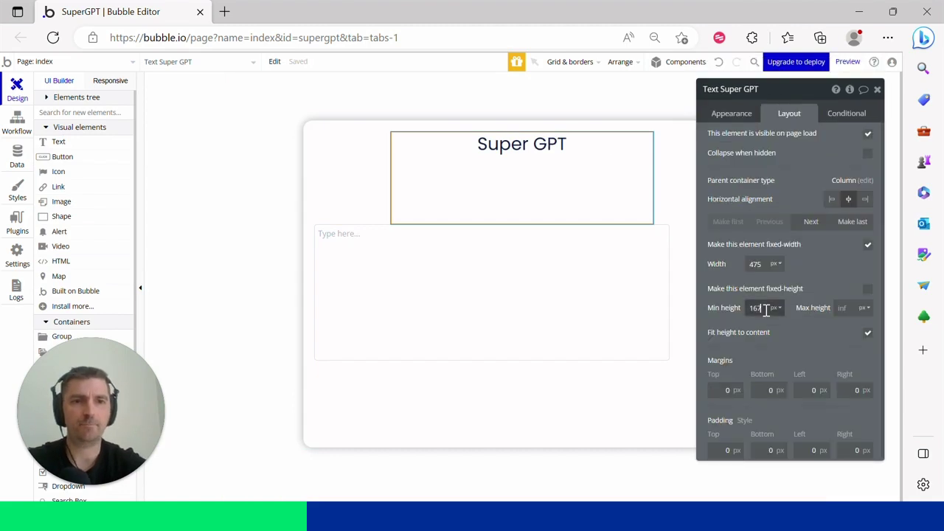
key(BackSpace)
key(BackSpace)
key(BackSpace)
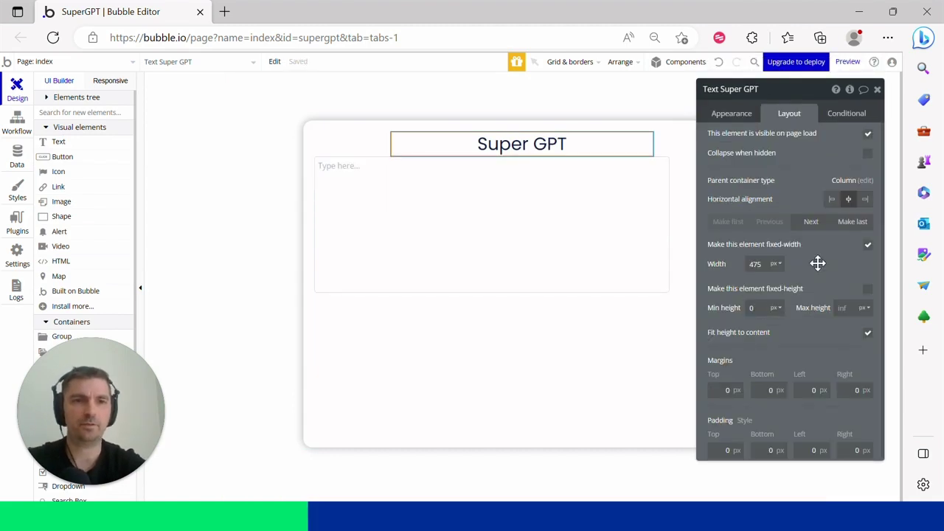
- Center the multiline input horizontally in the group and add bottom padding to the Super GPT text above it
click(594, 203)
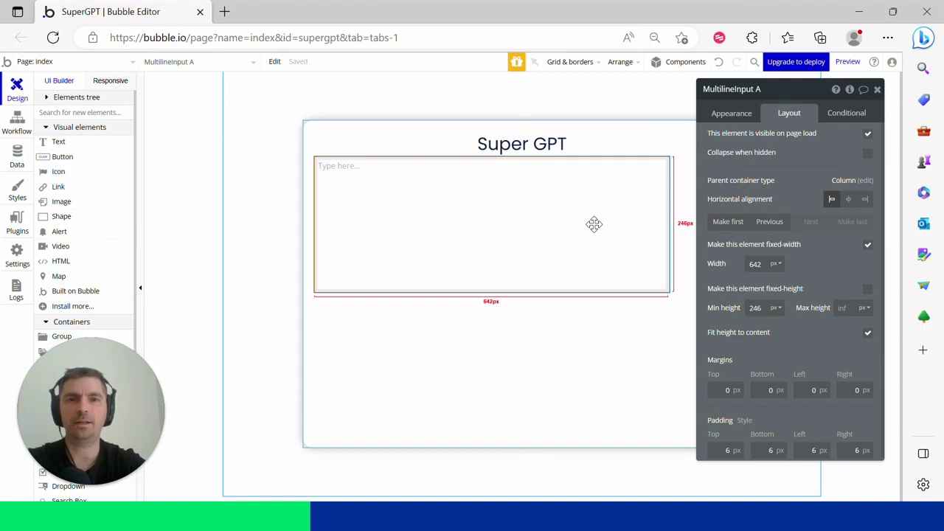
click(849, 199)
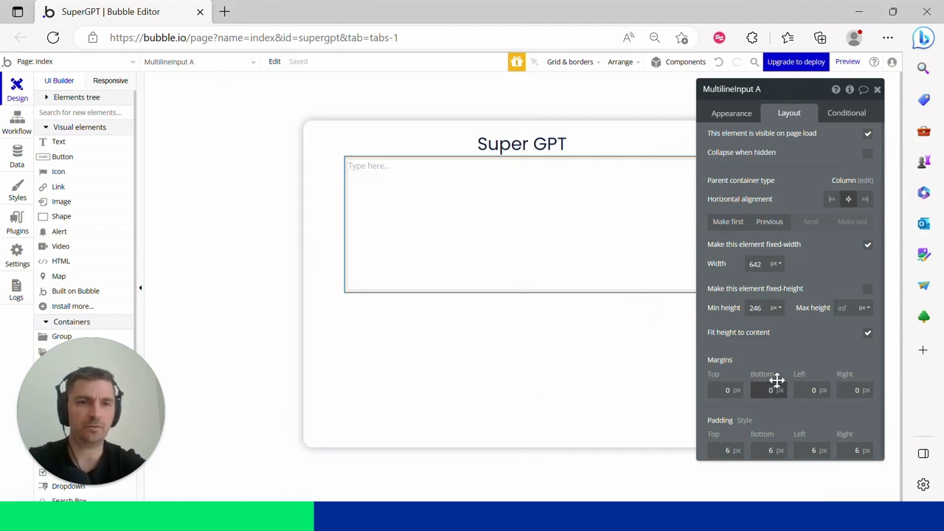
click(729, 451)
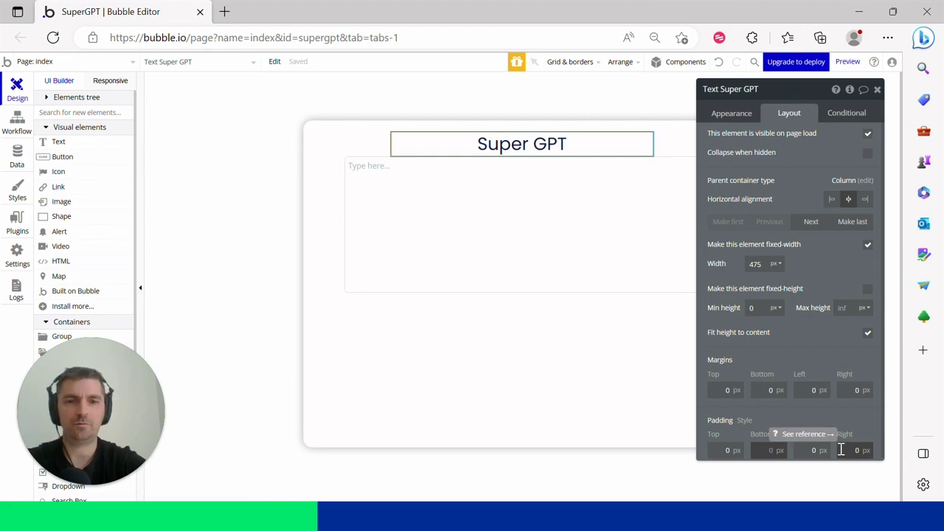
click(563, 362)
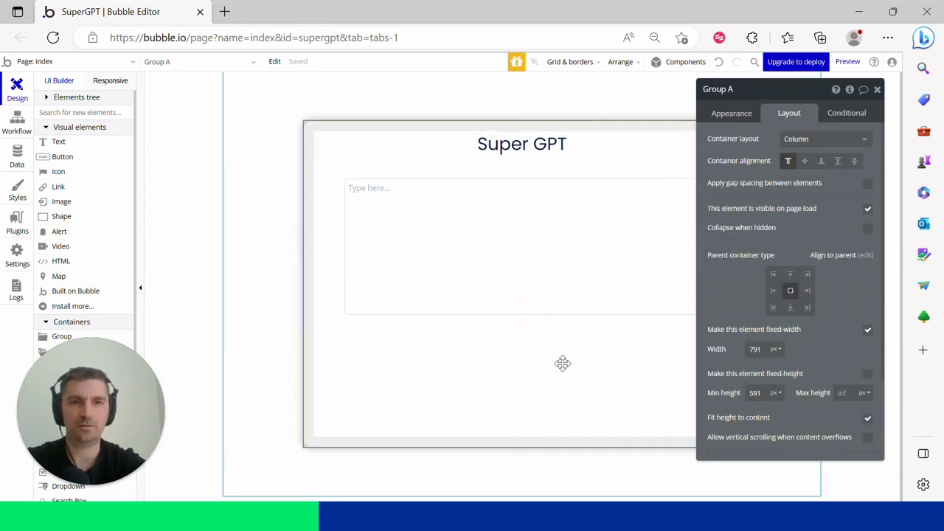
click(531, 242)
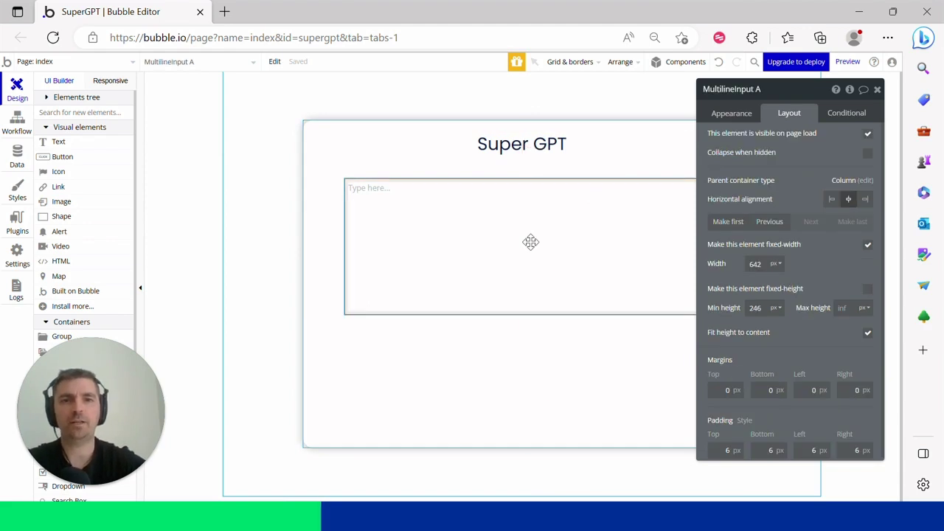
drag(531, 242, 584, 256)
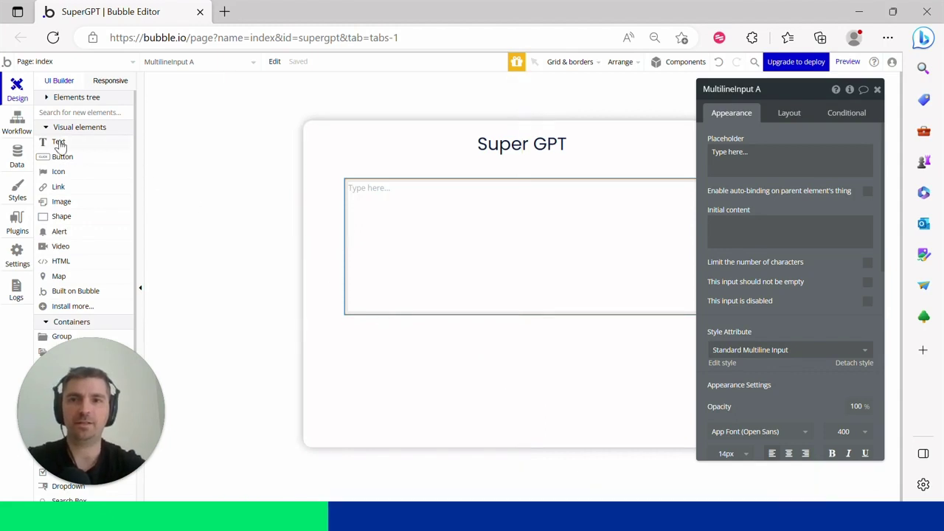
- Add a text element reading "Submit" below the multiline input and center it horizontally in the group
drag(60, 145, 608, 415)
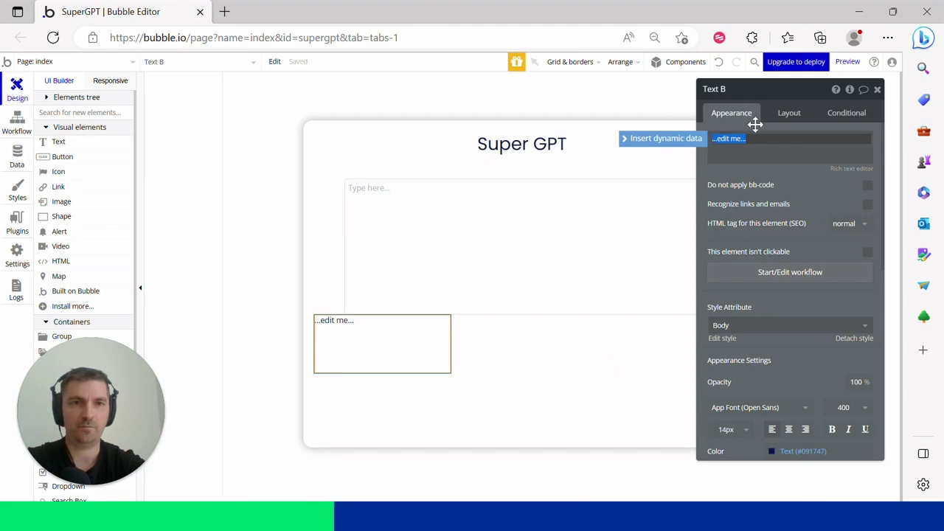
click(793, 113)
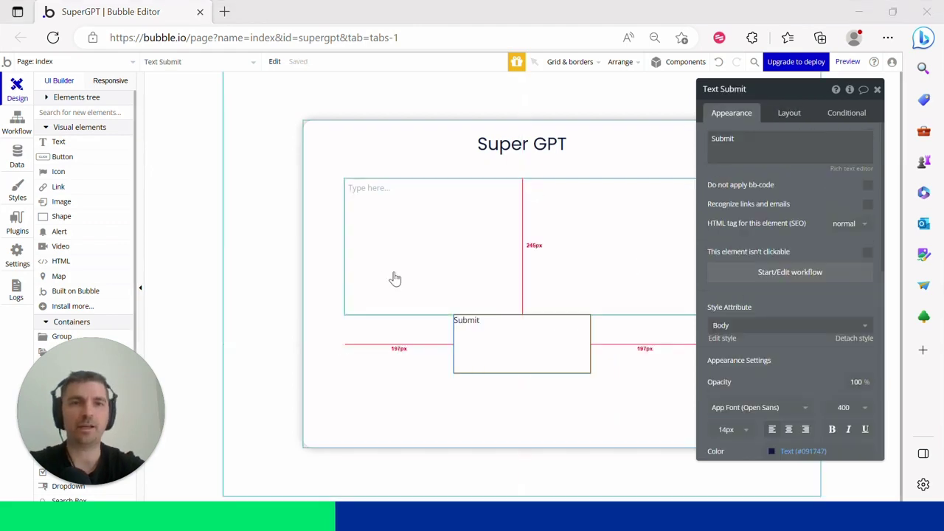
click(551, 365)
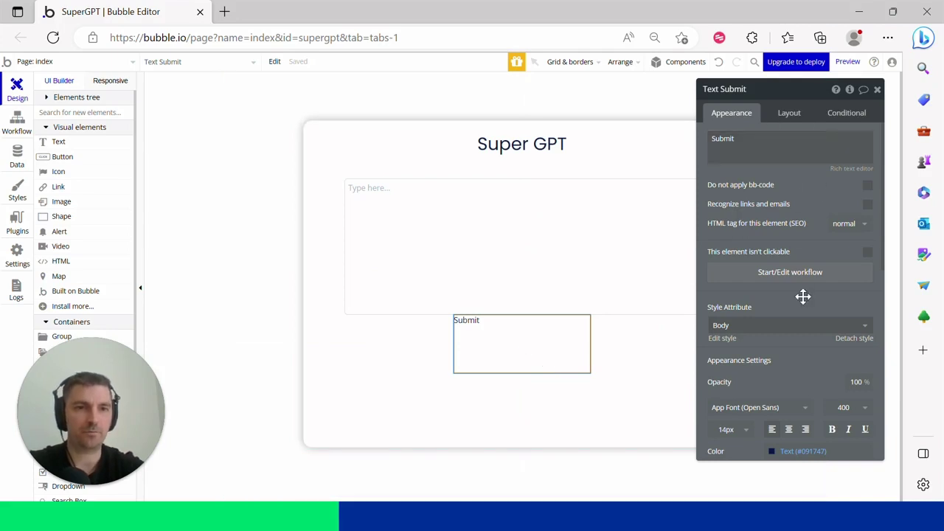
- Center the Submit text horizontally within its element and set its style to None (Custom)
drag(884, 203, 883, 314)
click(788, 234)
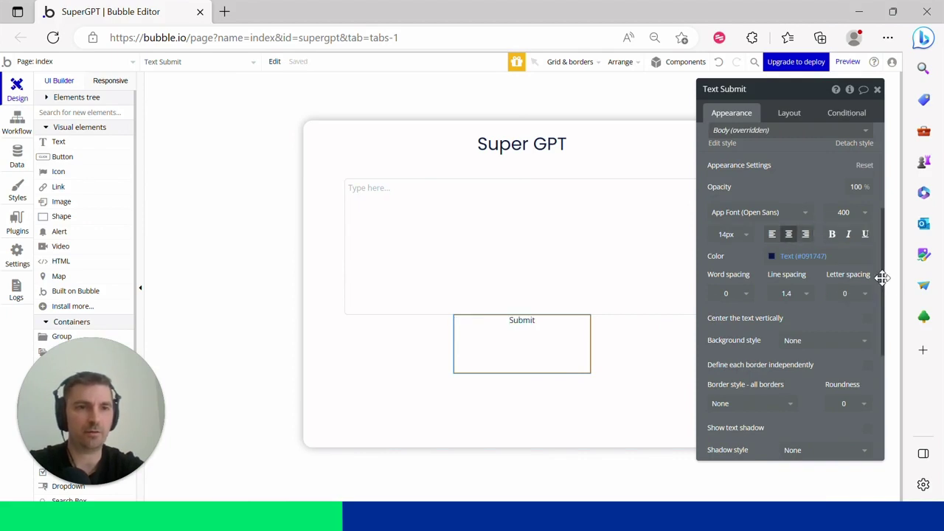
drag(882, 277, 884, 317)
scroll(878, 264, up, 2)
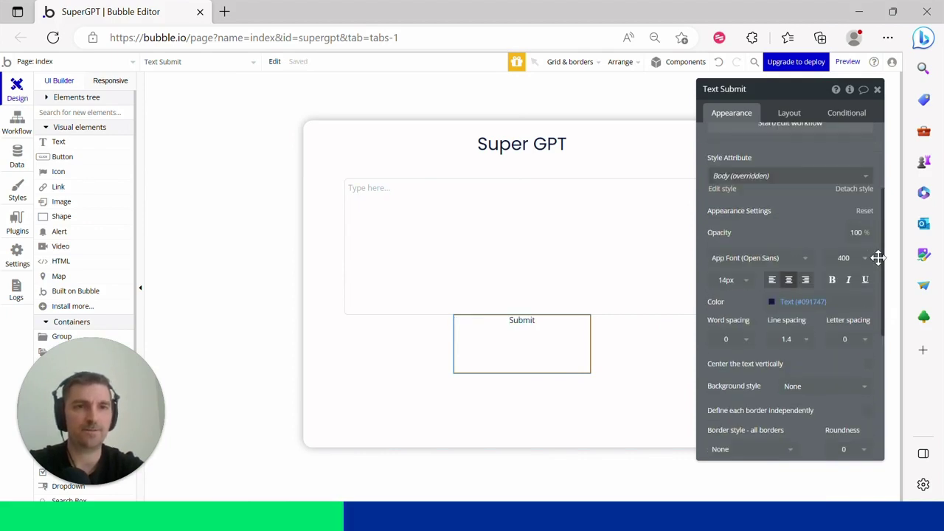
click(855, 186)
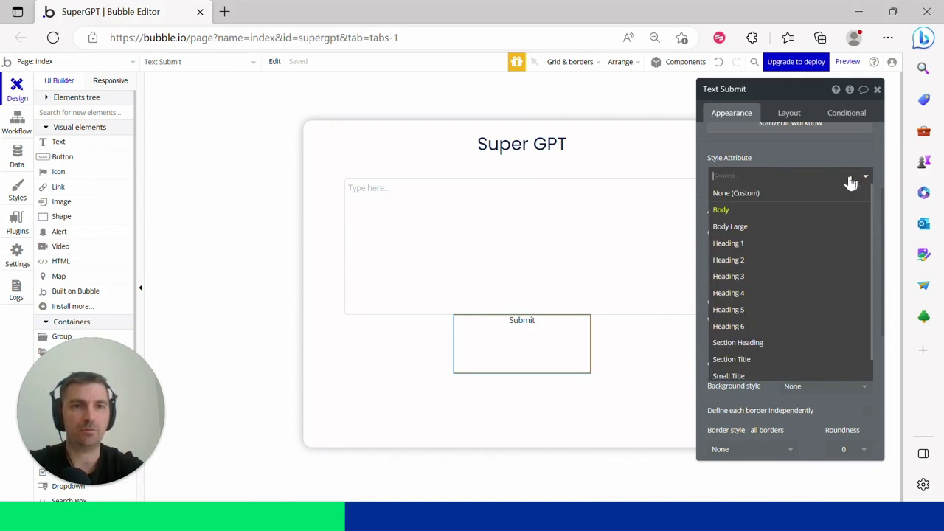
click(833, 193)
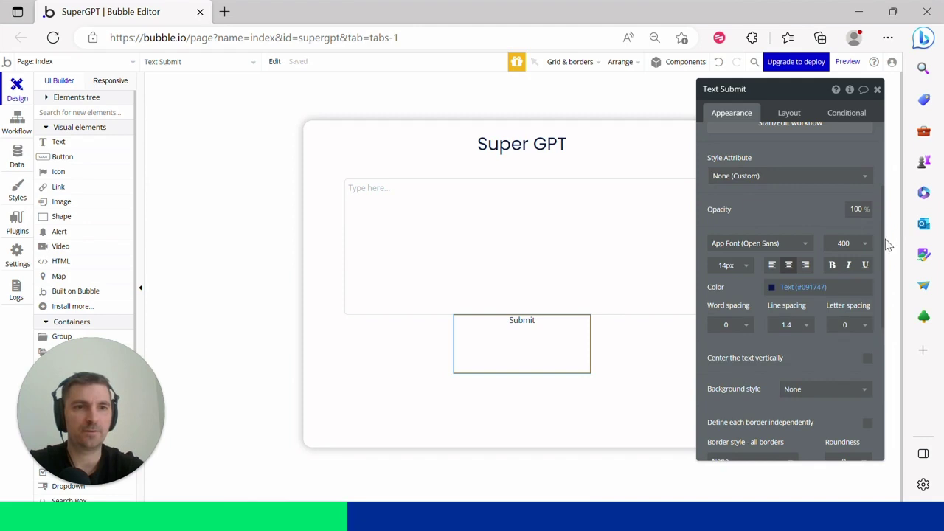
- Format the Submit text as 20 px bold in the Poppins font
click(727, 266)
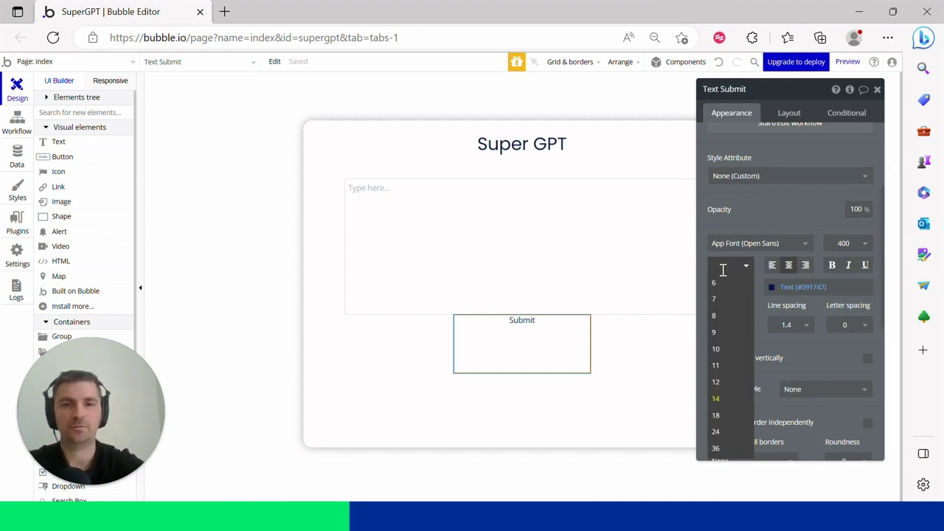
text(20)
key(Return)
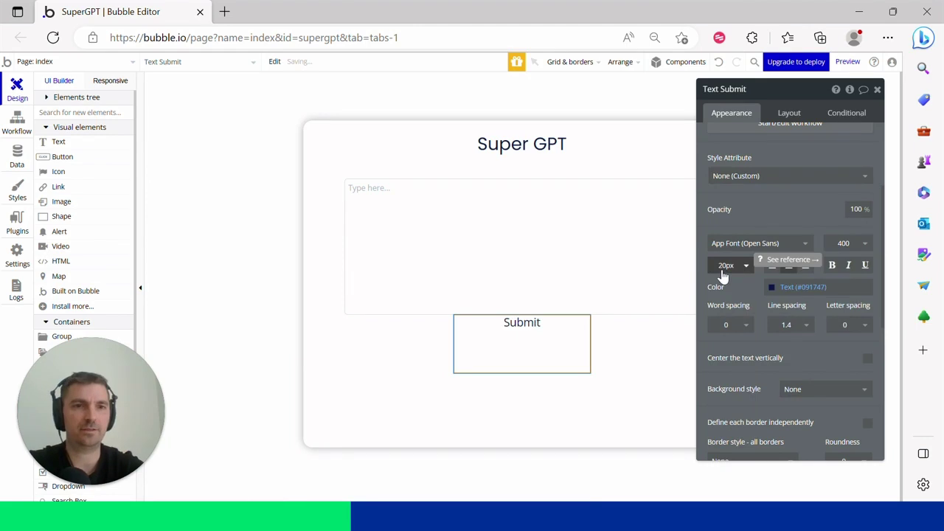
click(832, 266)
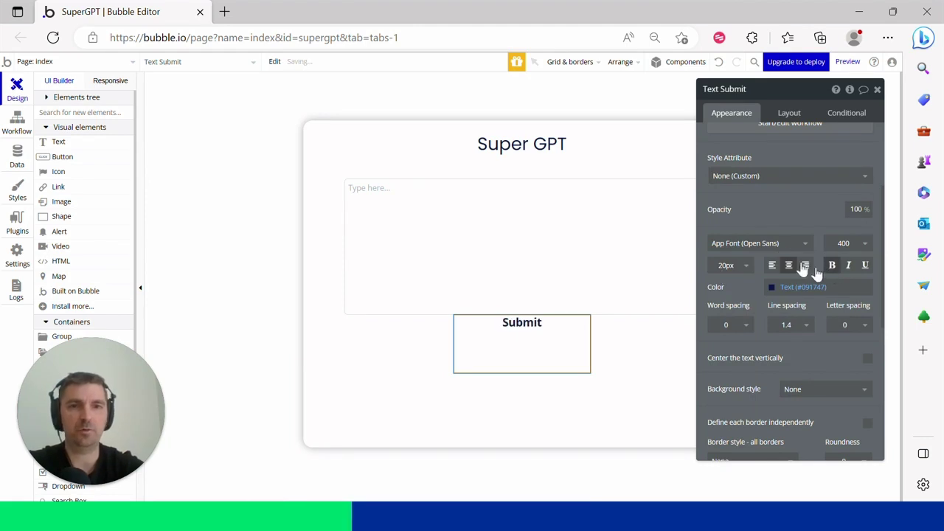
click(788, 248)
text(pop)
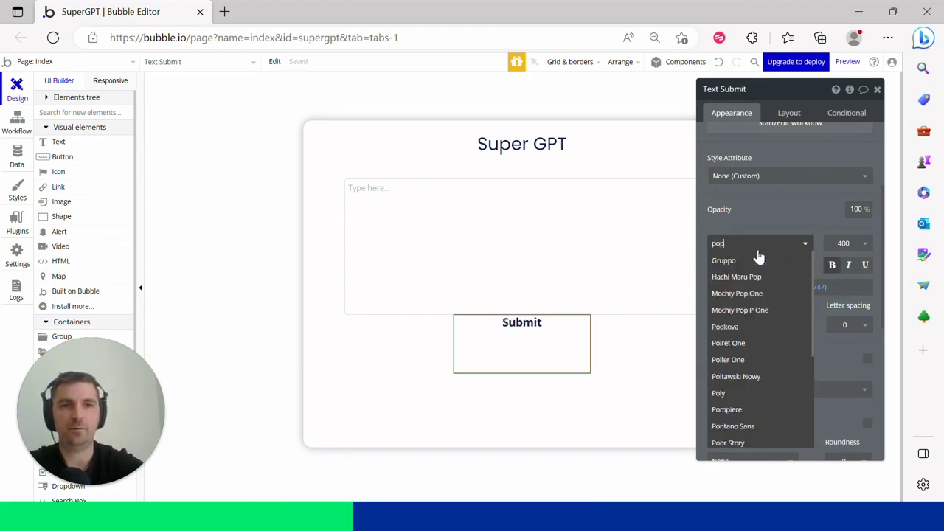
text(pins)
click(738, 260)
- Center the Submit text vertically within its element
click(789, 325)
drag(888, 294, 891, 354)
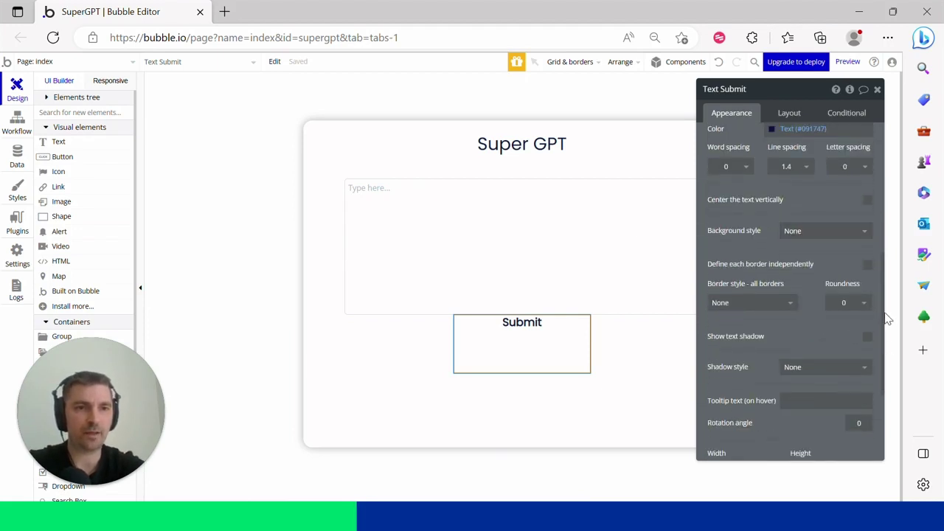
drag(883, 283, 880, 233)
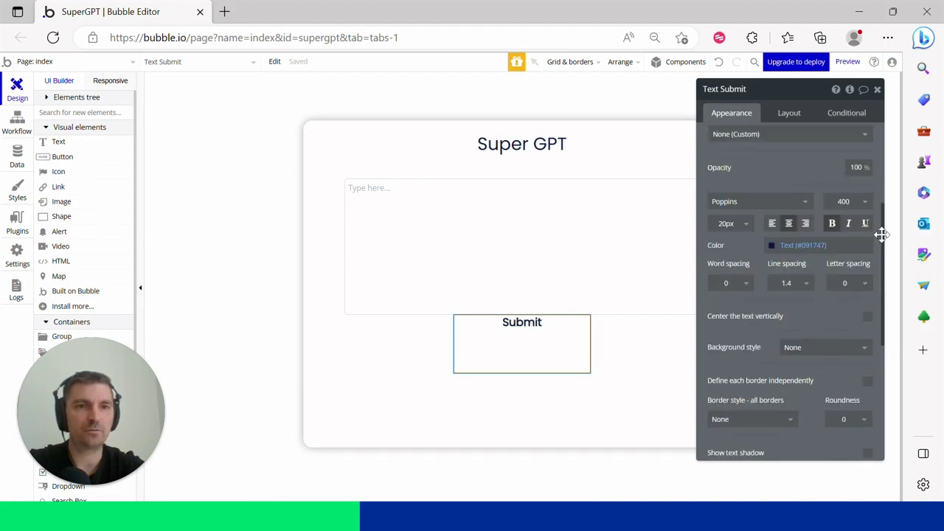
click(868, 318)
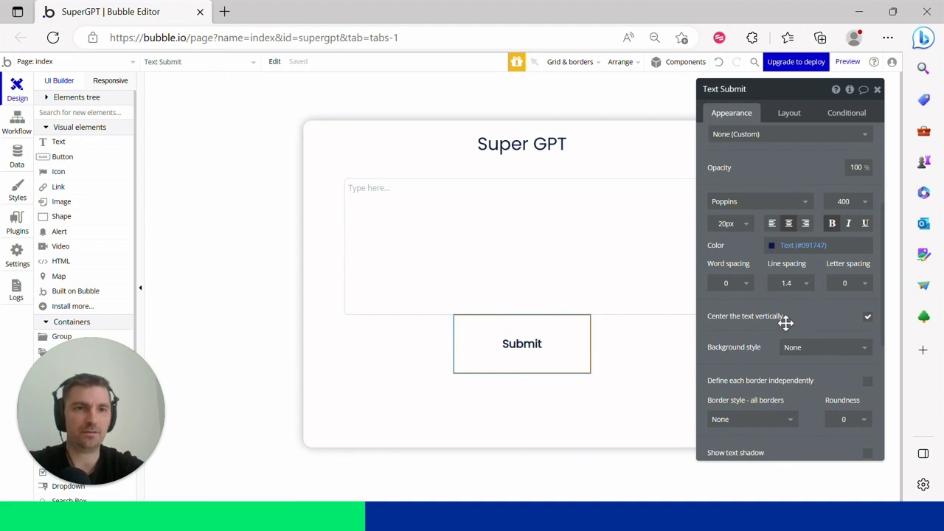
- Give the Submit text element a top margin of 30 px
drag(881, 337, 808, 122)
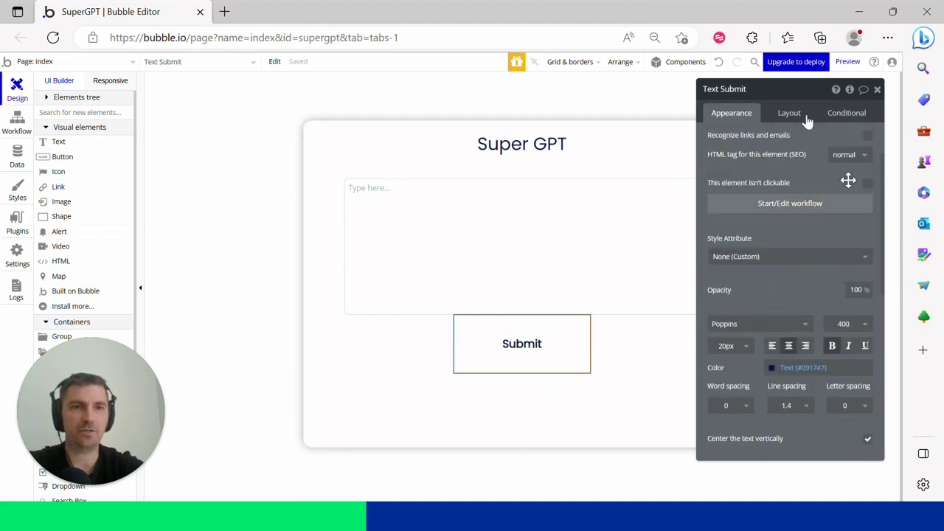
click(791, 113)
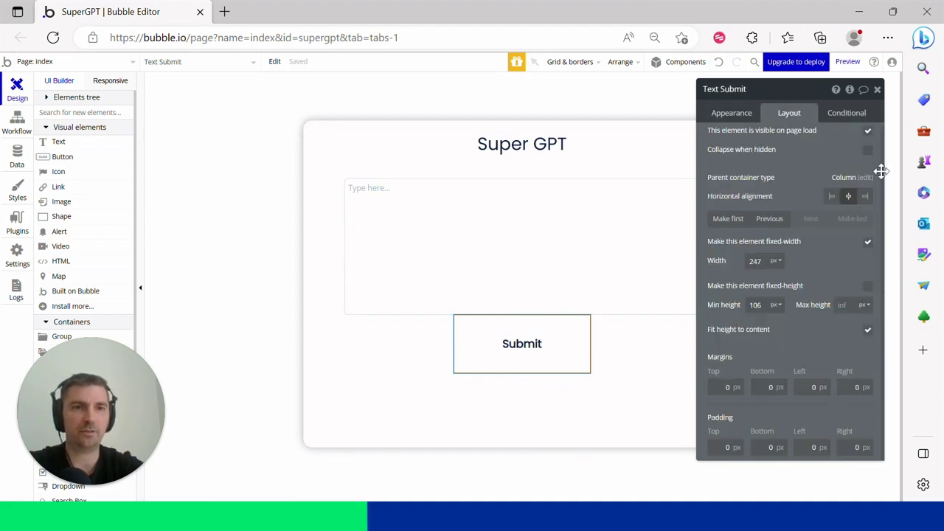
click(729, 389)
text(30)
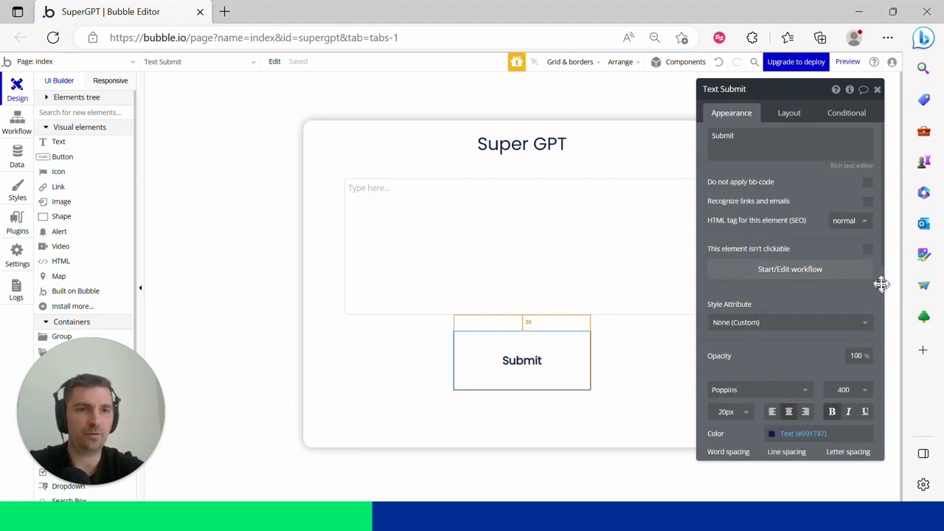
- Set the Submit element's border roundness to 16
drag(881, 261, 883, 390)
click(849, 298)
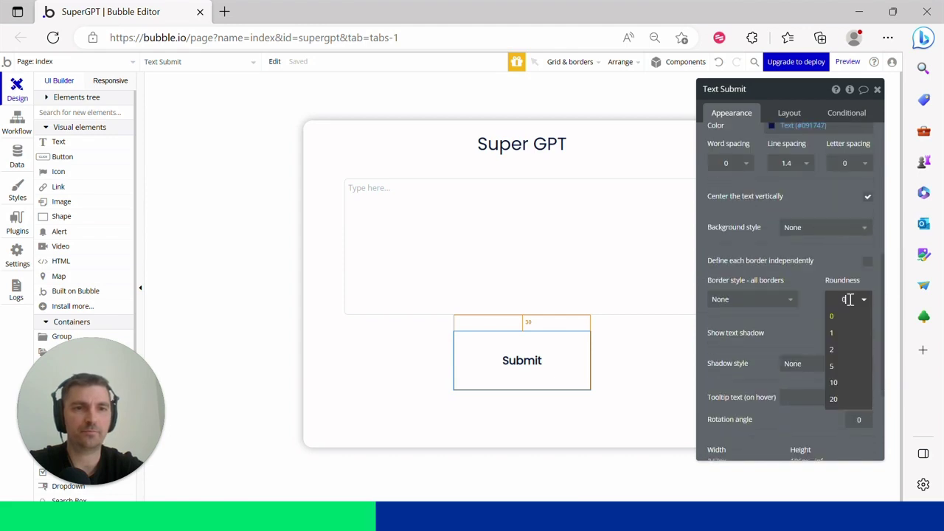
text(16)
key(Return)
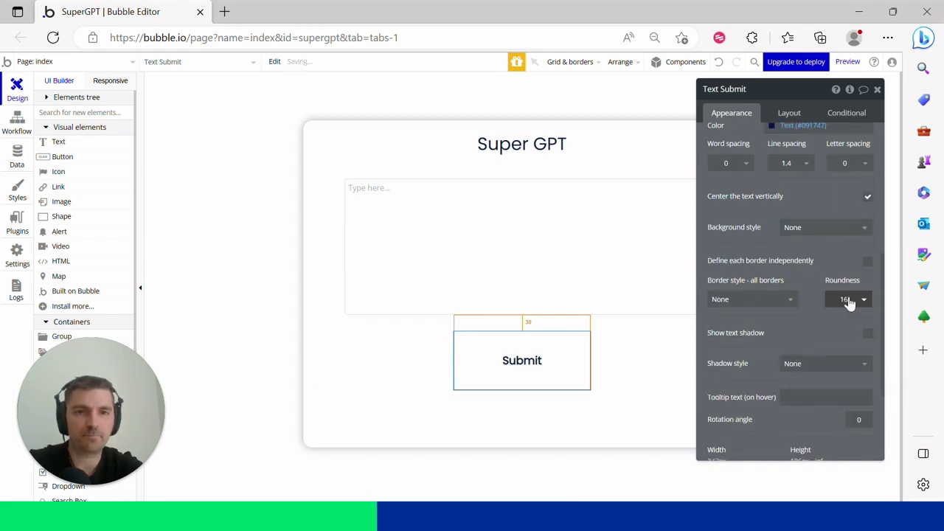
- Give the Submit element a flat color background in dark blue, #00039D
click(850, 228)
click(793, 261)
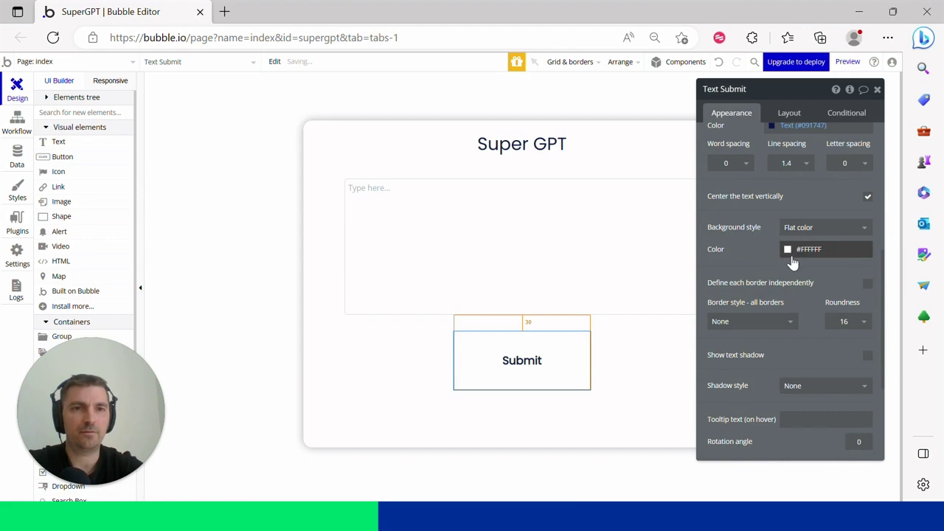
click(790, 250)
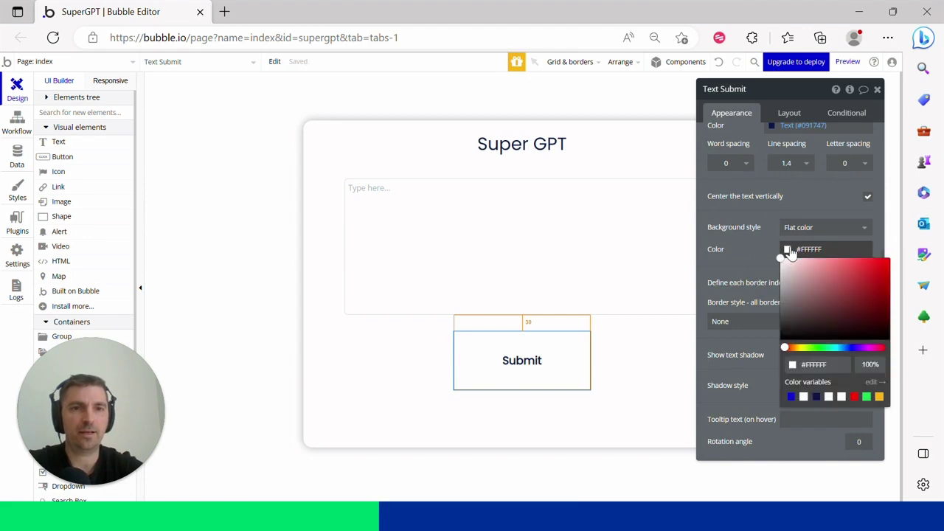
click(792, 397)
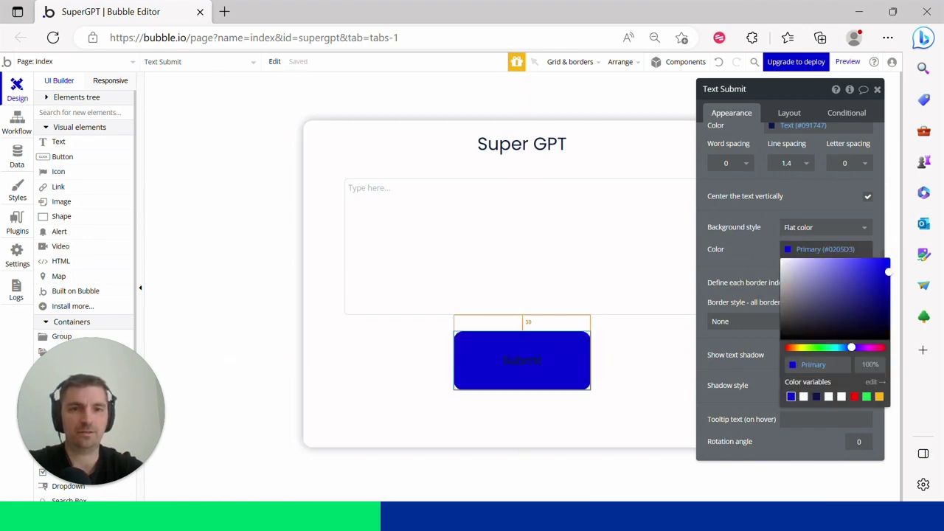
click(863, 264)
drag(863, 265, 896, 295)
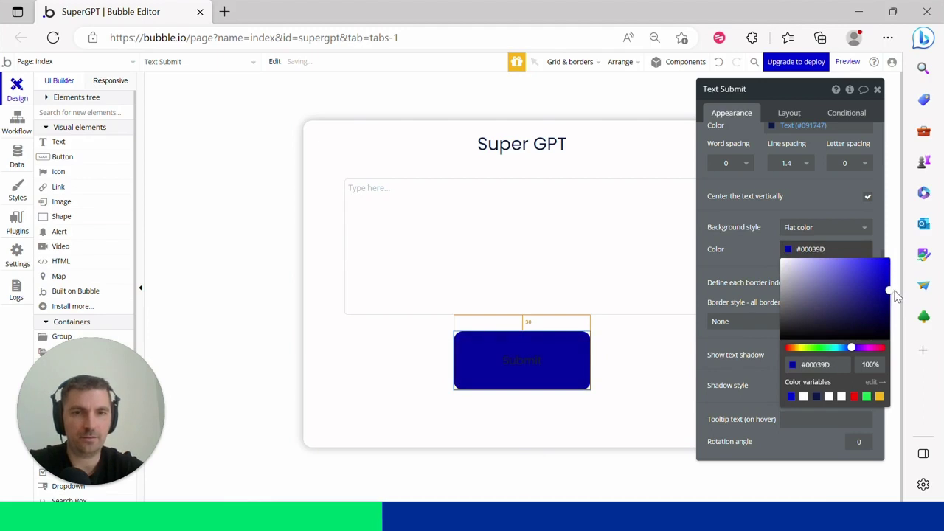
- Set the Submit text's font color to white, #FFFFFF
click(815, 197)
scroll(811, 281, up, 2)
click(791, 272)
drag(767, 284, 752, 278)
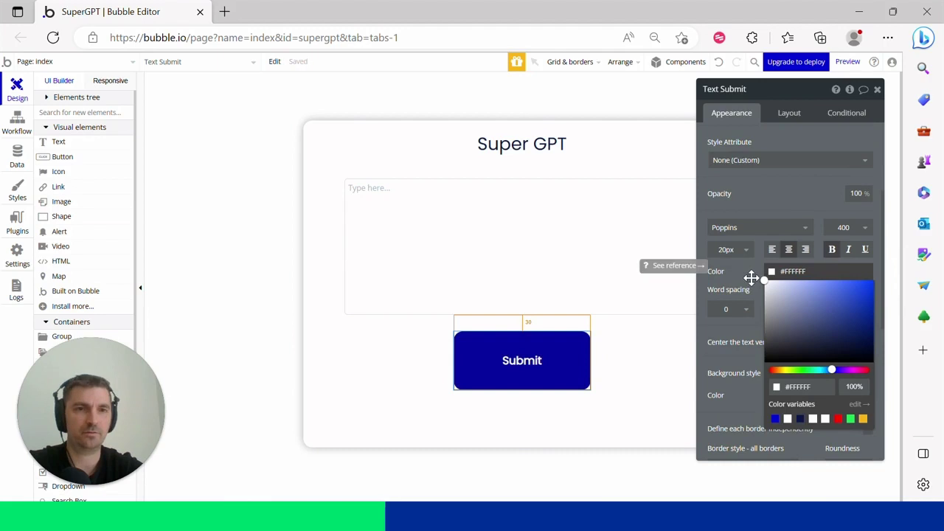
click(796, 186)
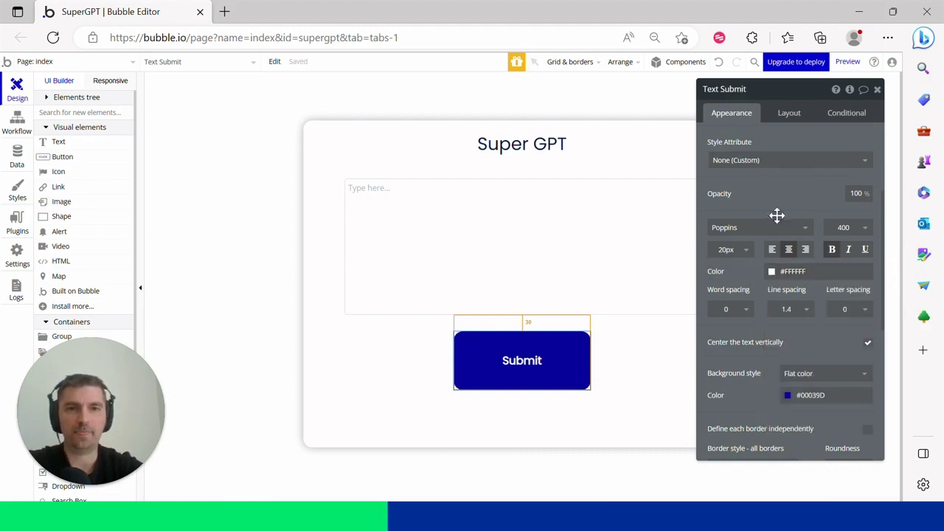
- Create a workflow that starts when the Submit text element is clicked
click(573, 240)
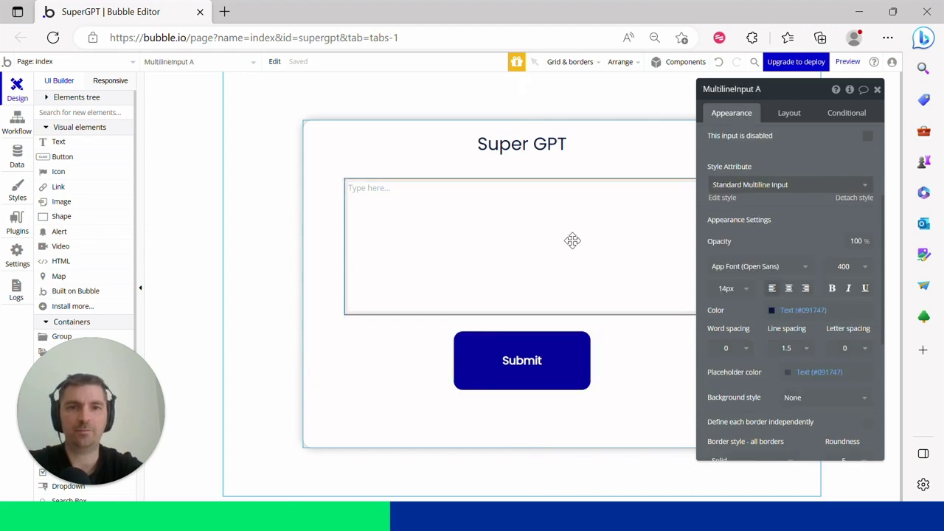
click(555, 361)
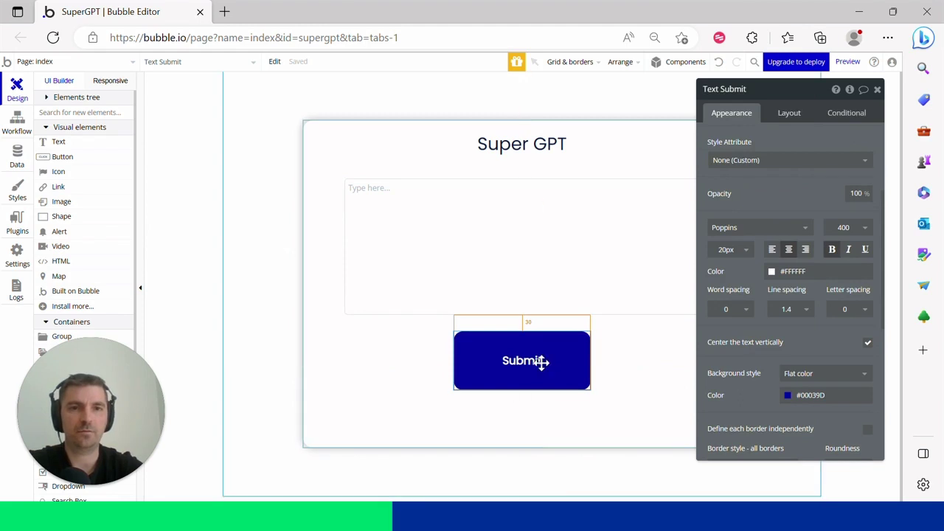
click(788, 114)
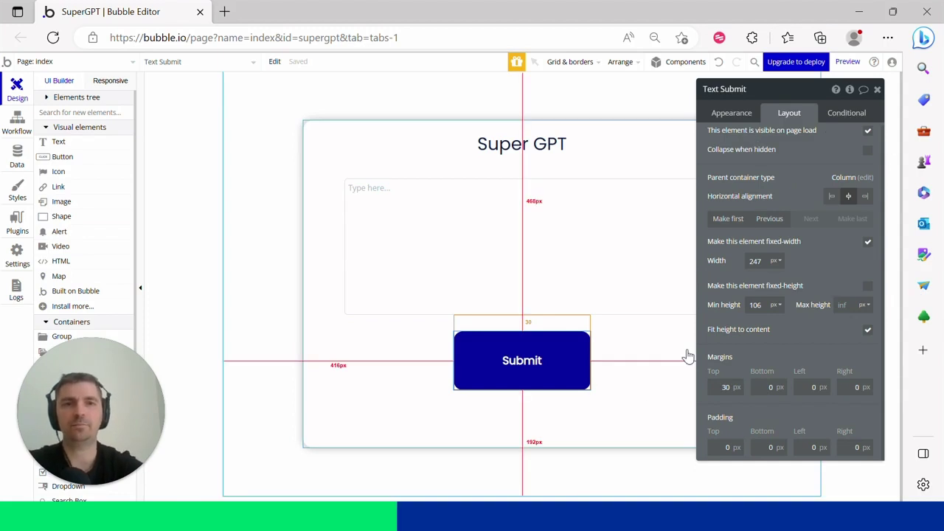
right_click(495, 373)
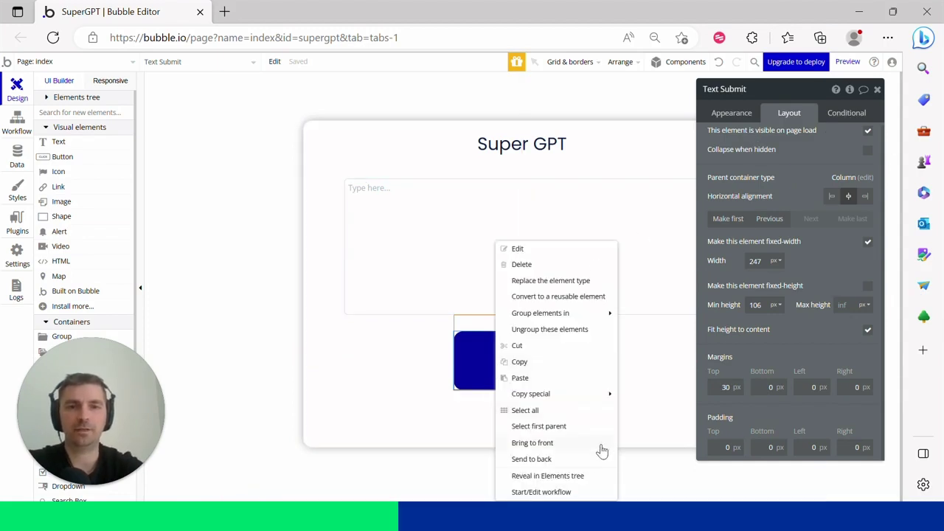
click(553, 493)
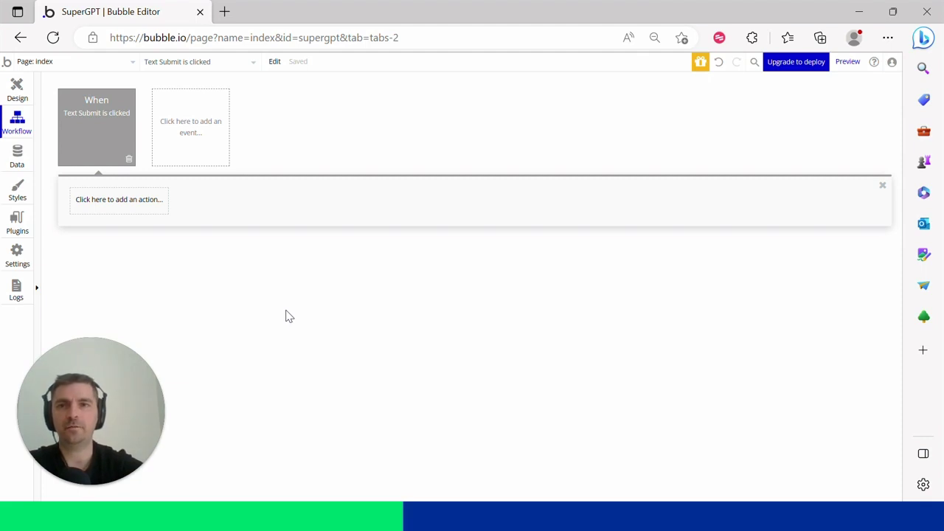
- Search the actions available to the Submit workflow for "call"
mouse_move(101, 130)
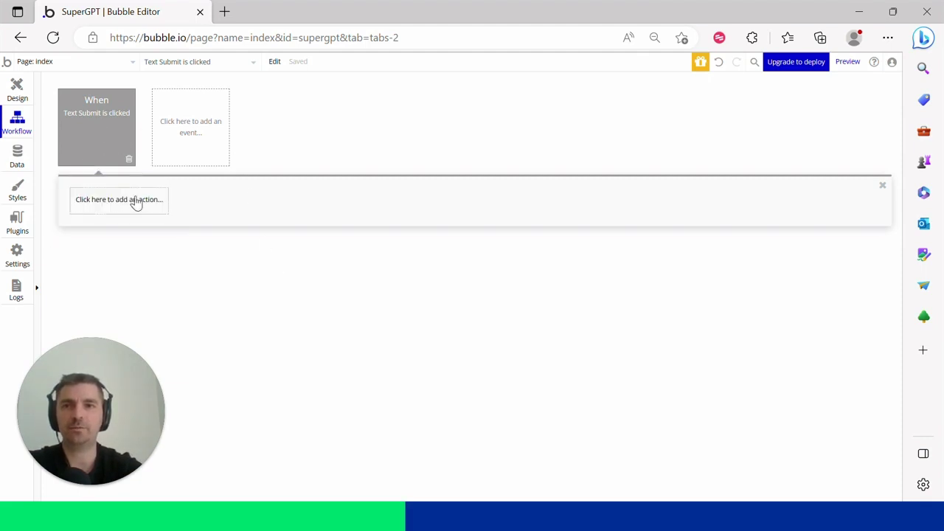
click(128, 208)
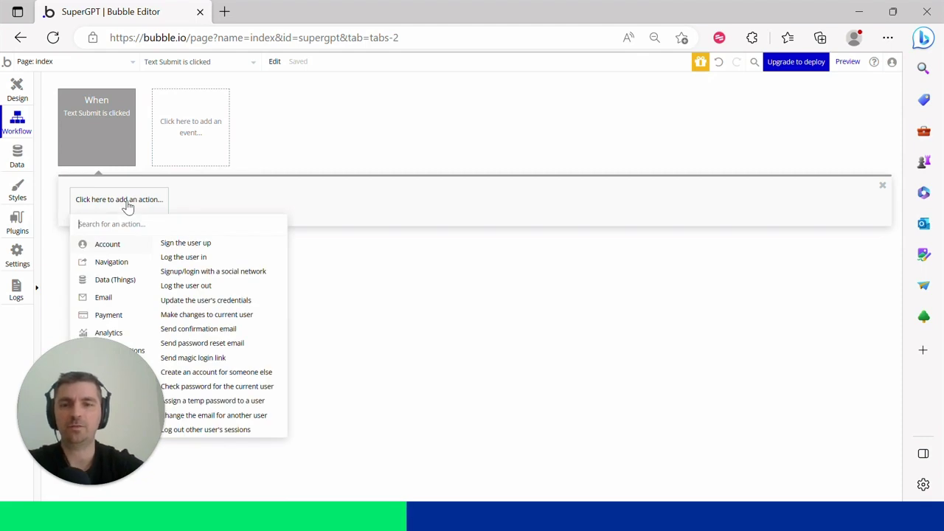
text(call)
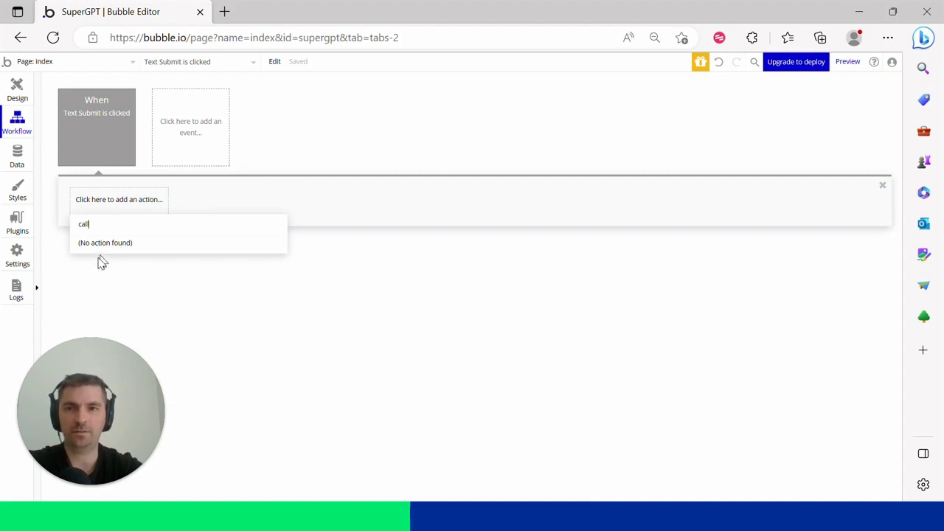
- In the API Connector's Chat GPT API, change the usage type of the call containing user-prompt so workflows can run it as an action
click(18, 221)
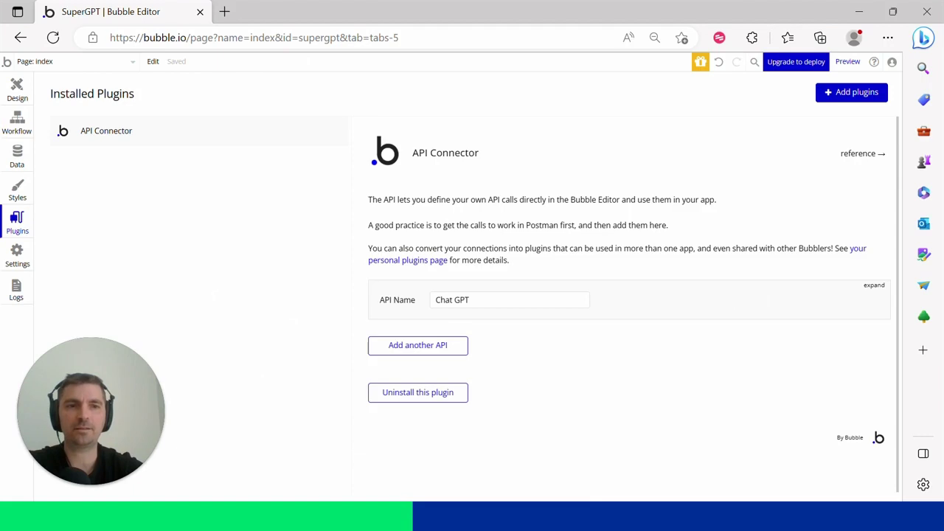
click(874, 286)
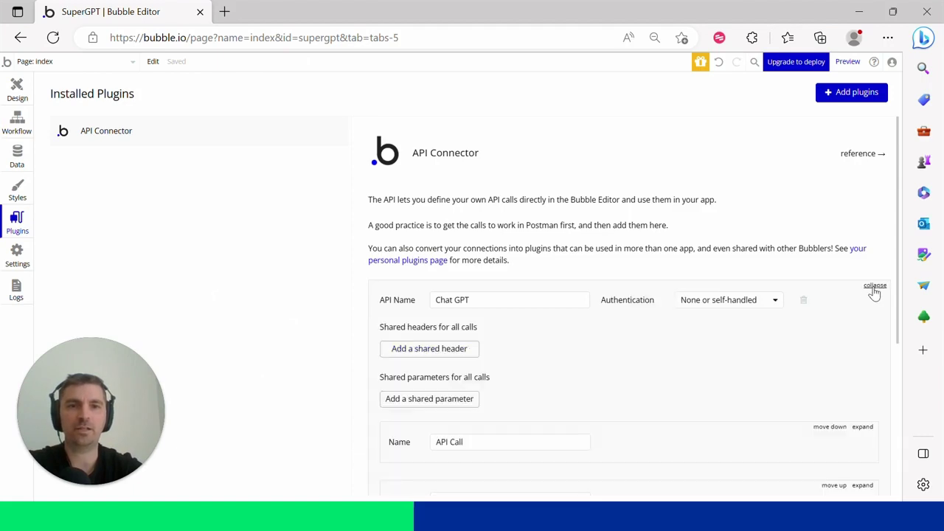
drag(900, 251, 907, 372)
click(863, 279)
click(664, 295)
click(650, 330)
drag(895, 273, 893, 437)
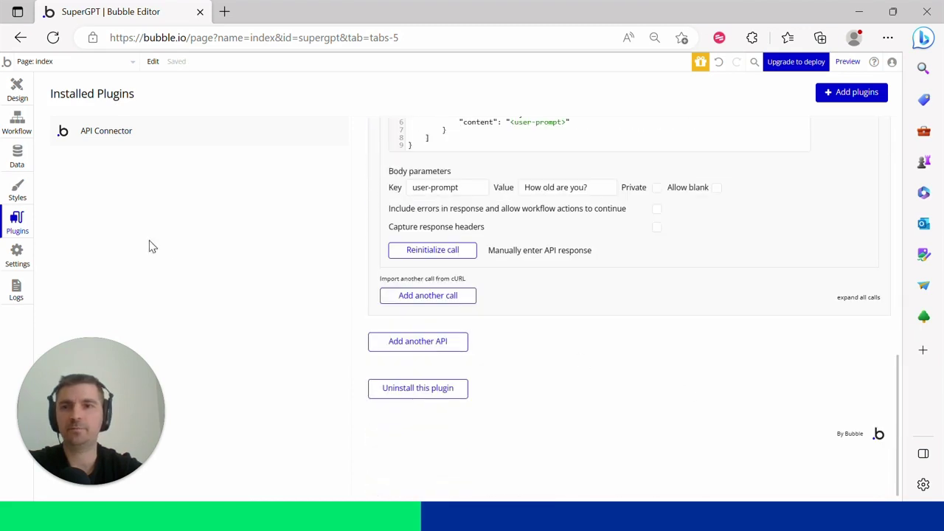
- Add the Chat GPT - cURL Call action as the first step of the Submit workflow
click(16, 120)
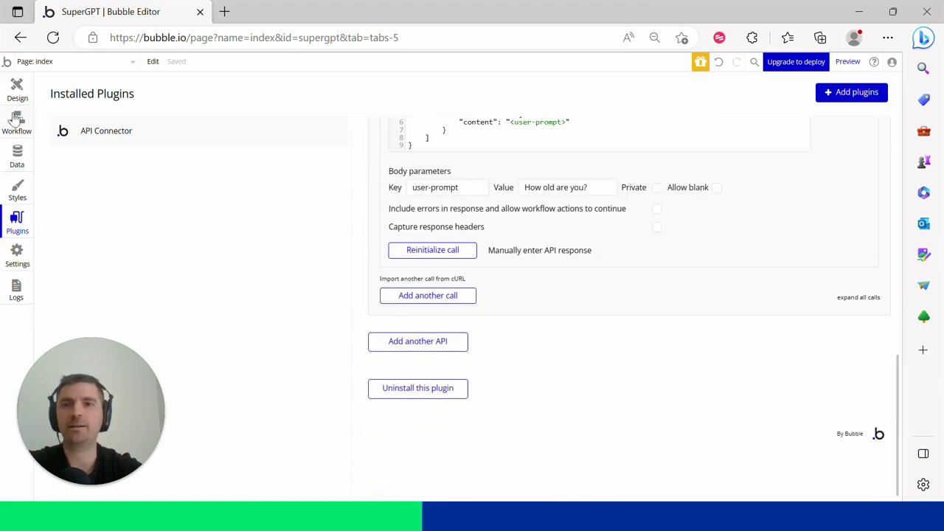
click(128, 211)
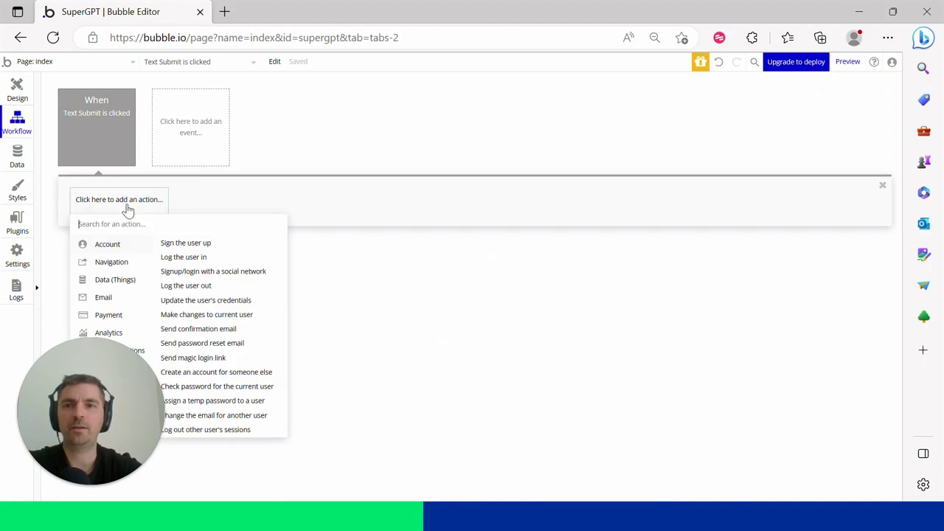
text(call)
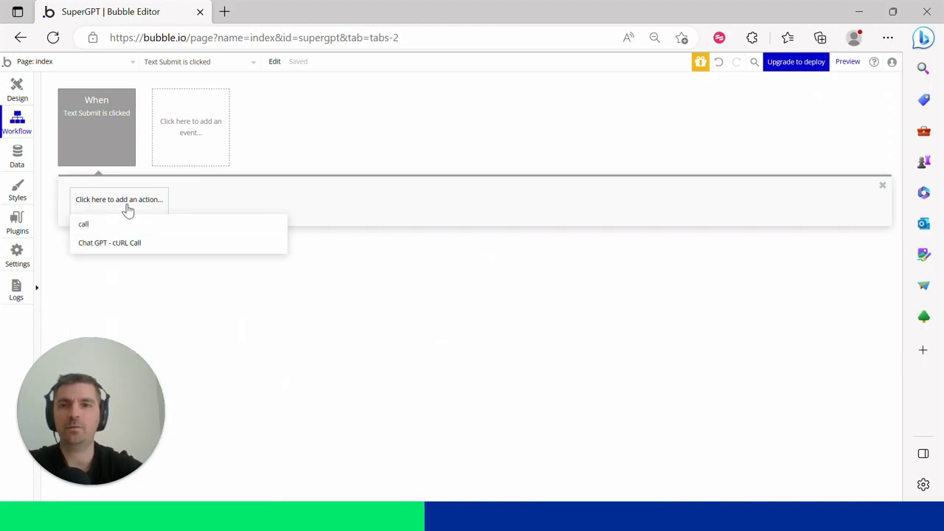
click(150, 251)
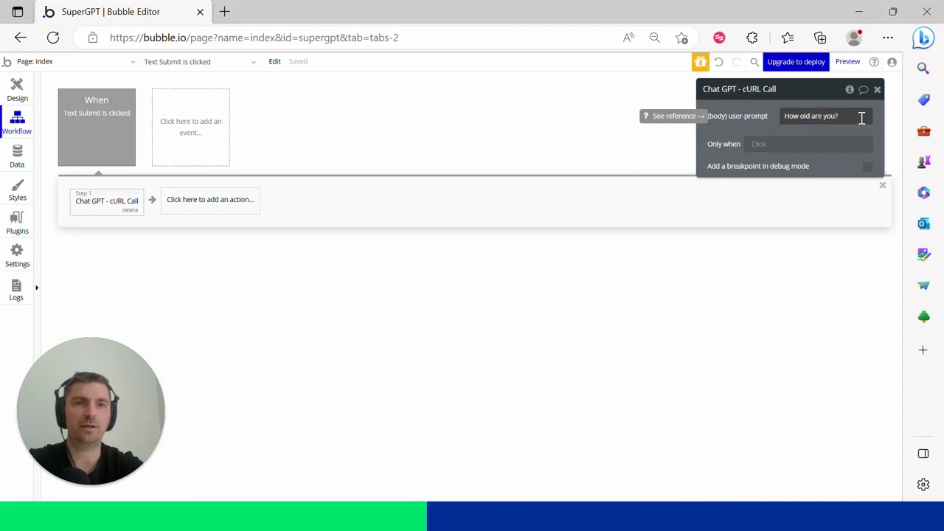
triple_click(862, 118)
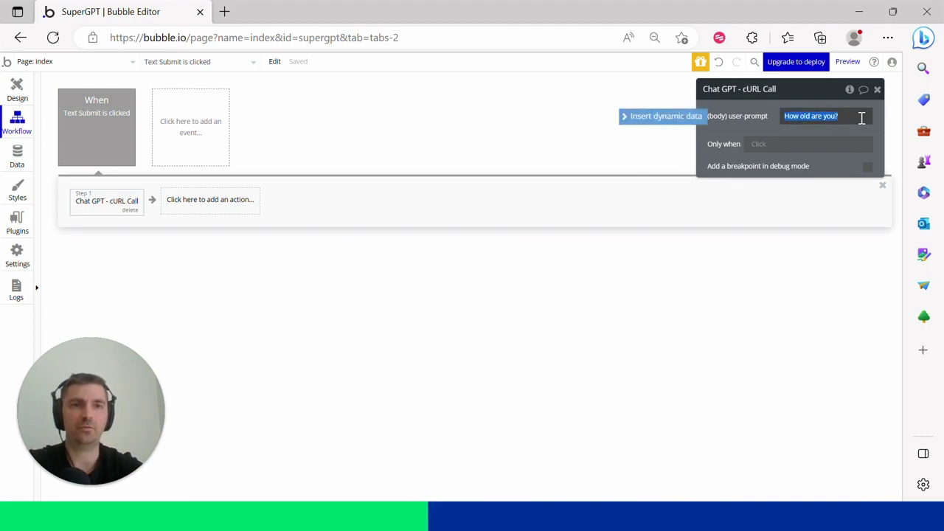
click(677, 124)
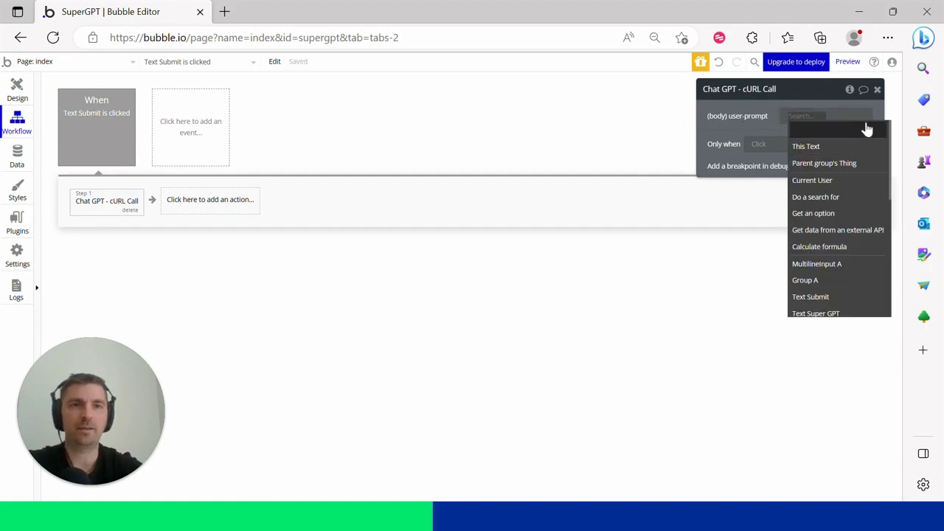
key(Escape)
- Rename the multiline input below the Super GPT title to MultilineInput PROMPT
click(18, 88)
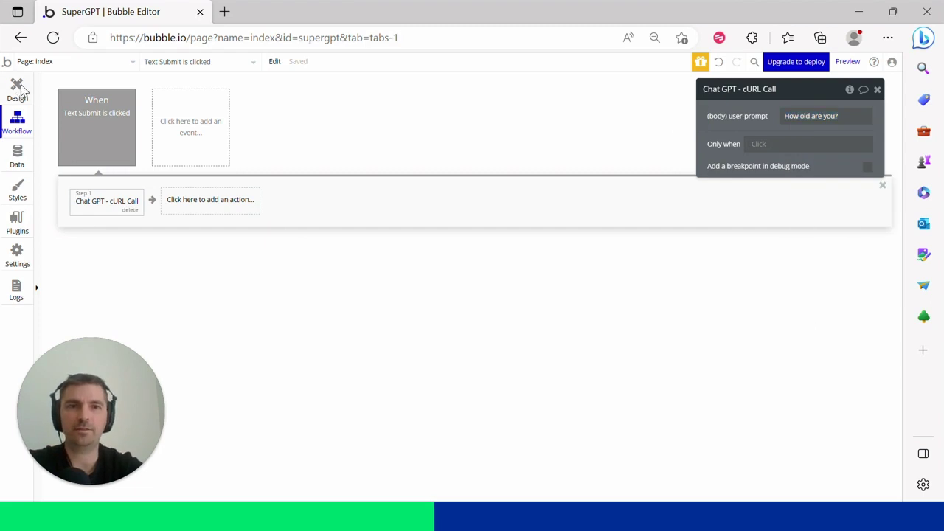
click(613, 193)
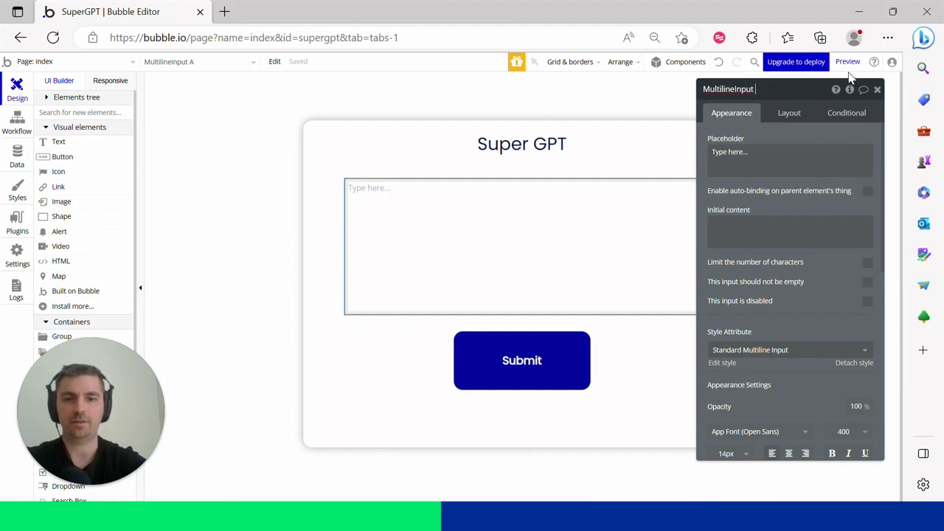
text(OMPT)
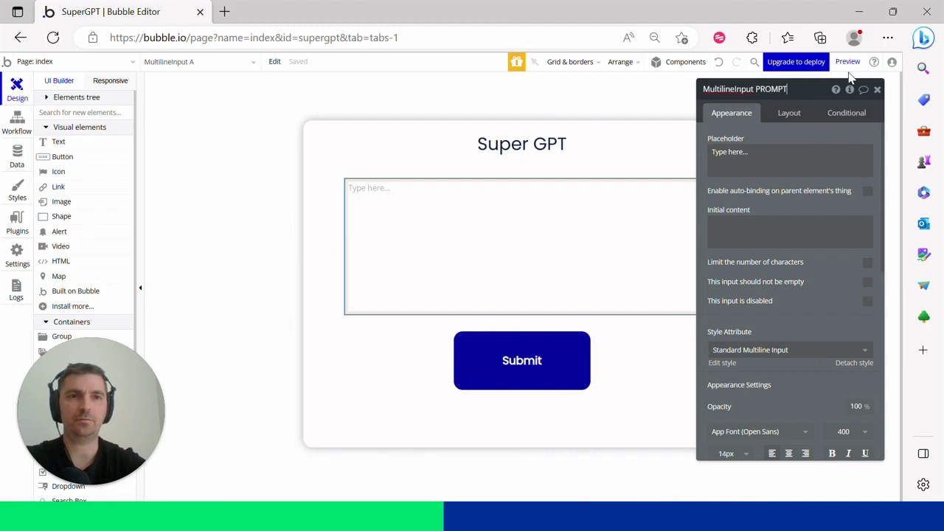
click(633, 349)
- In the Submit workflow's Chat GPT call, replace the user-prompt text with the dynamic value MultilineInput PROMPT's value
click(522, 356)
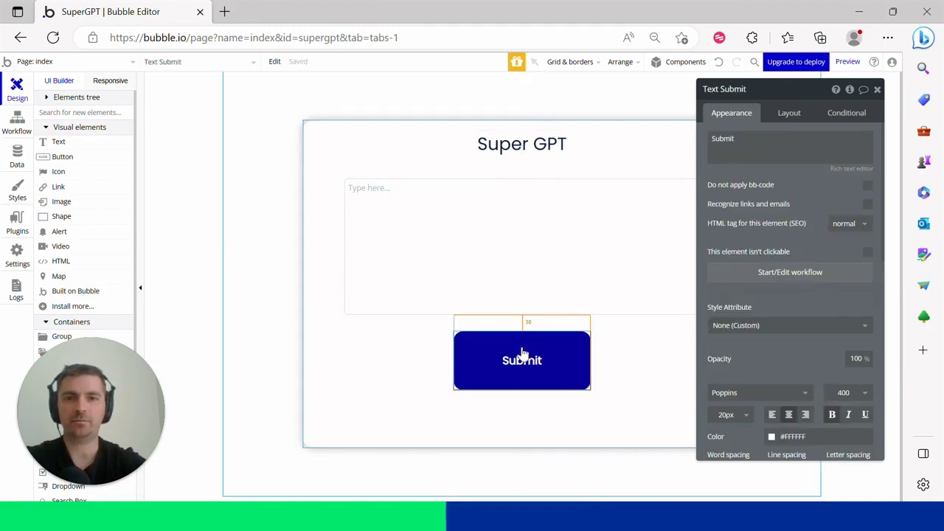
right_click(522, 355)
click(566, 493)
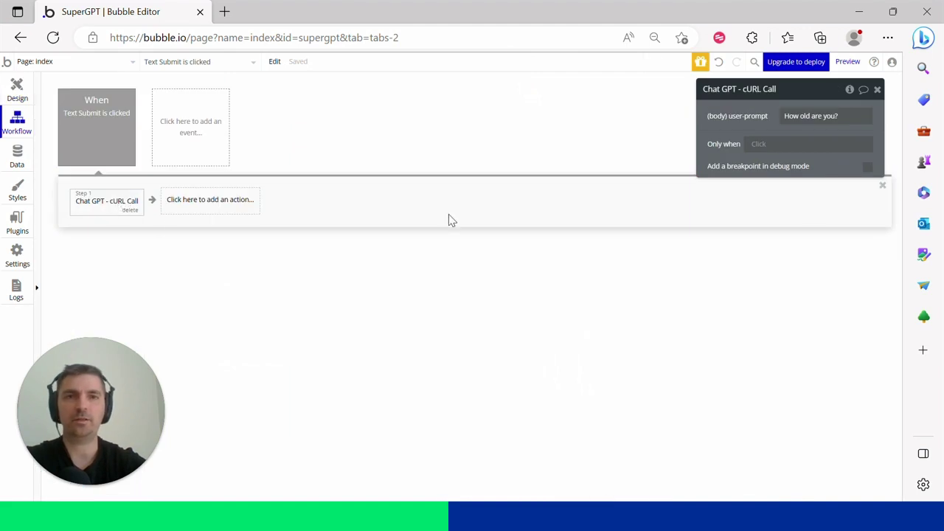
click(848, 118)
key(BackSpace)
click(688, 118)
text(mult)
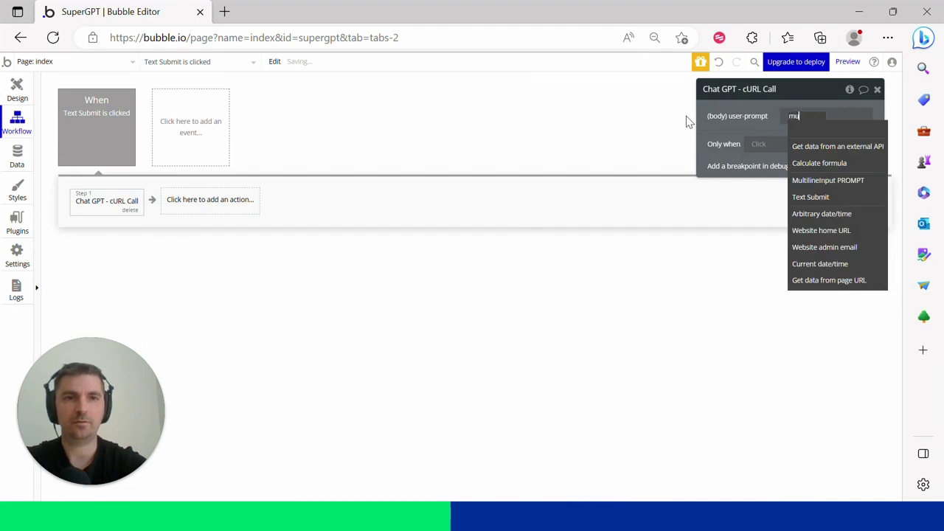
click(850, 153)
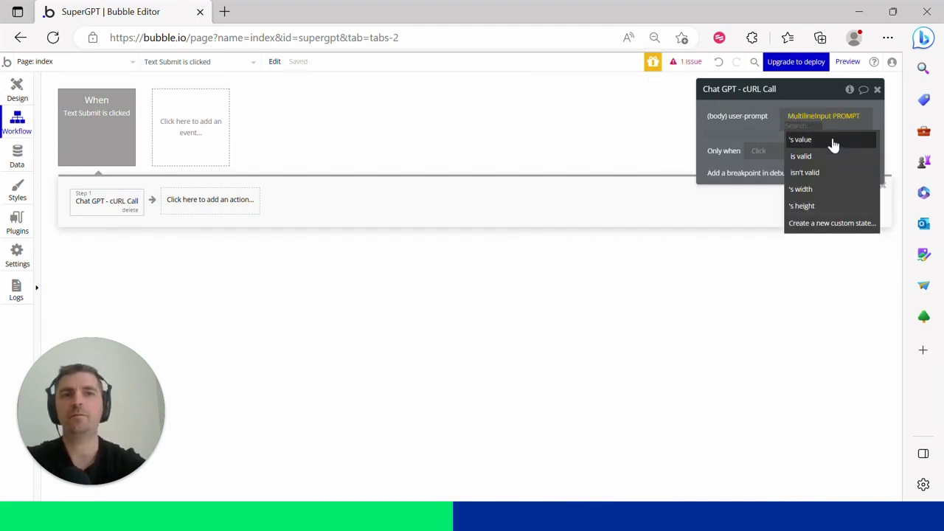
click(833, 141)
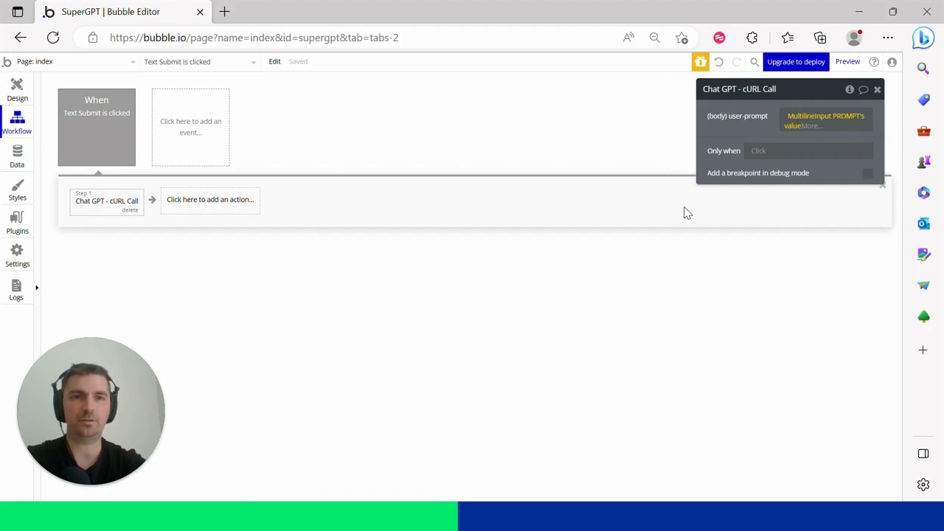
- Duplicate Group A, with its title, input and Submit control, in place on the index page
click(23, 88)
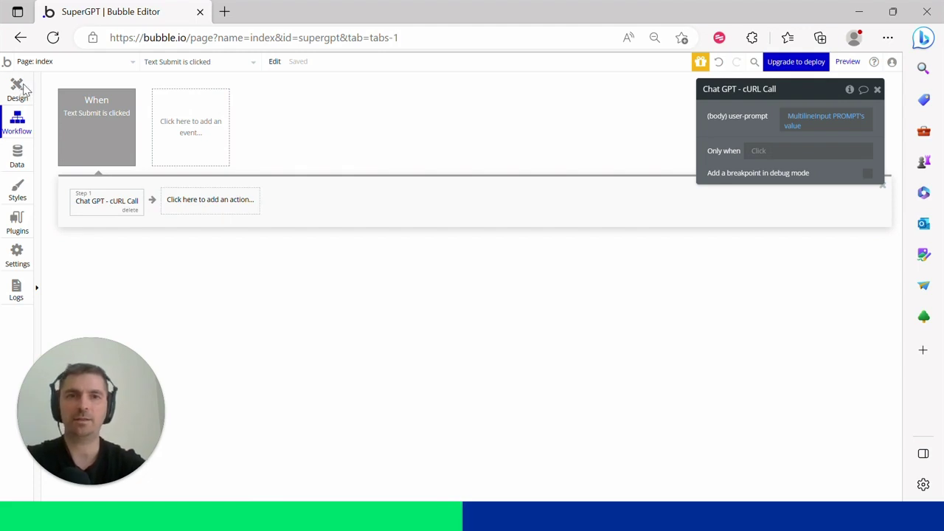
click(17, 89)
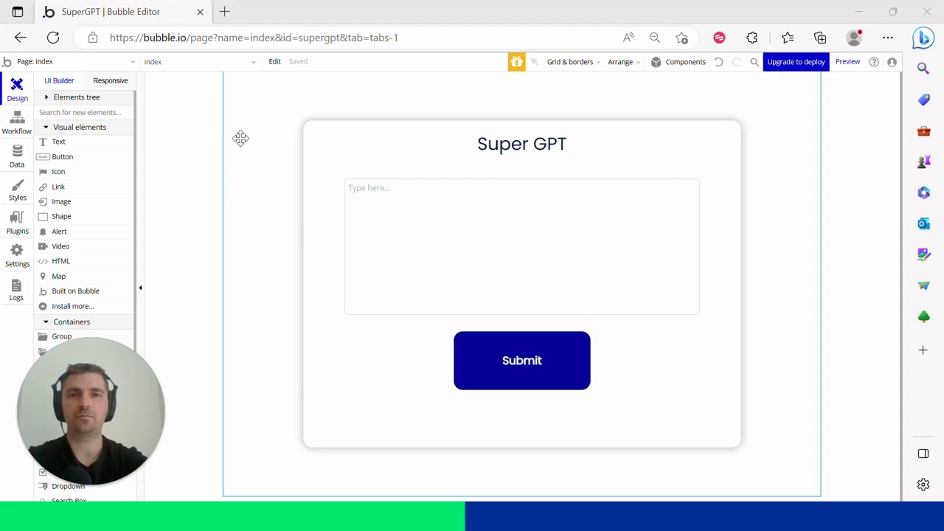
click(335, 143)
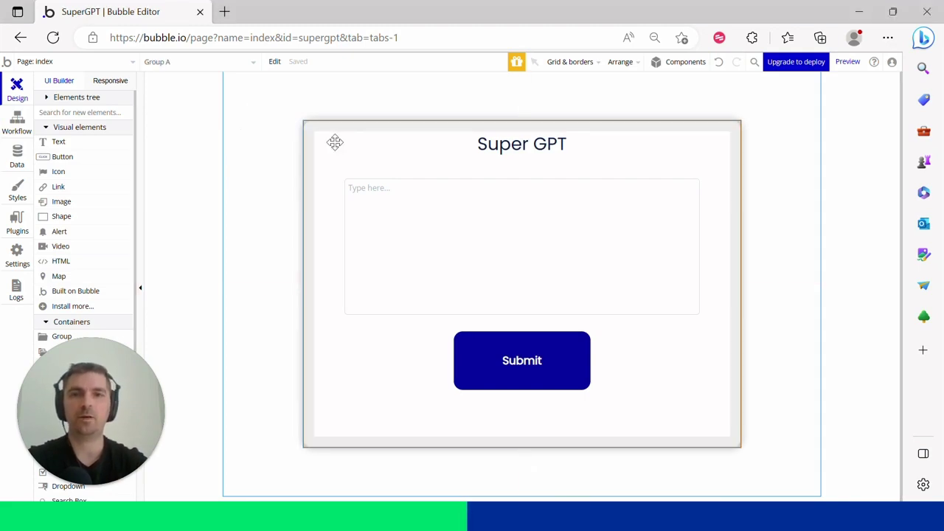
click(335, 143)
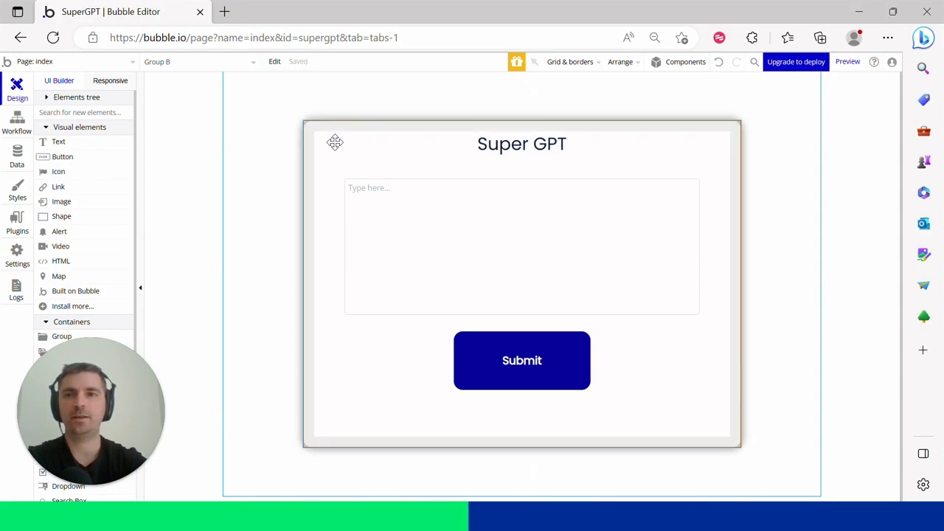
- Rename the original Group A to Group PROMPT
click(46, 97)
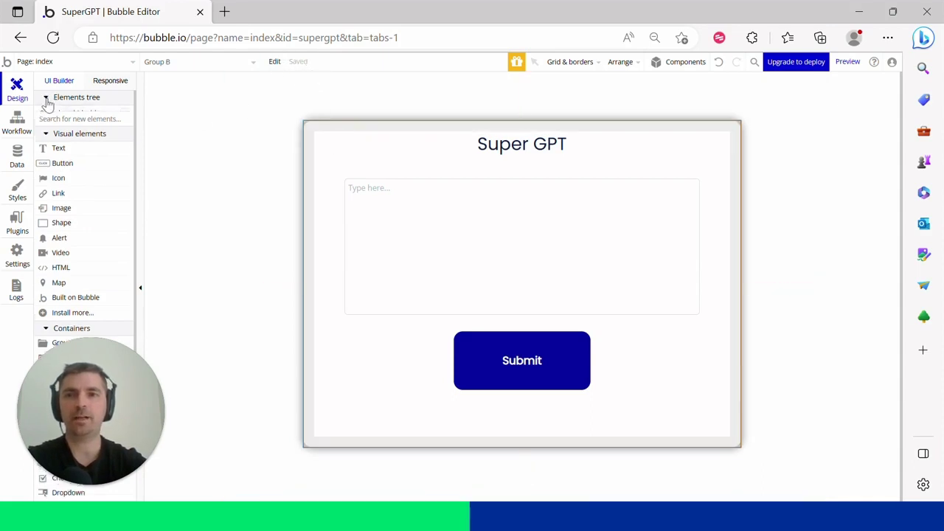
mouse_move(53, 142)
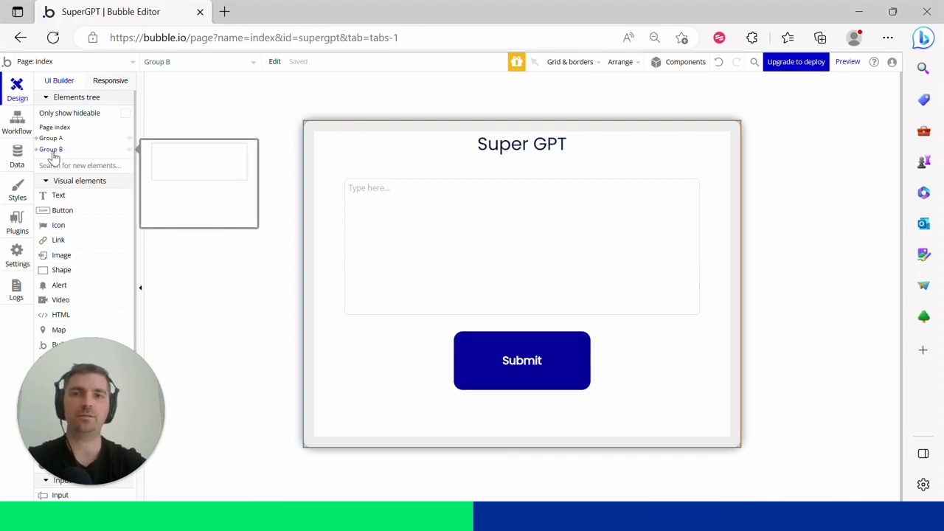
click(51, 139)
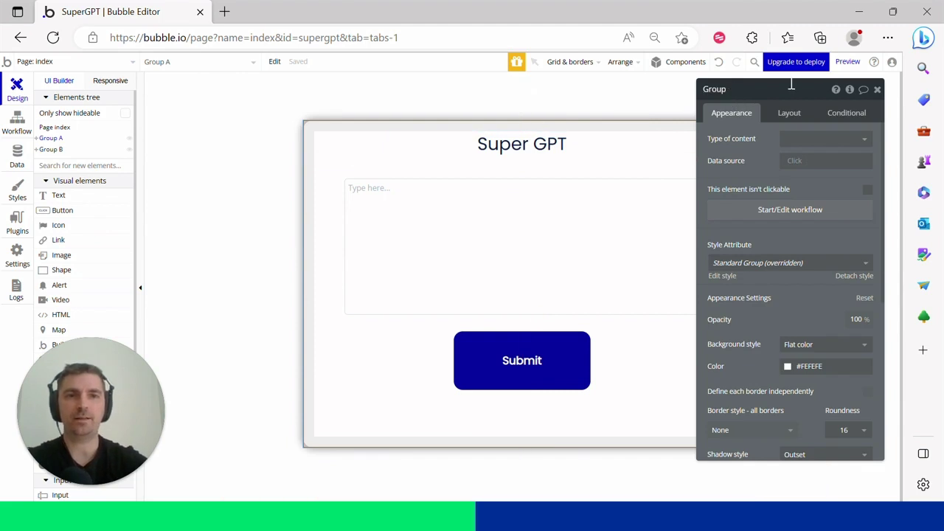
text(PR)
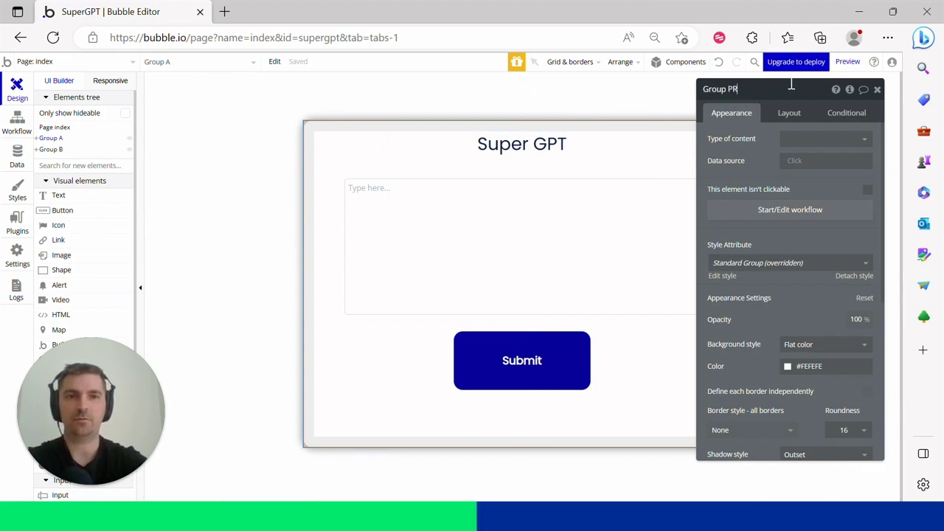
text(OMPT)
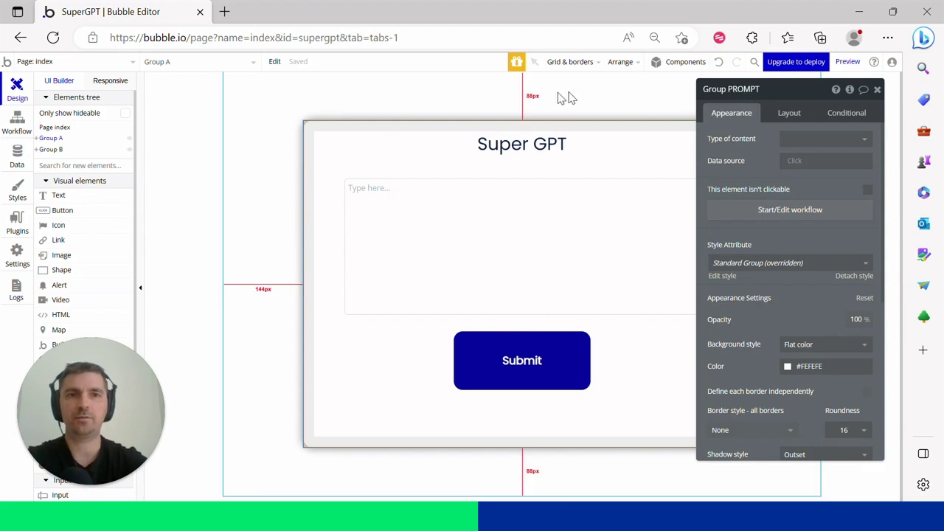
- Rename the duplicated Group B to Group ANSWER
click(59, 151)
click(726, 89)
key(BackSpace)
key(BackSpace)
text(ANSWER)
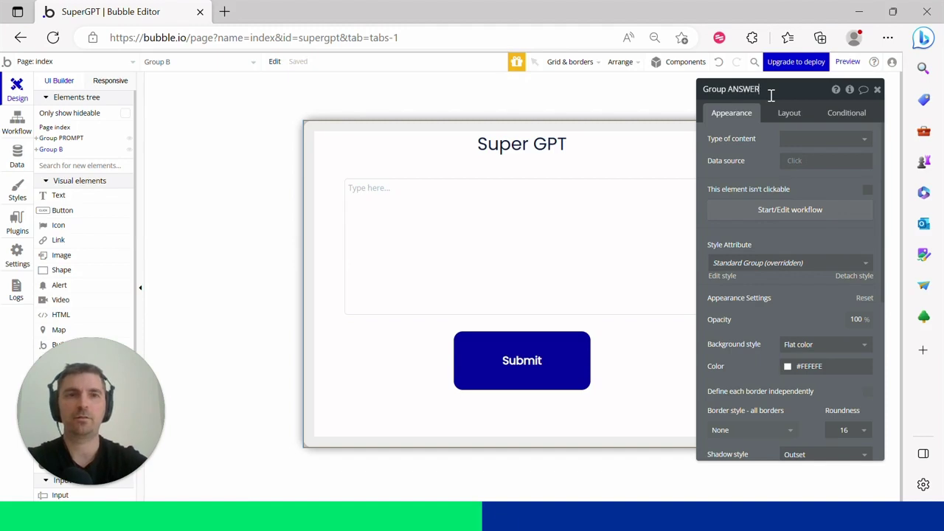
click(182, 114)
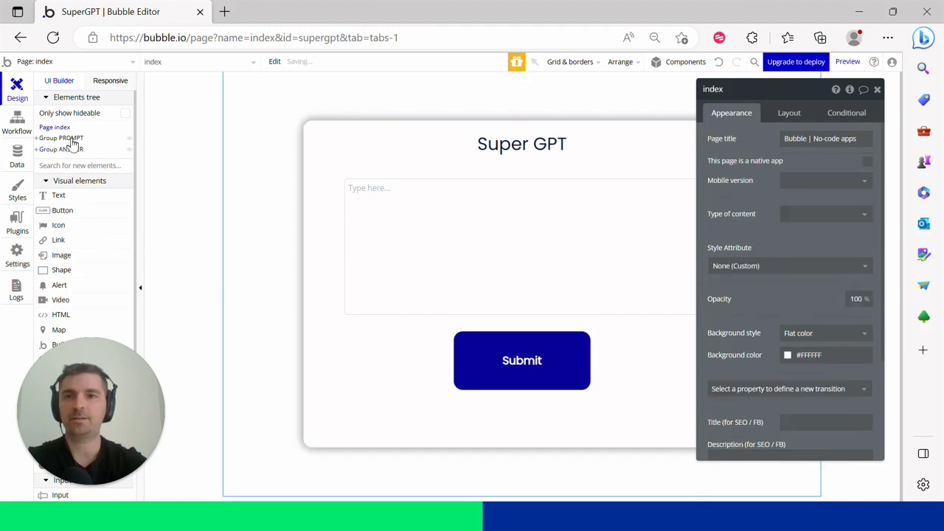
- Hide Group PROMPT in the editor and delete the multiline input from Group ANSWER
click(129, 139)
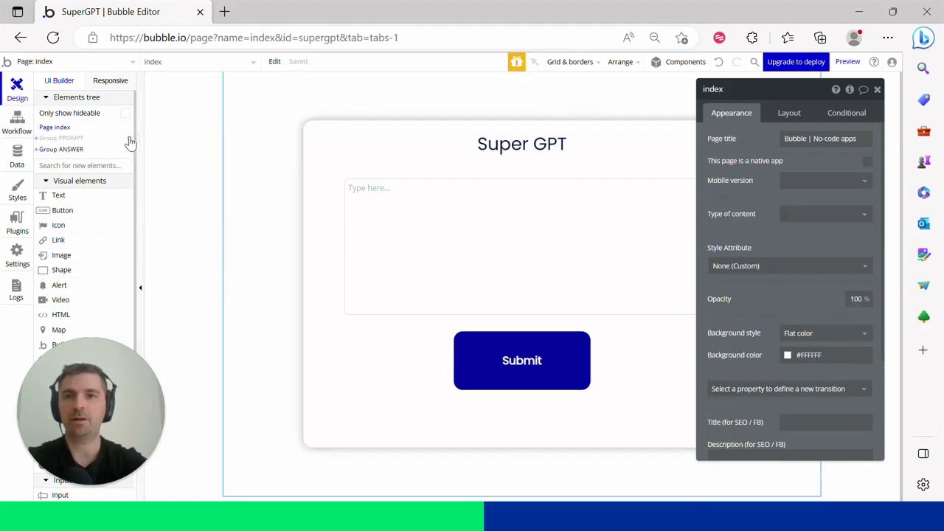
click(580, 191)
key(Delete)
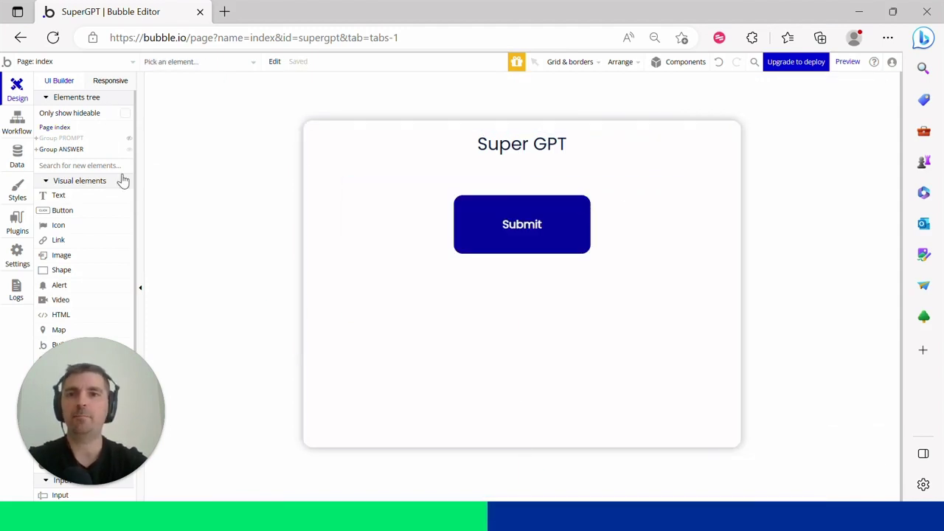
- Draw a text element about 646 px wide between Group ANSWER's title and Submit control, and detach its Body style
click(70, 199)
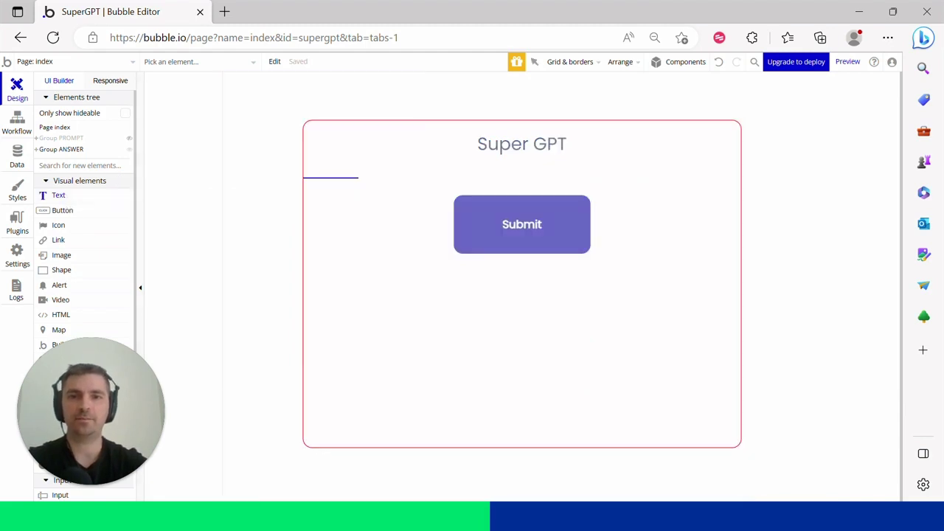
drag(360, 178, 723, 198)
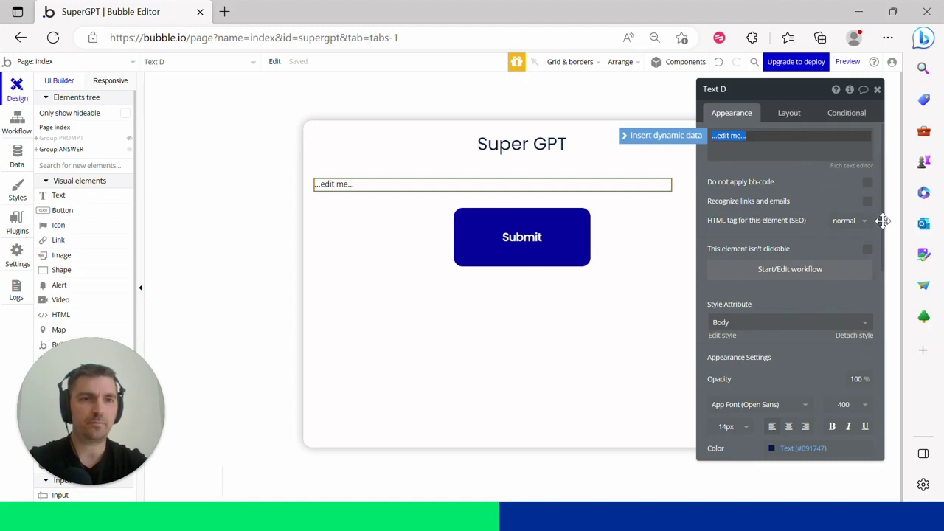
drag(881, 221, 893, 265)
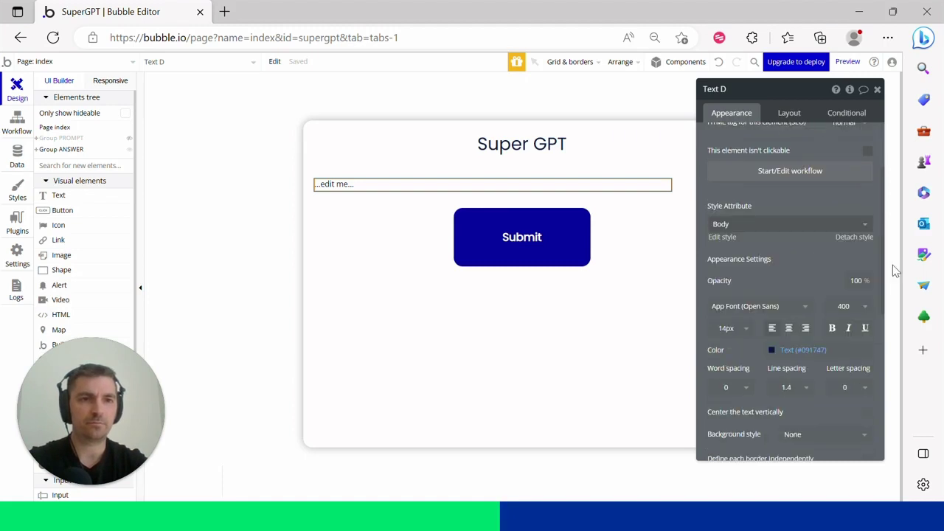
click(857, 242)
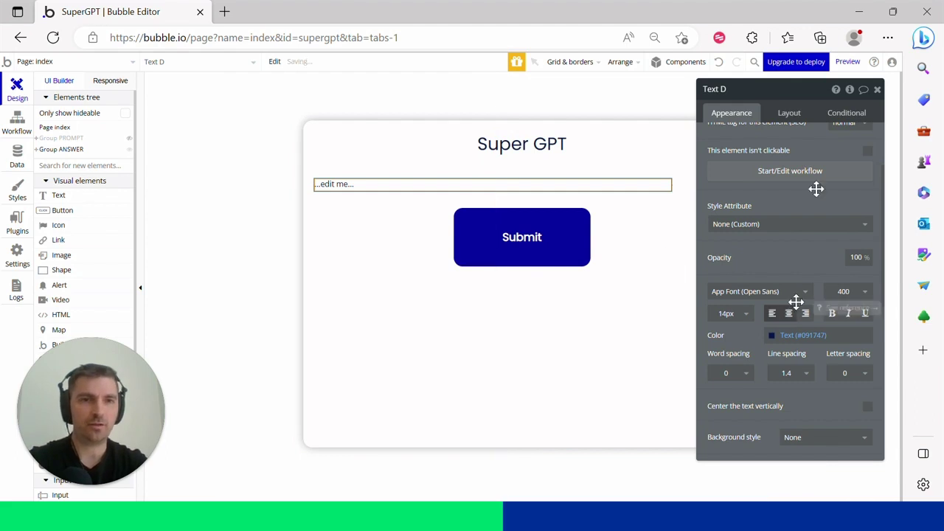
- Center the new text element horizontally in Group ANSWER and set its minimum height to 0 px
click(794, 114)
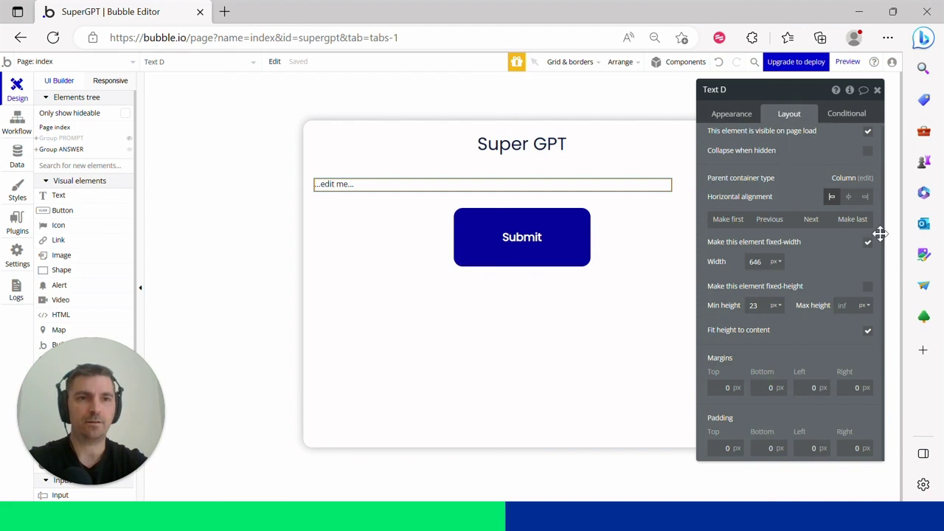
click(848, 197)
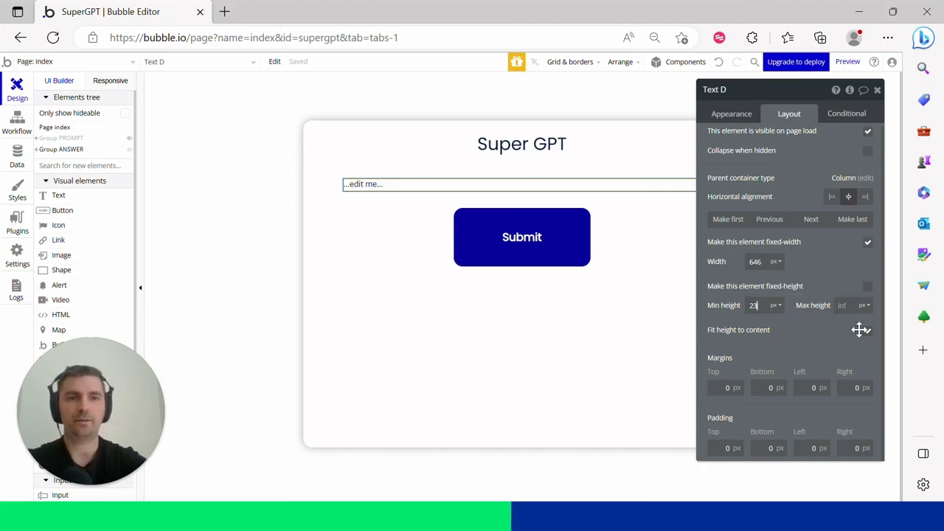
key(BackSpace)
key(BackSpace)
text(0)
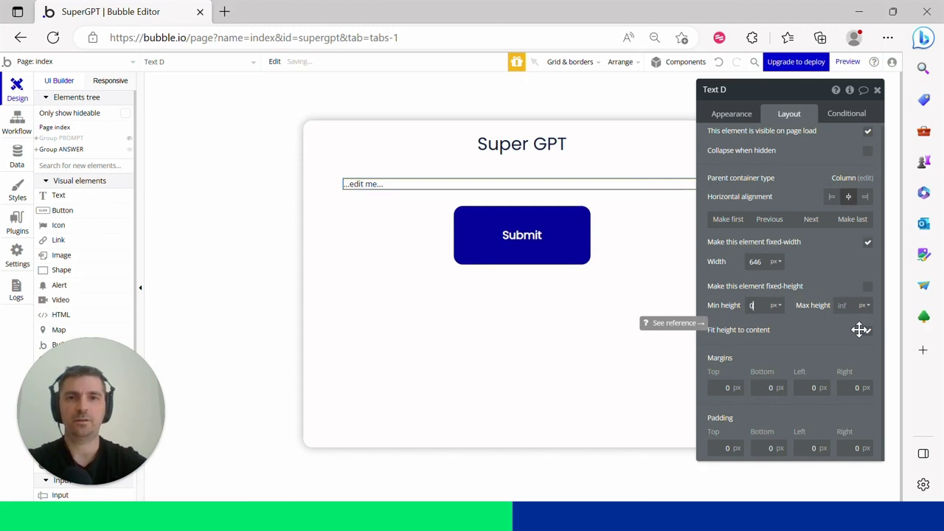
click(733, 113)
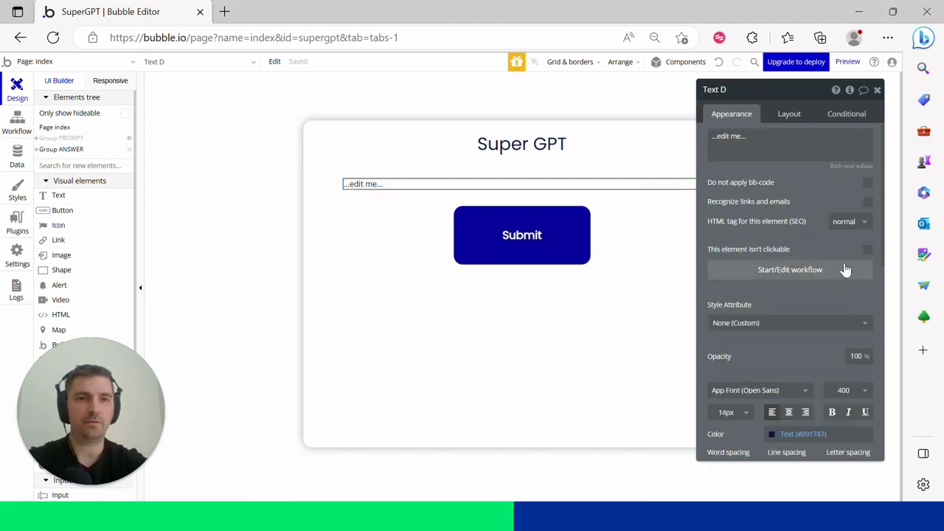
- Set the font of the new text element in Group ANSWER to Poppins
drag(881, 253, 885, 306)
click(738, 279)
text(poppins)
click(727, 297)
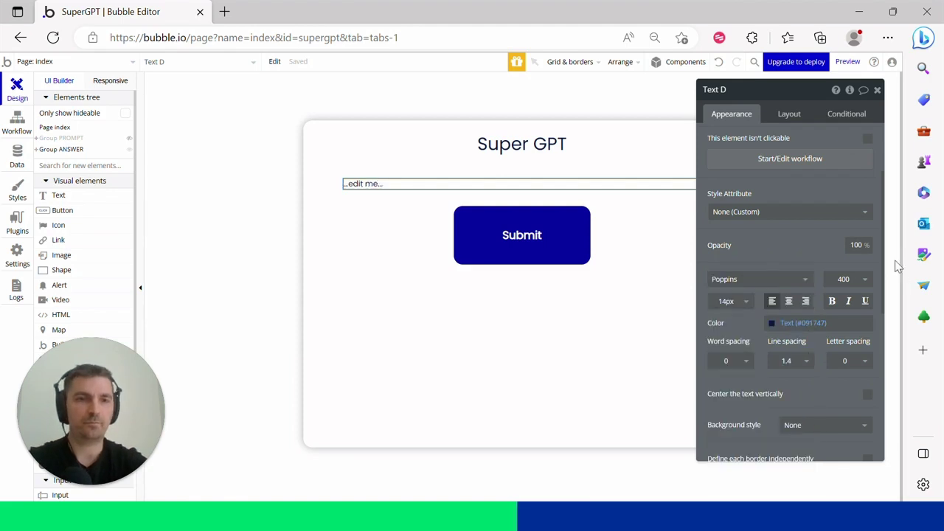
drag(894, 251, 882, 141)
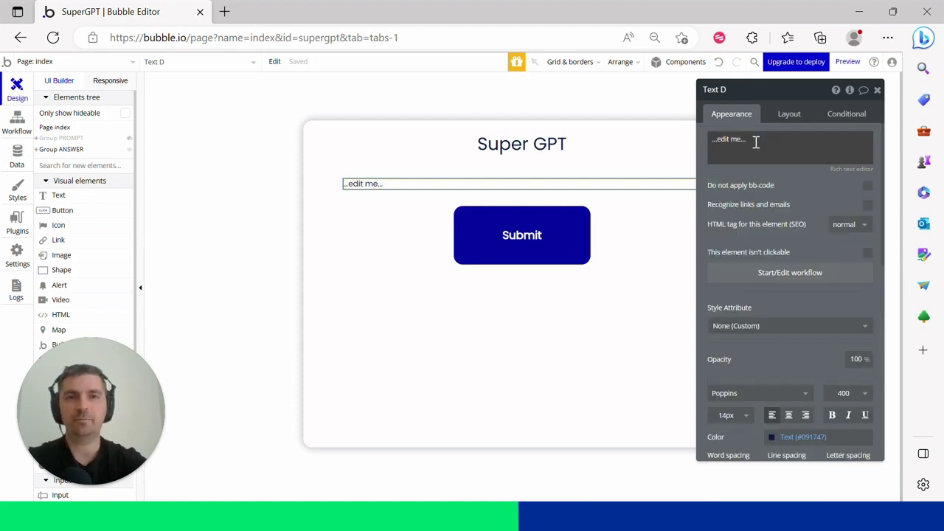
- Set Group ANSWER's type of content to text
click(396, 129)
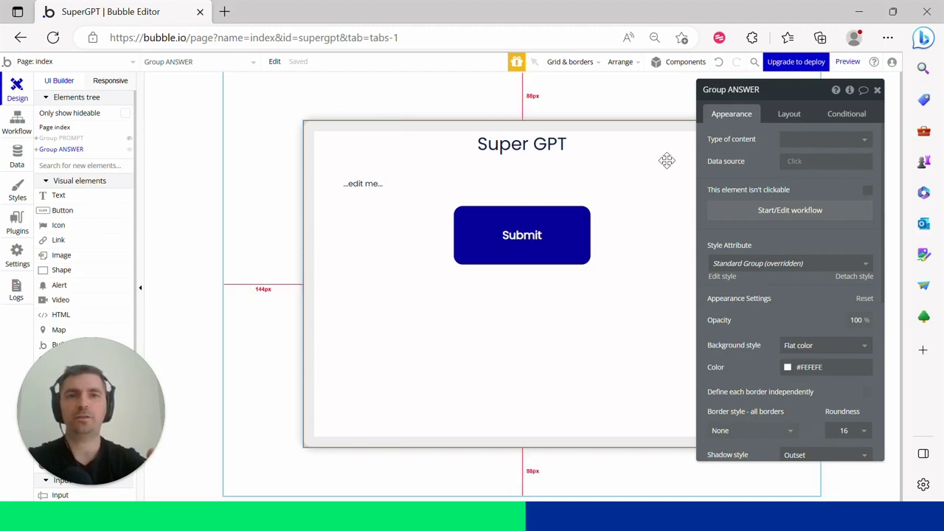
click(846, 145)
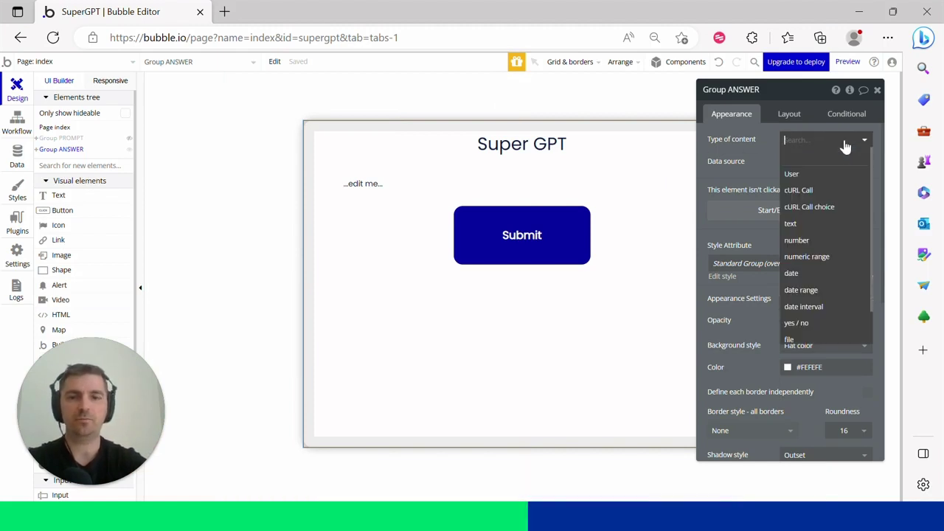
text(text)
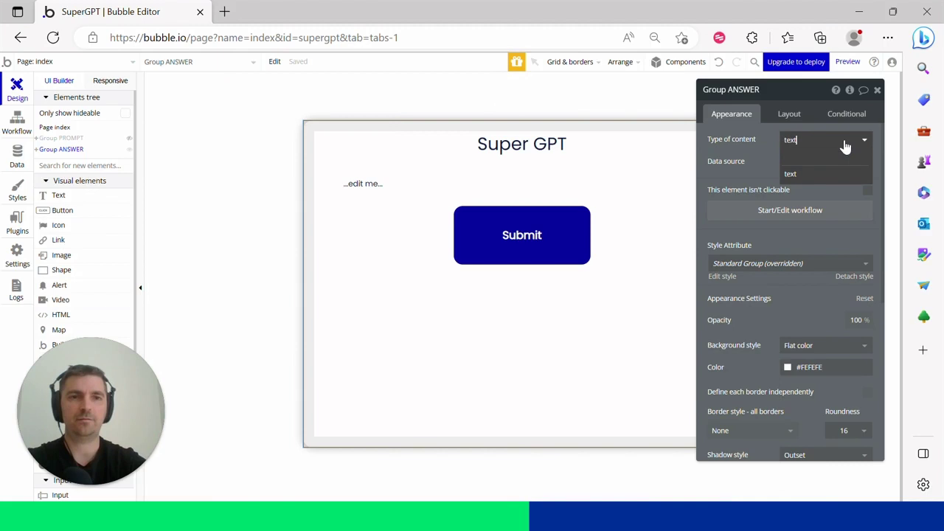
key(BackSpace)
key(BackSpace)
key(BackSpace)
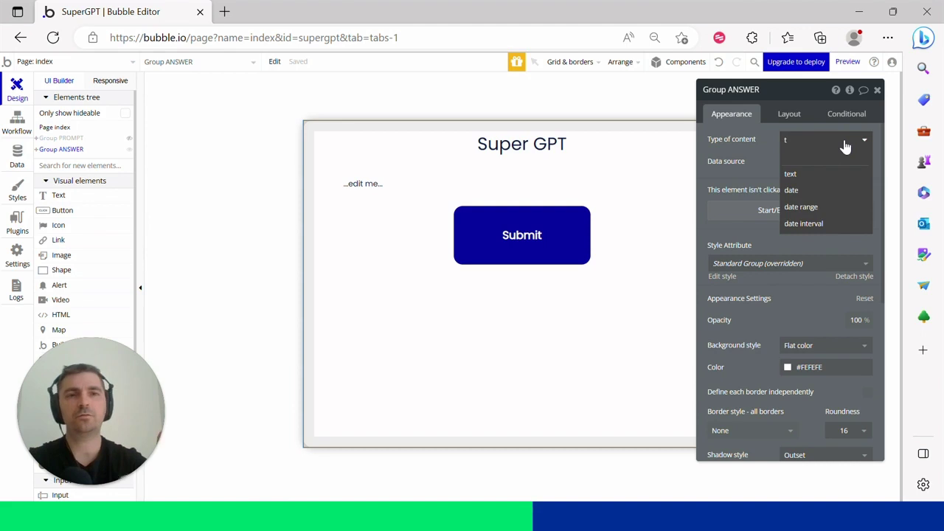
text(ex)
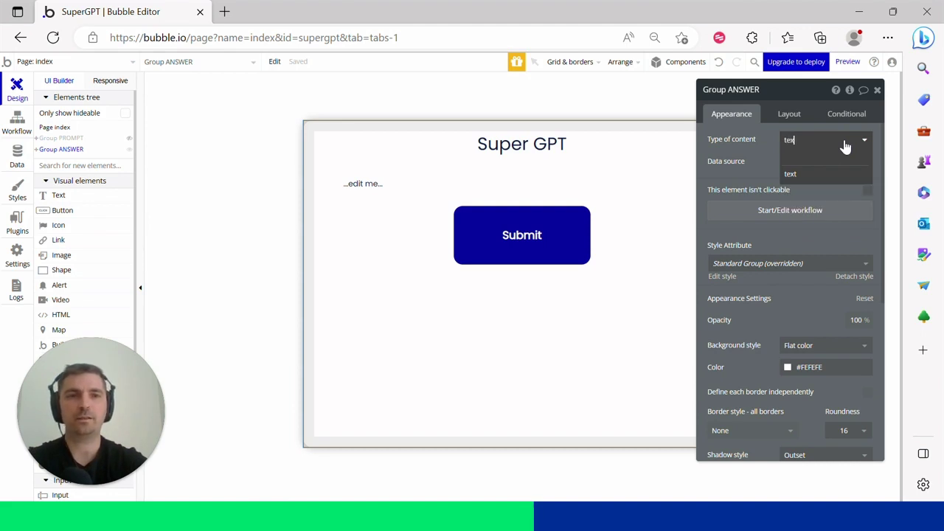
text(t)
click(795, 174)
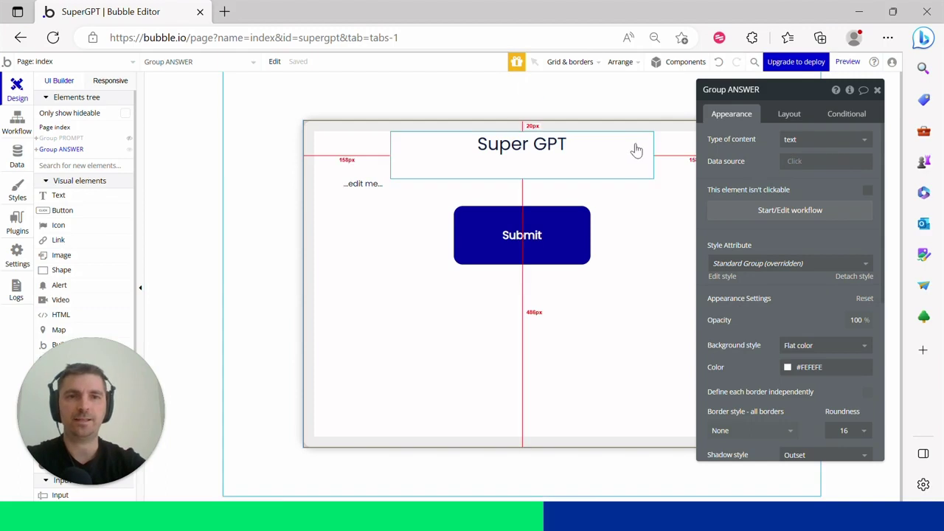
- Replace the placeholder in Group ANSWER's text element with the dynamic value Parent group's text
click(362, 184)
click(767, 140)
key(ctrl+a)
key(BackSpace)
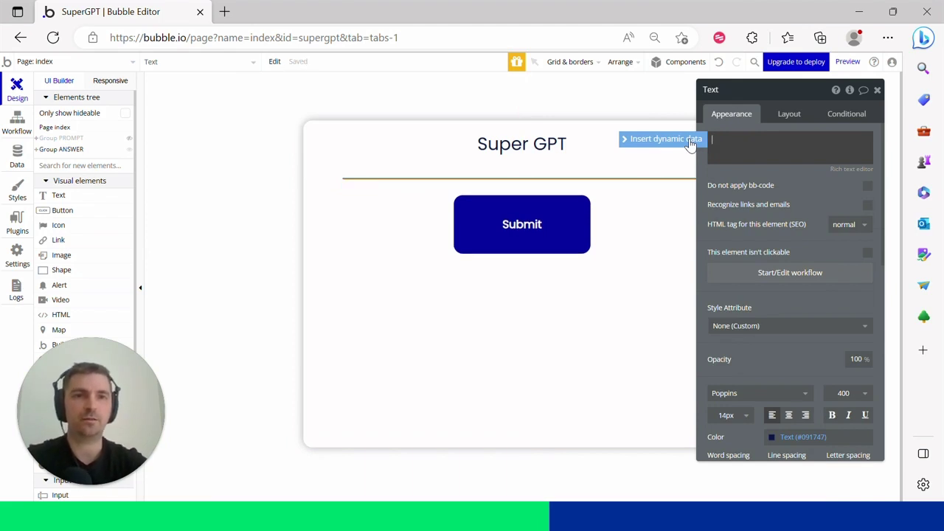
click(686, 140)
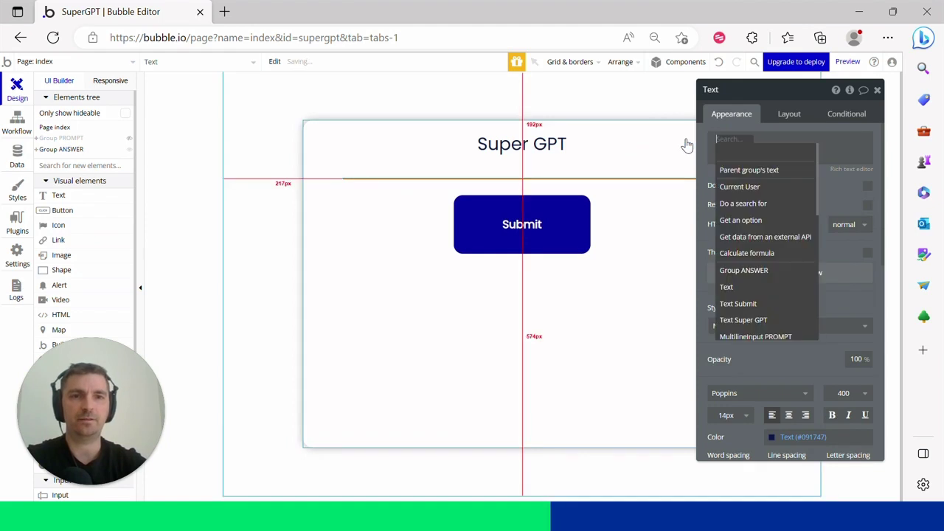
click(758, 171)
- Change the Submit label in Group ANSWER to "Ask Me Again"
click(533, 236)
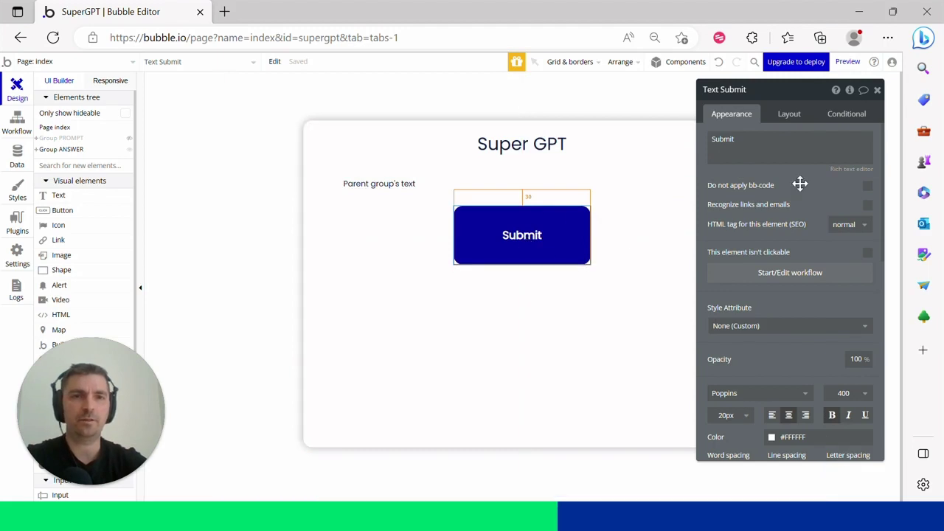
click(738, 138)
key(ctrl+a)
key(BackSpace)
text(Ask Me Again)
click(569, 98)
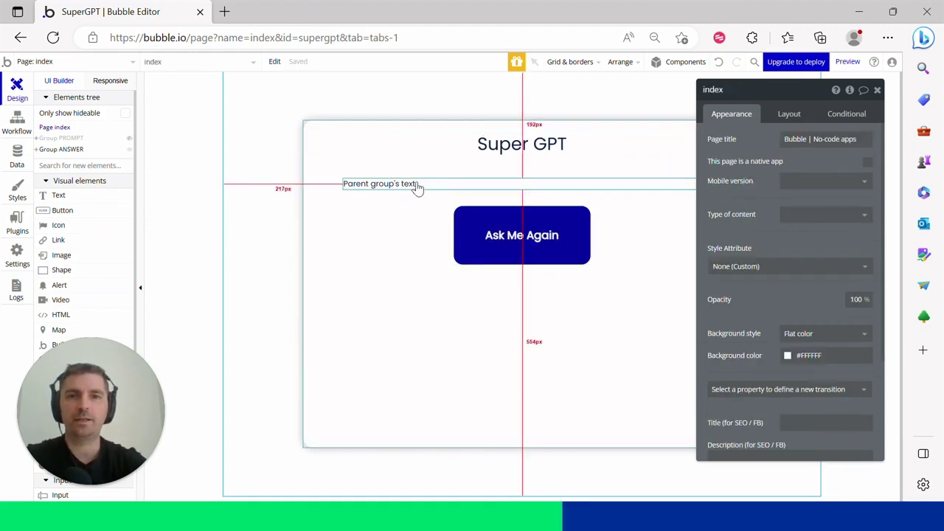
- Open the workflow of Group PROMPT's Submit element and add an action after the API call that hides Group PROMPT
click(68, 139)
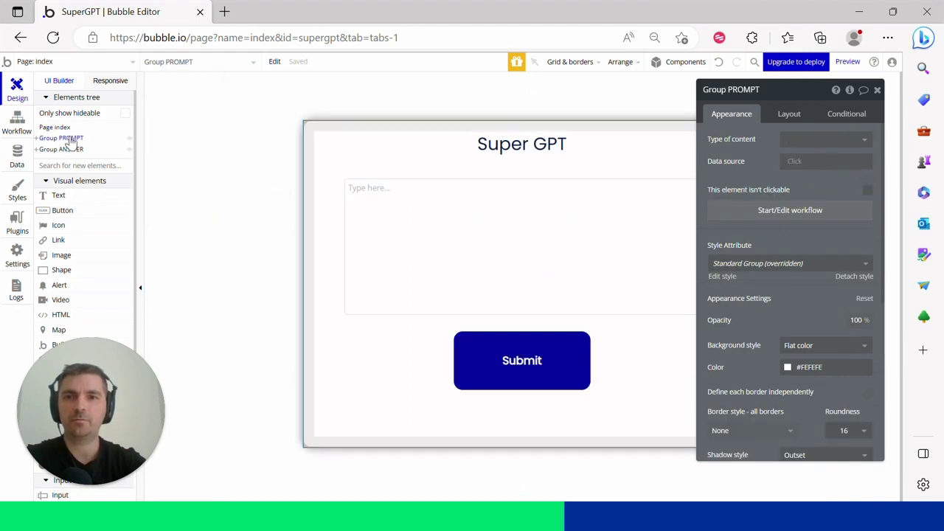
right_click(503, 364)
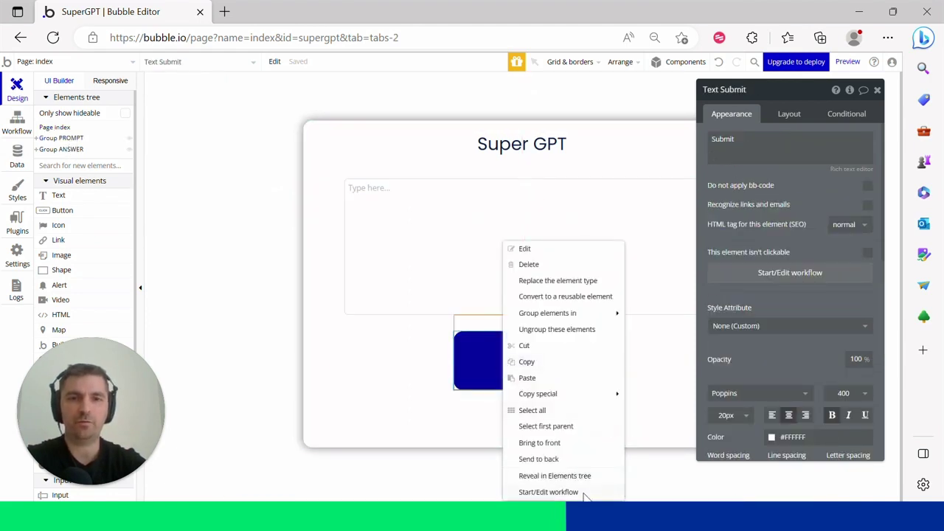
click(588, 491)
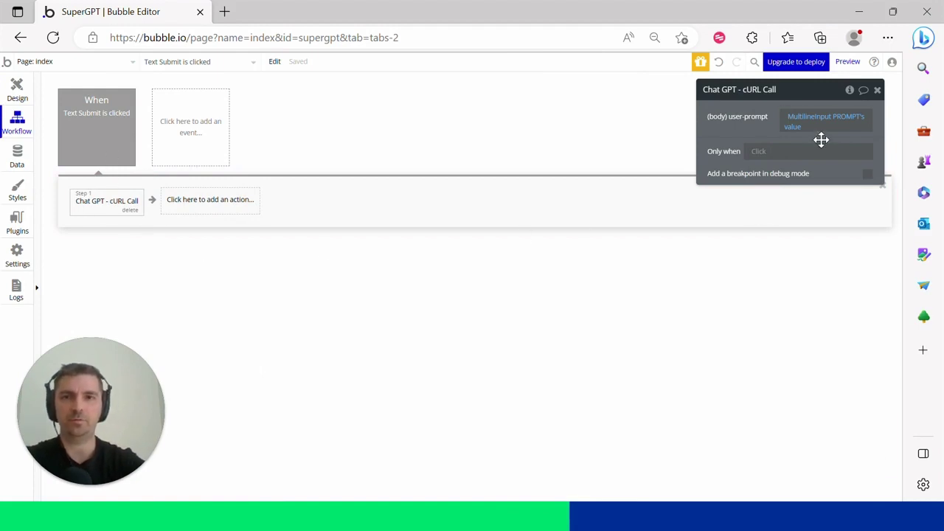
click(211, 206)
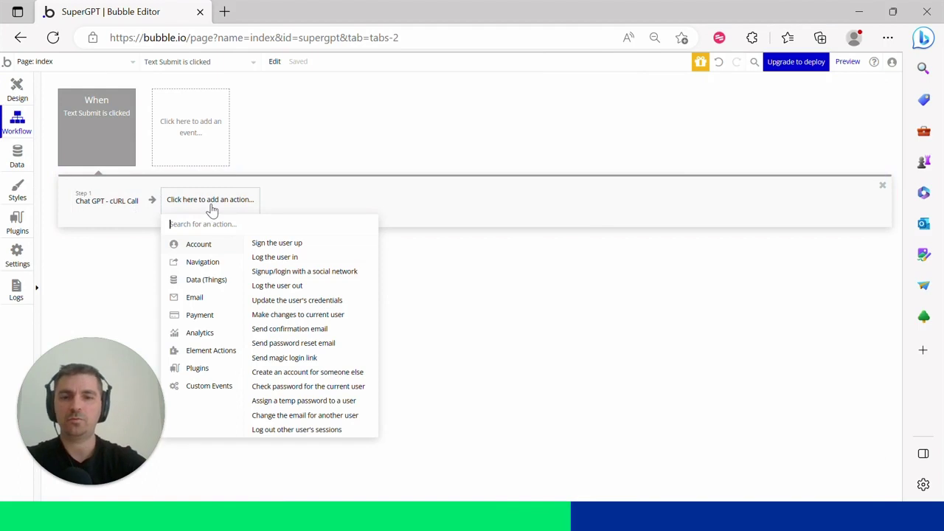
text(hide)
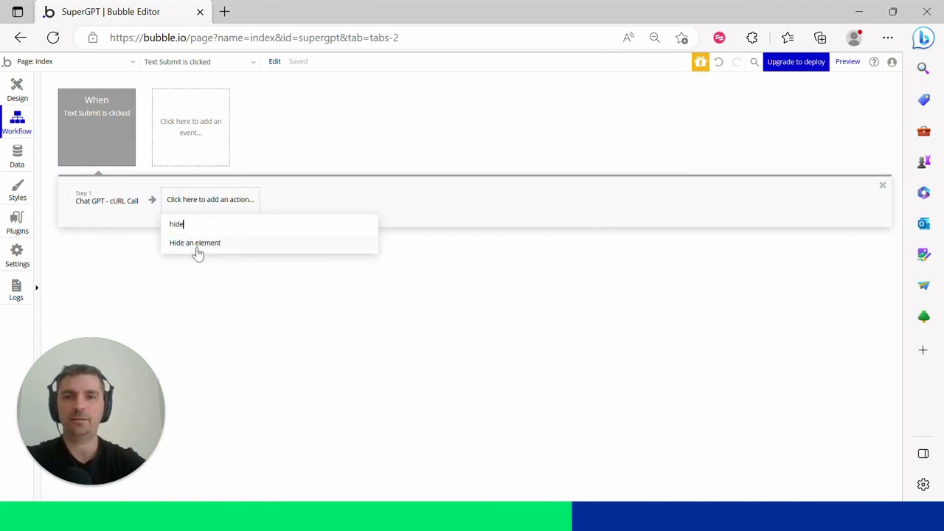
click(196, 245)
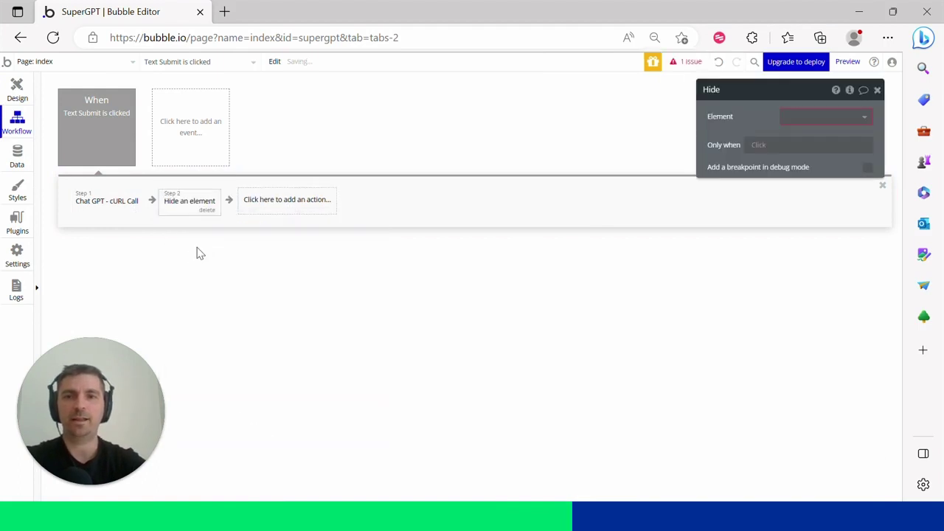
click(816, 119)
click(833, 152)
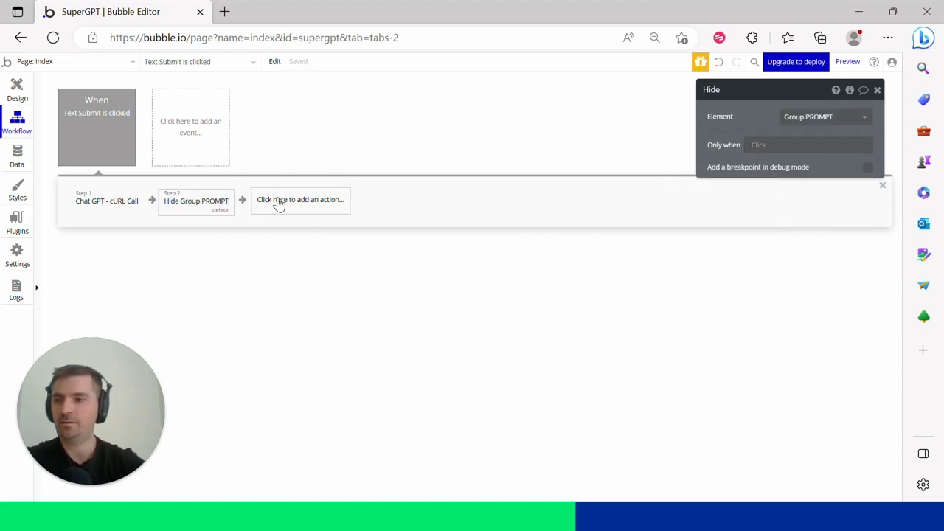
- Add a Show an element action for Group ANSWER as step 3 of the workflow
click(305, 203)
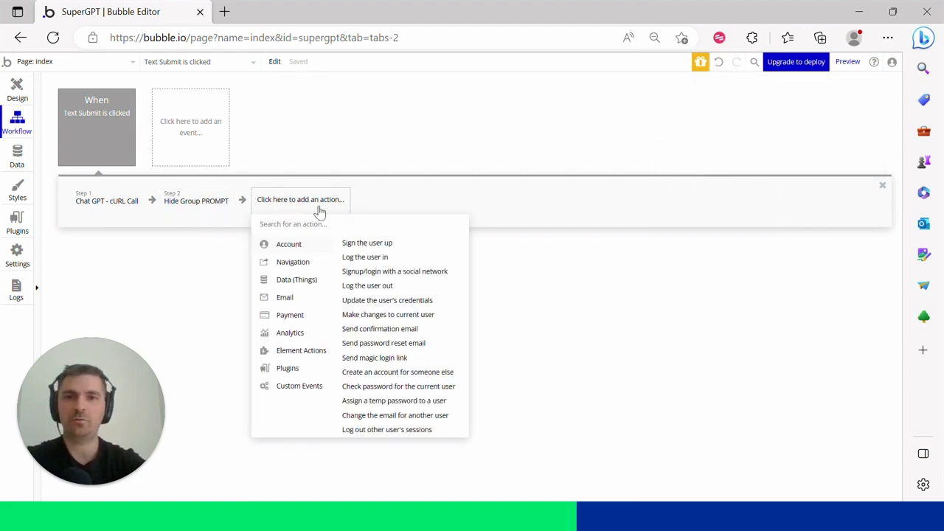
text(show)
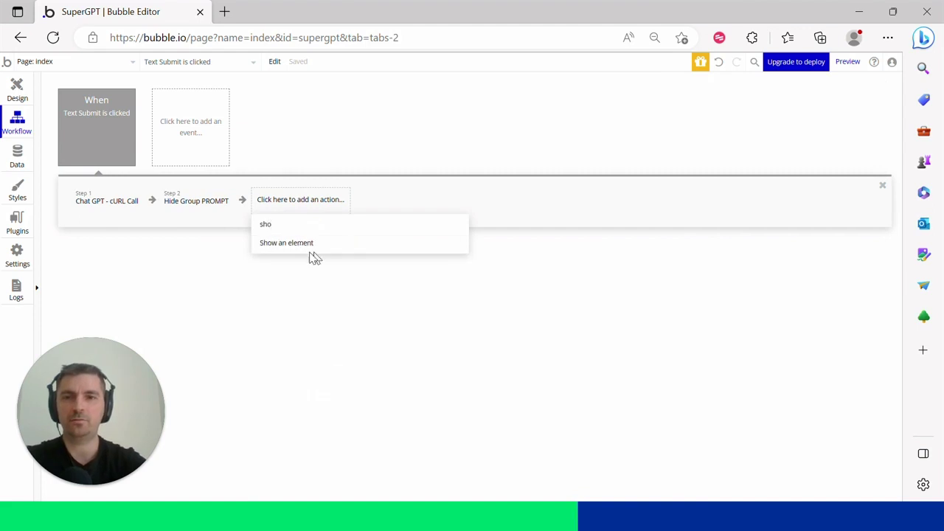
click(301, 245)
click(836, 118)
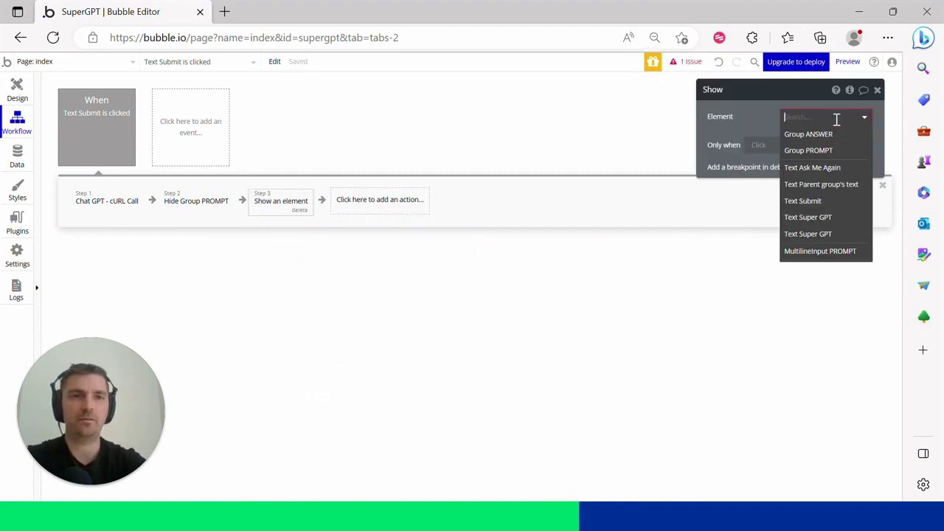
click(821, 137)
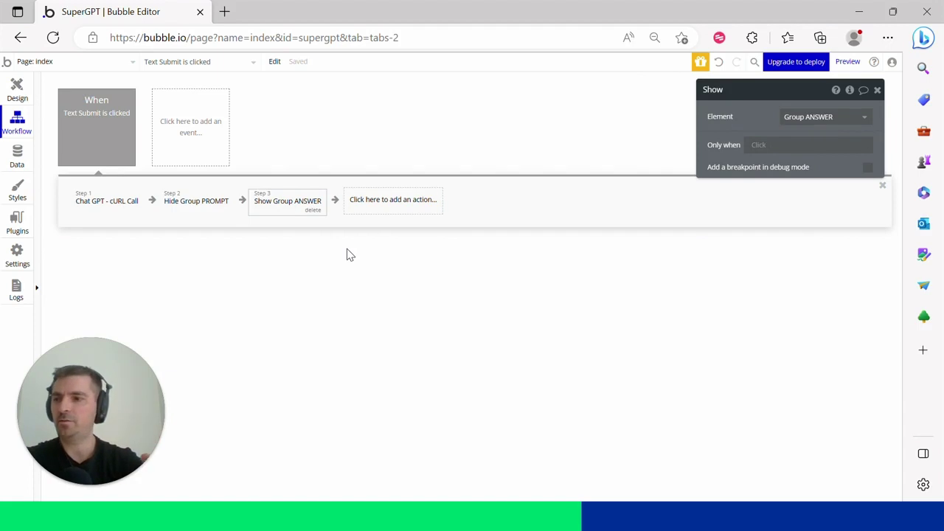
- Add a Display data in a group/popup action as step 4, with Group ANSWER as its element
click(396, 204)
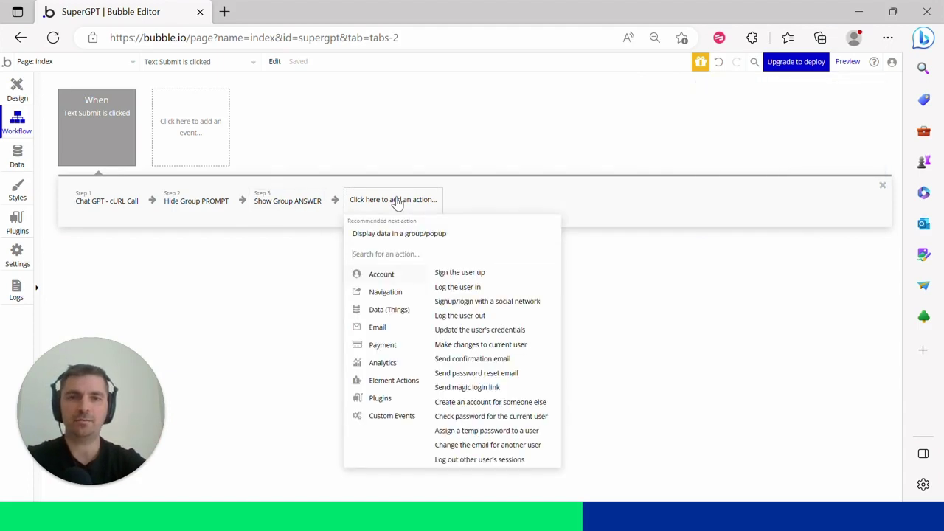
text(disp)
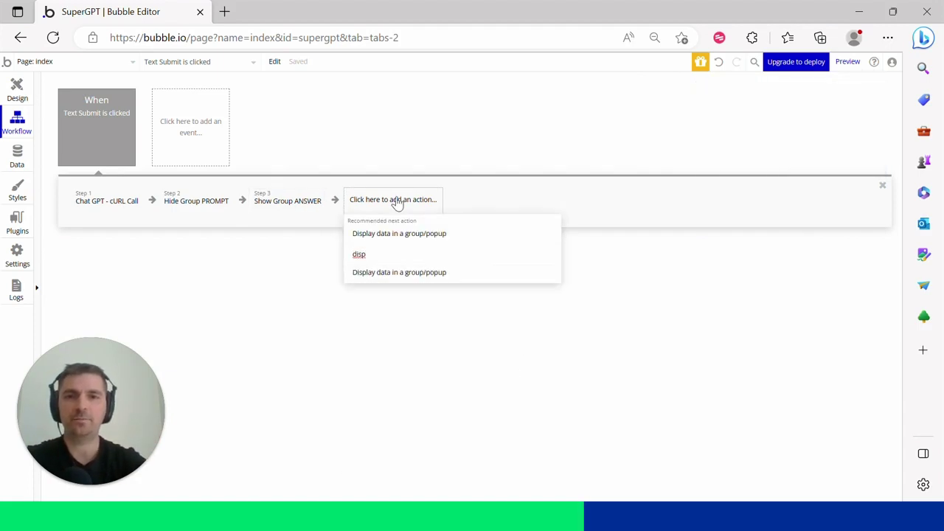
click(389, 276)
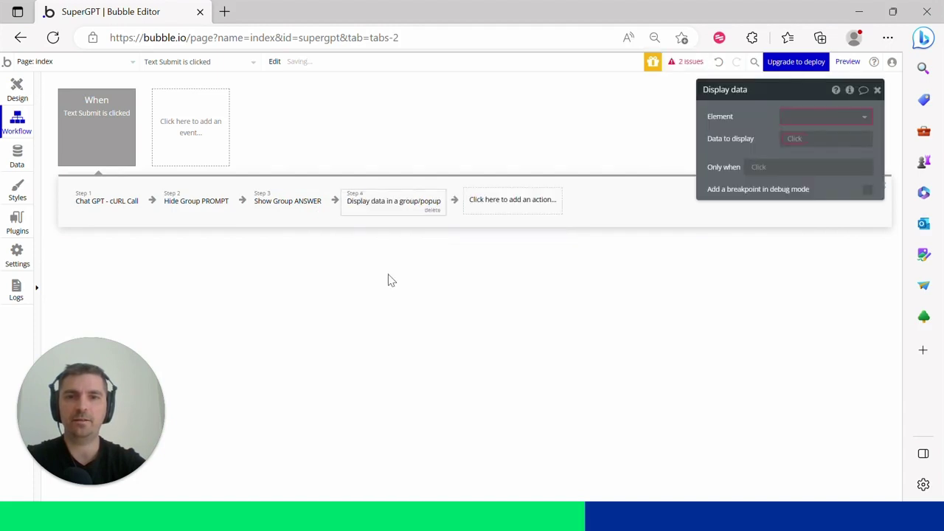
click(816, 116)
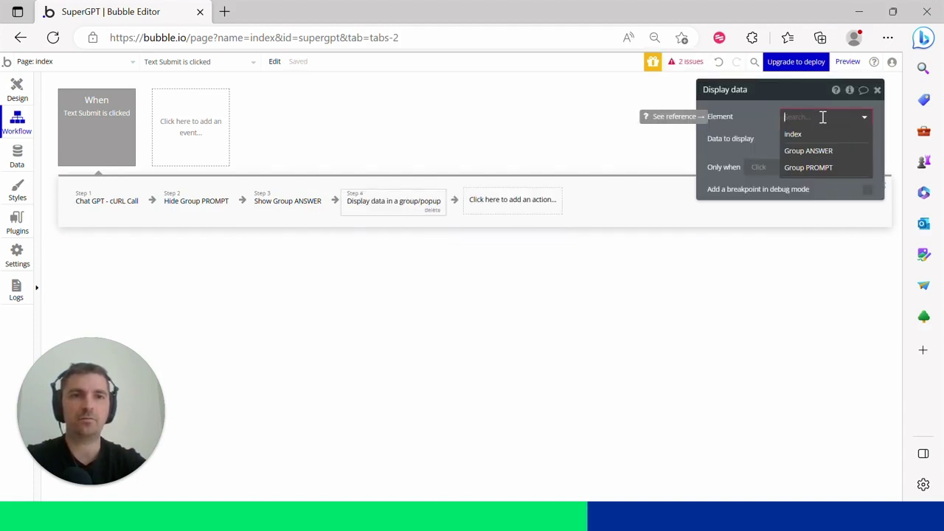
click(829, 152)
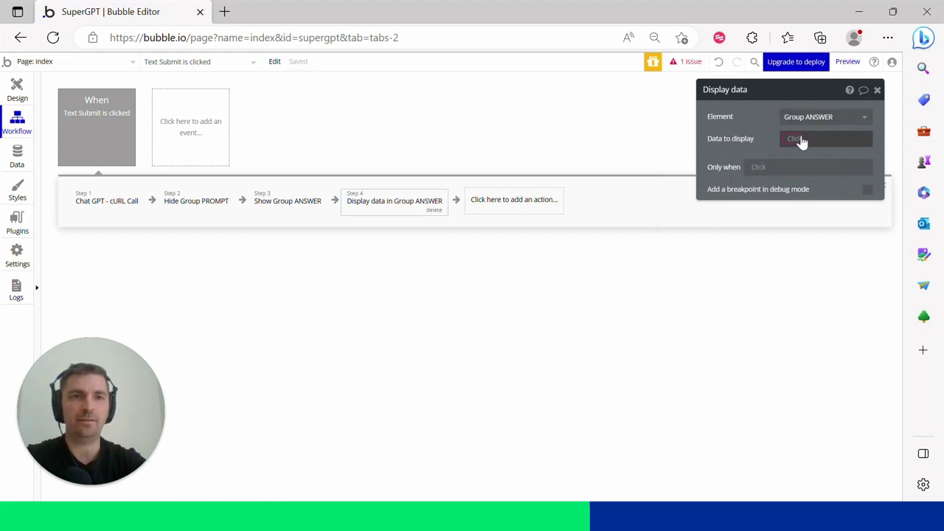
- Set the data to display to Result of step 1 (Chat GPT - cURL Call)'s choices:first item's message content, and return to the page design
click(802, 140)
text(chat)
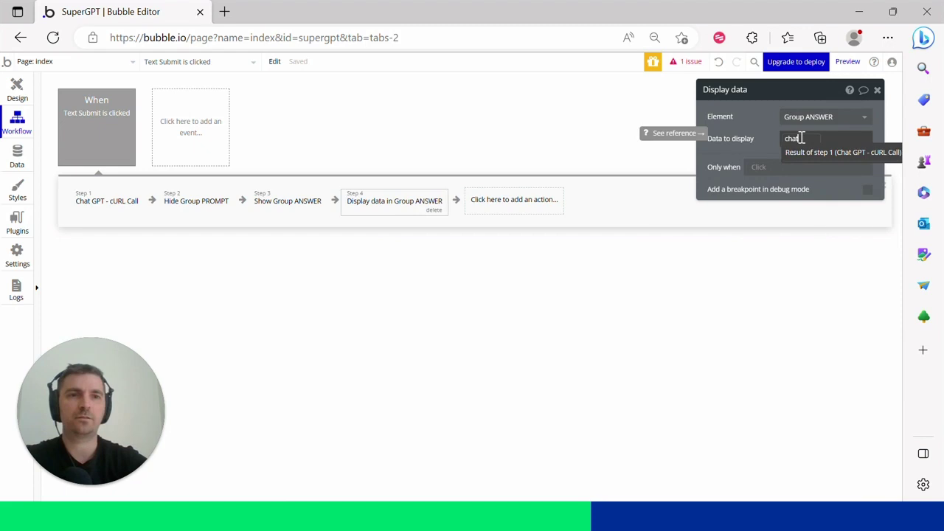
click(803, 153)
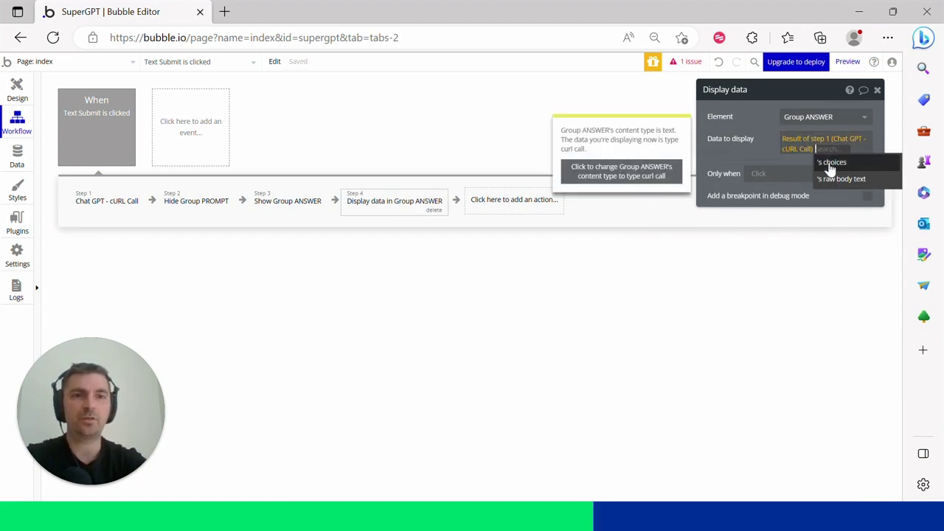
click(831, 162)
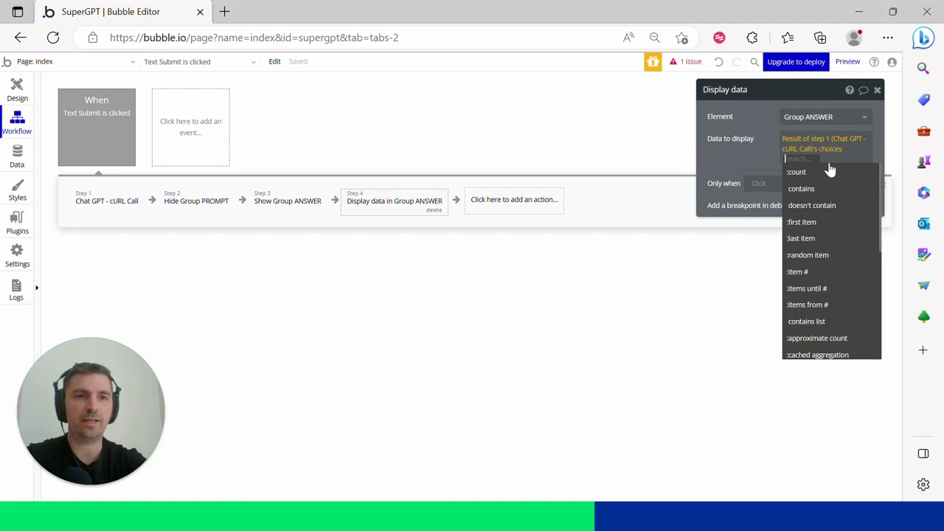
click(811, 223)
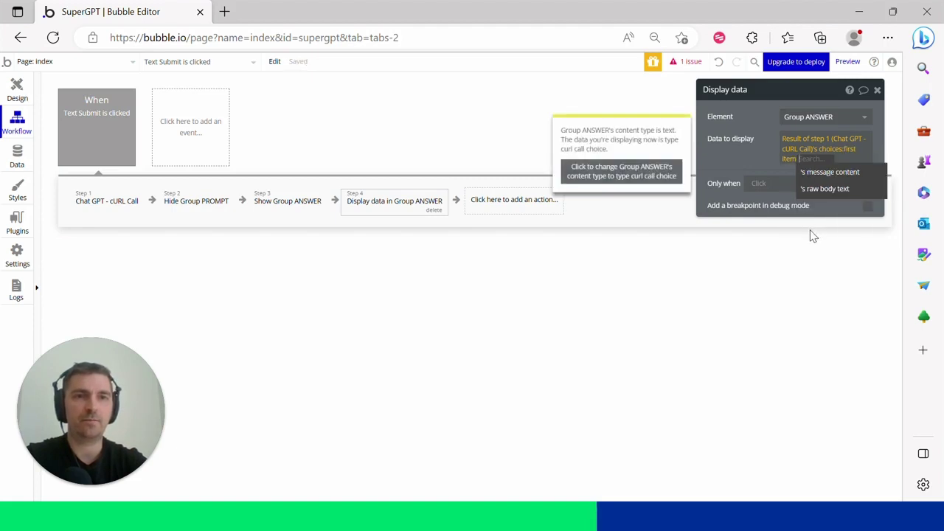
click(831, 172)
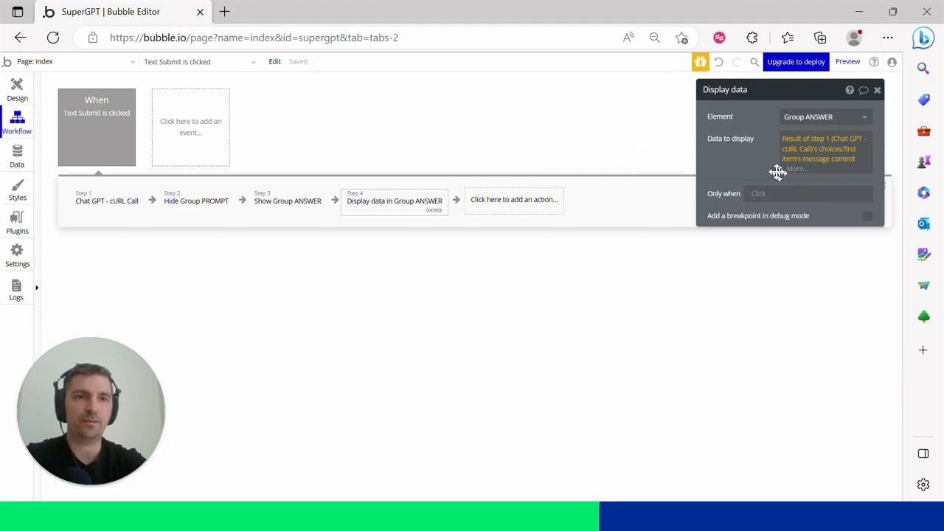
click(439, 90)
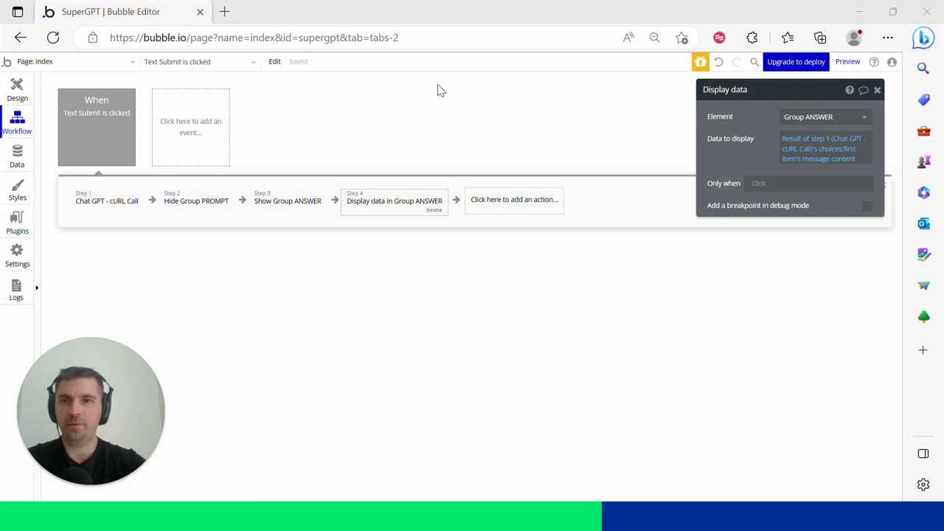
click(16, 87)
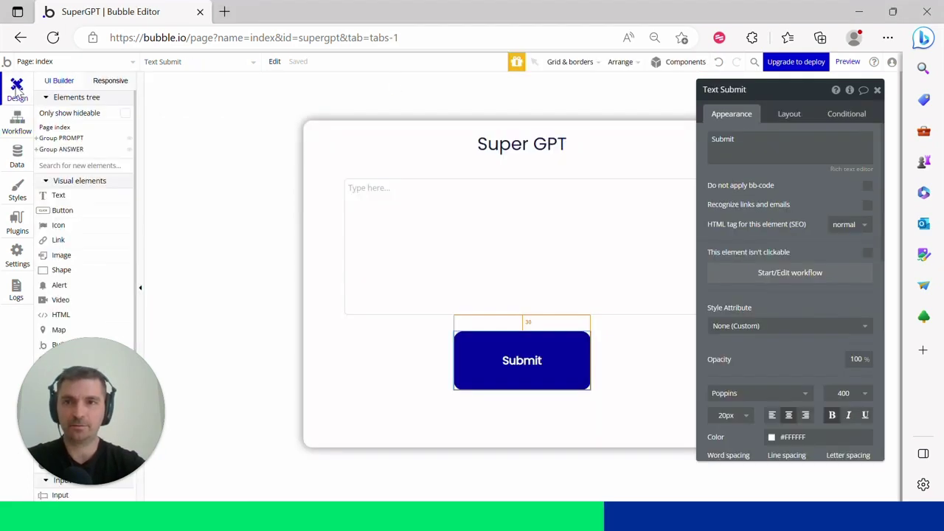
- Make Group ANSWER not visible on page load, leaving Group PROMPT's layout settings as they are
click(878, 91)
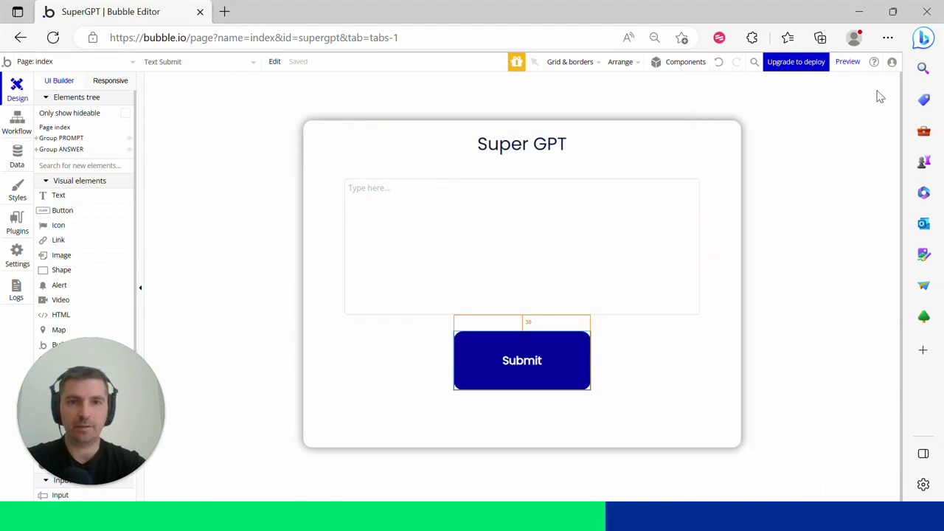
click(76, 140)
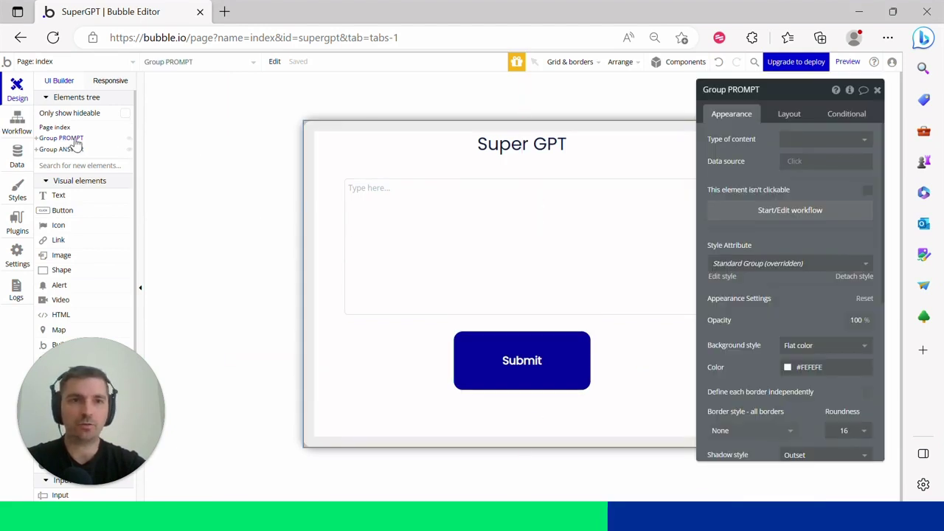
click(789, 114)
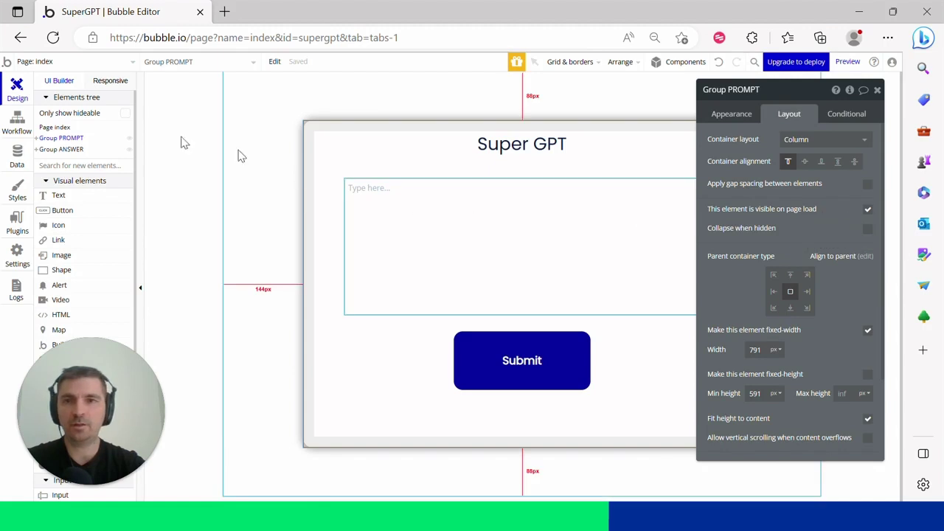
click(71, 150)
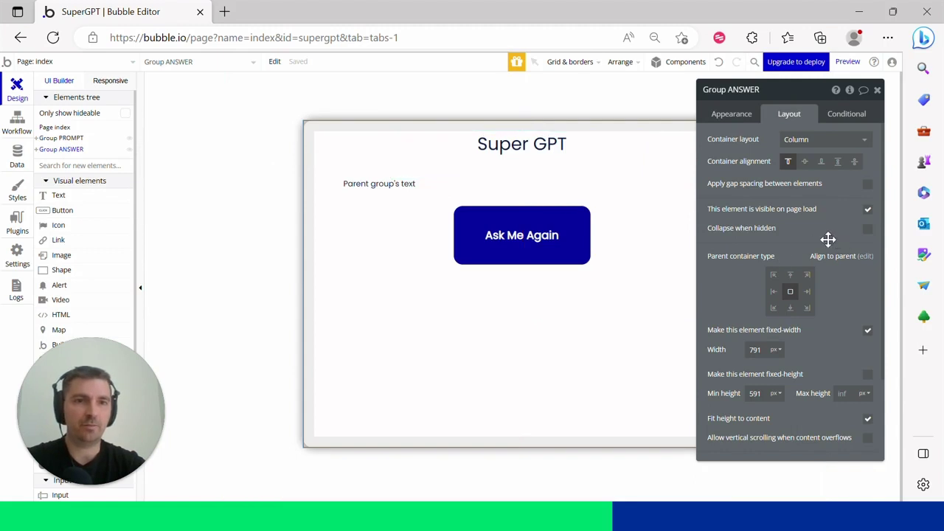
click(868, 211)
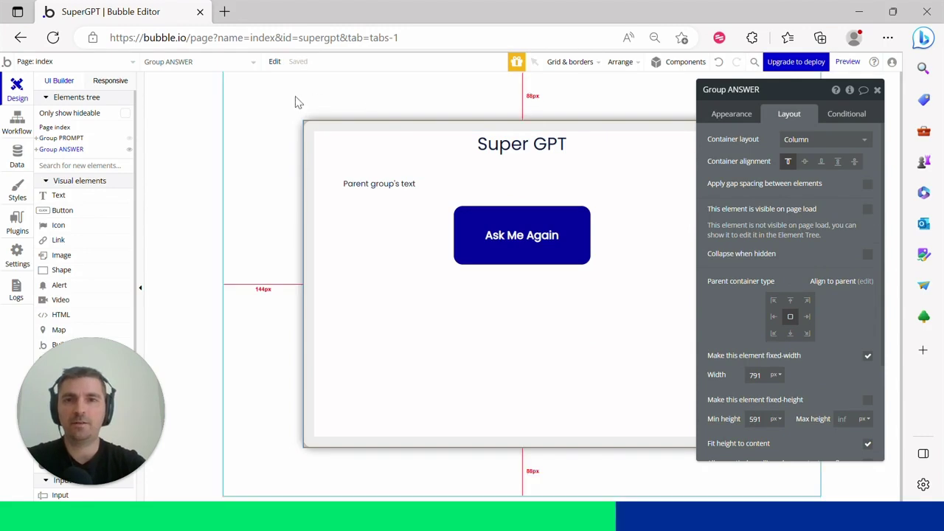
click(190, 143)
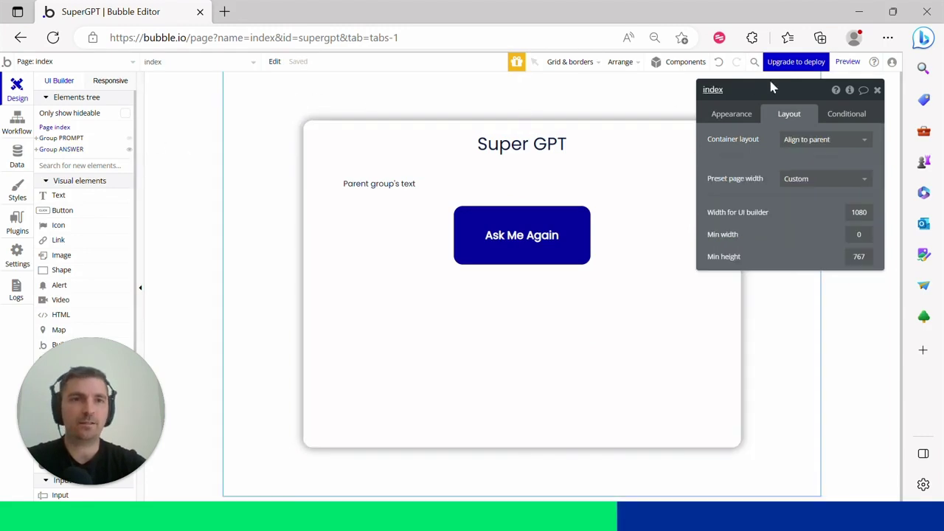
- Preview the app and reload it at the shortened address supergpt.bubbleapps.io/version-test
click(852, 62)
click(424, 37)
drag(399, 37, 312, 37)
key(BackSpace)
key(Return)
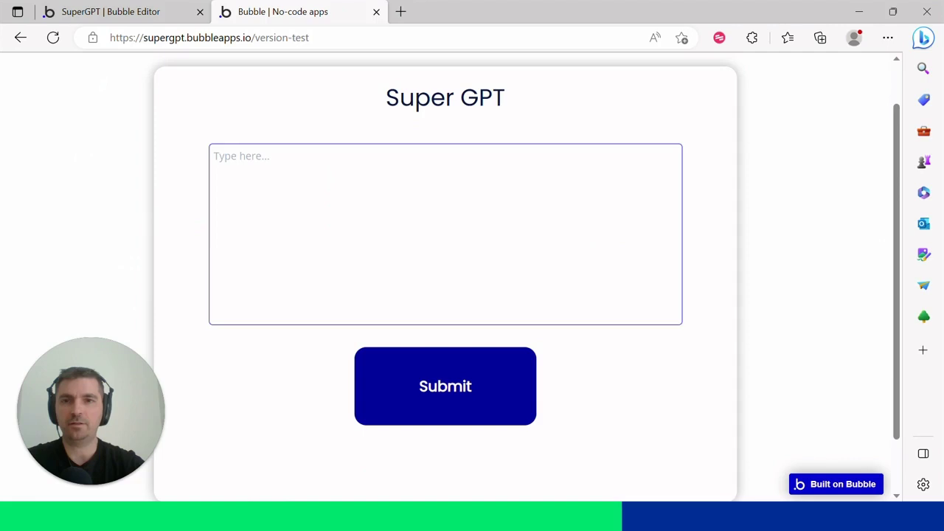
- Enter the prompt "Tell me one sentence about ChatGPT" in the preview and submit it
text(T)
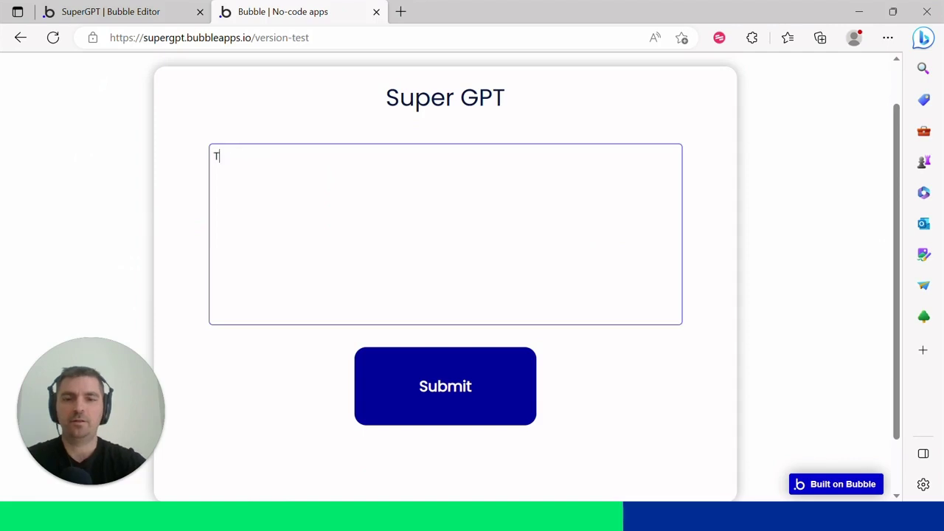
text(ell me one)
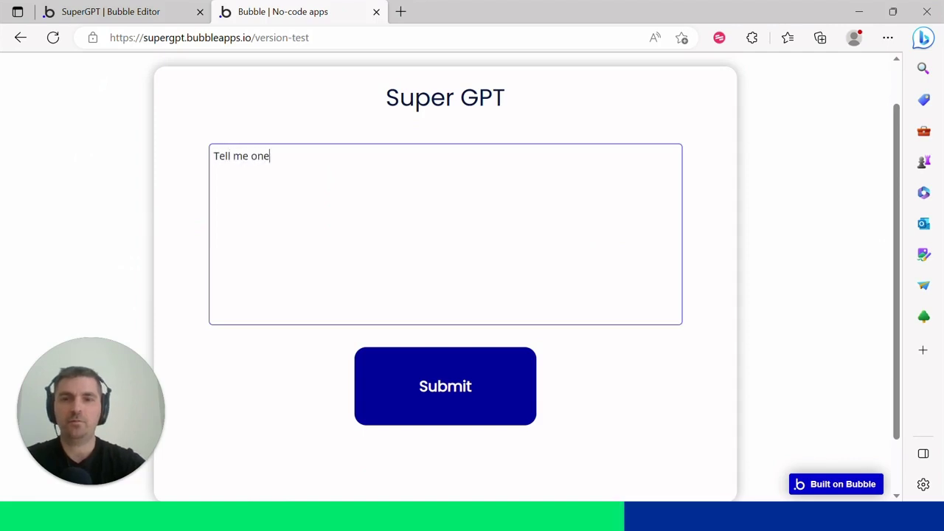
text( sentenc)
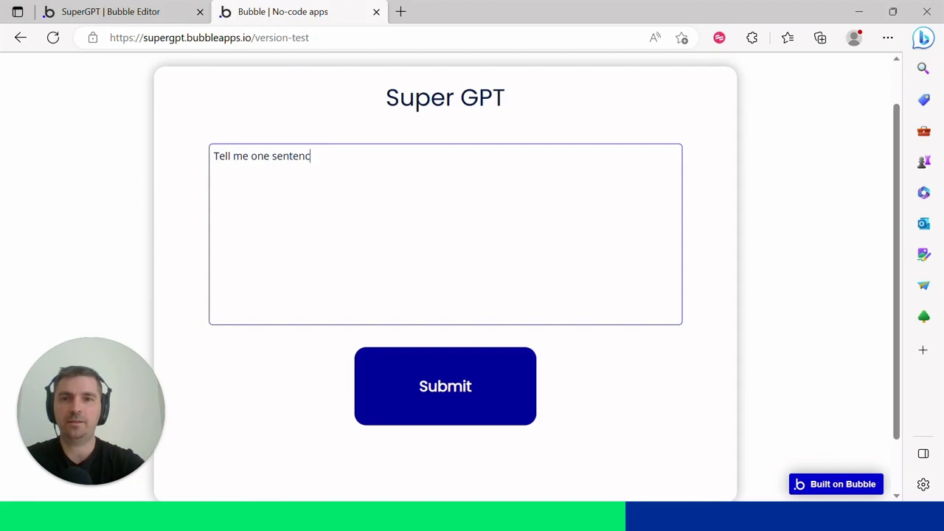
text(e about ChatGPT)
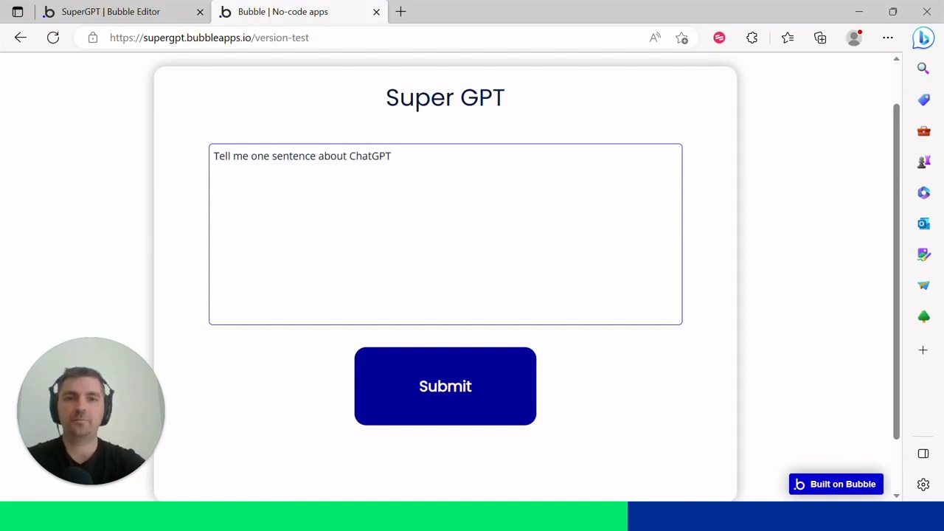
click(448, 376)
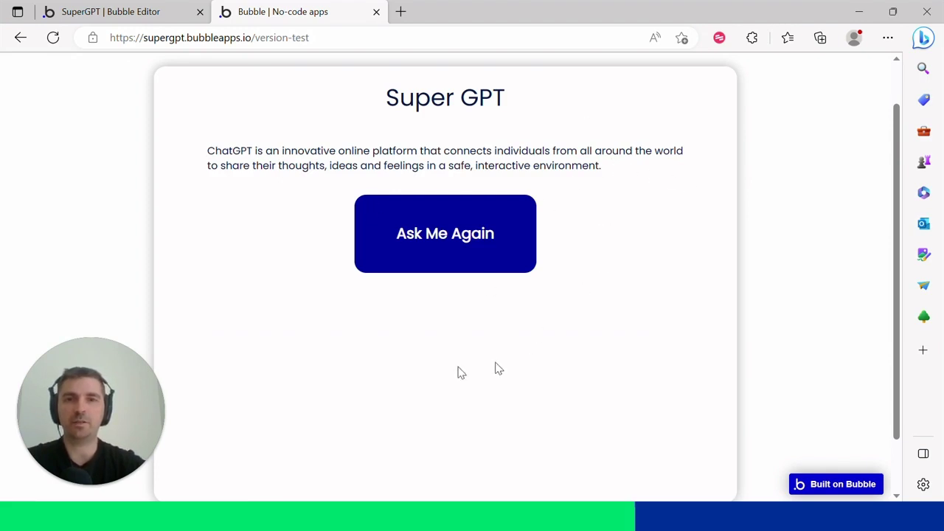
- Try the Ask Me Again element below the answer in the preview
double_click(441, 232)
triple_click(441, 231)
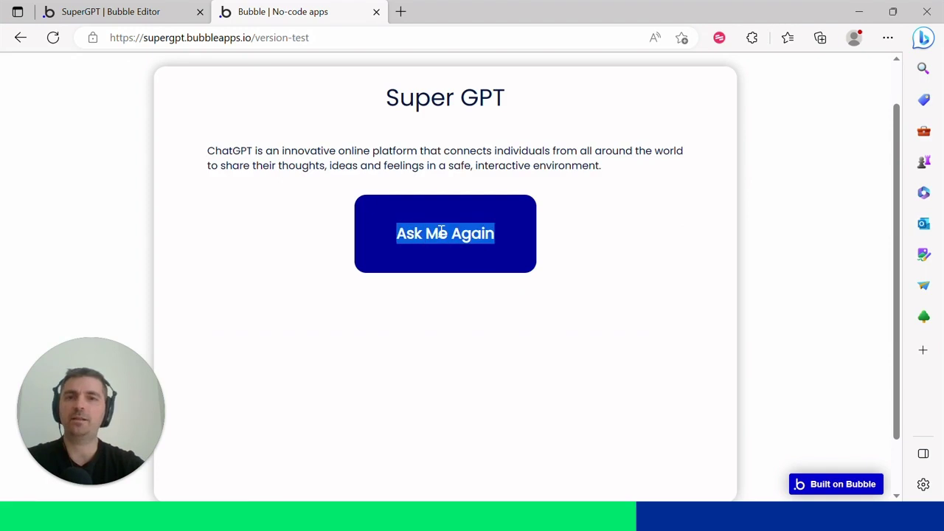
click(583, 239)
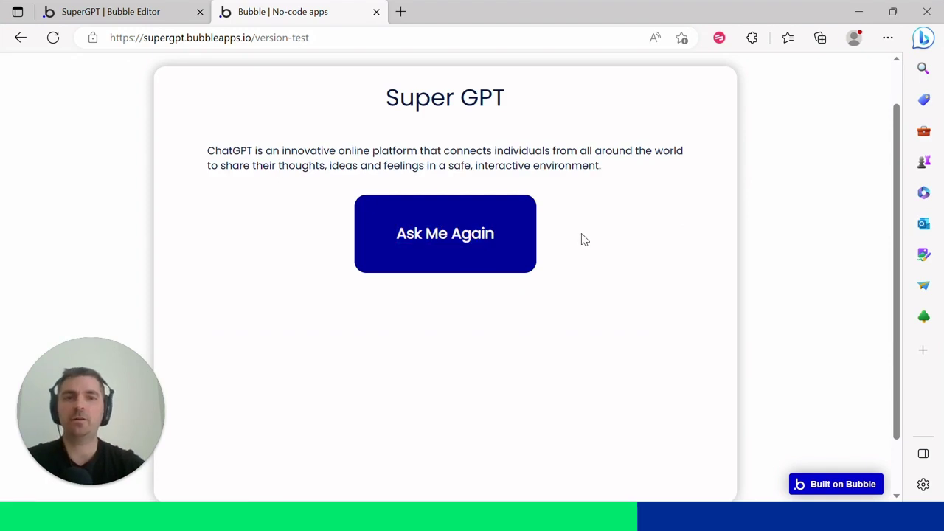
- Switch back to the Bubble editor and start a workflow for Group ANSWER's Ask Me Again element
click(159, 16)
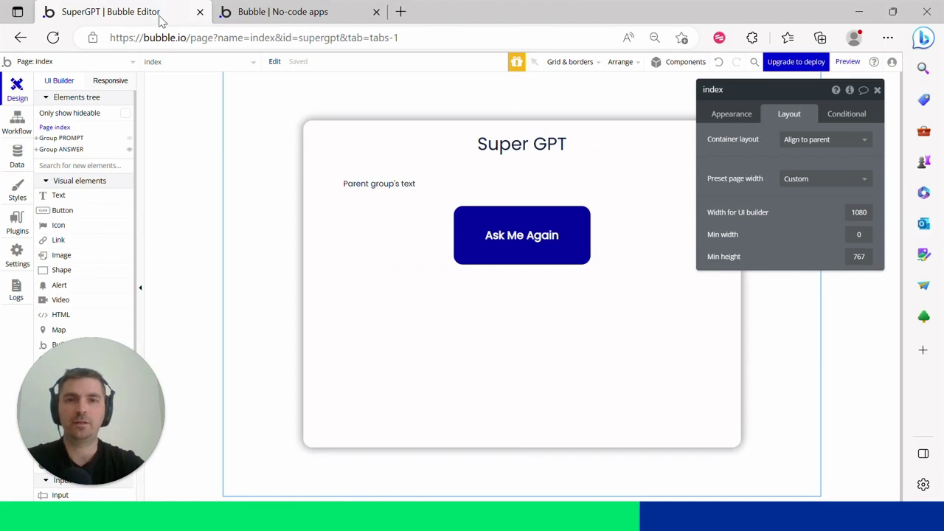
click(534, 225)
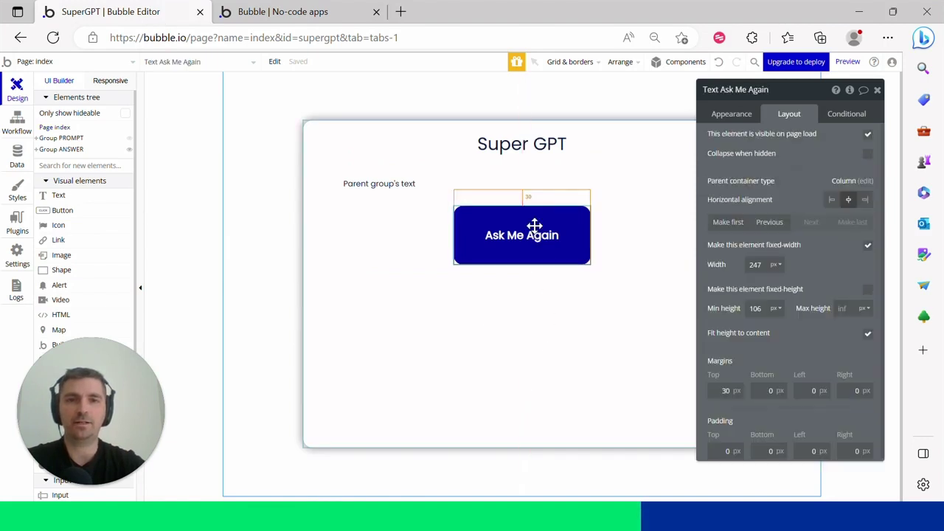
right_click(536, 229)
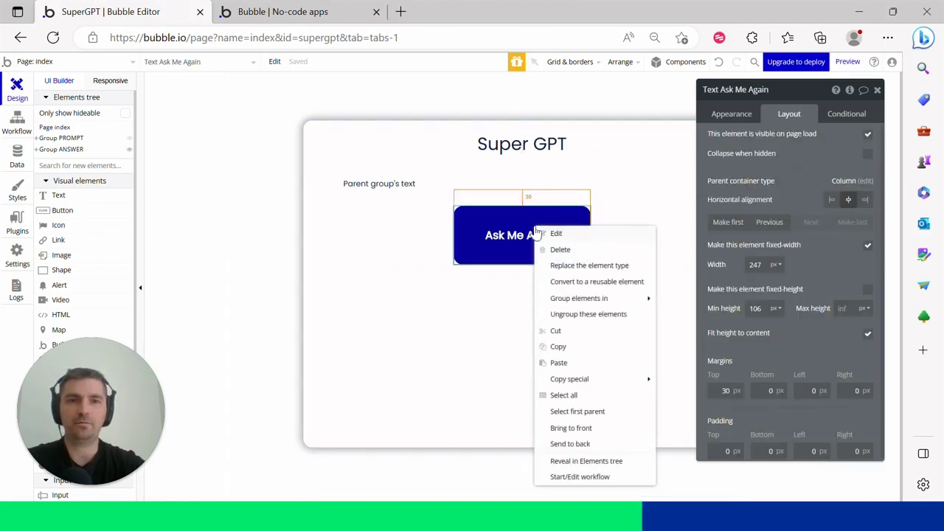
click(580, 477)
mouse_move(109, 151)
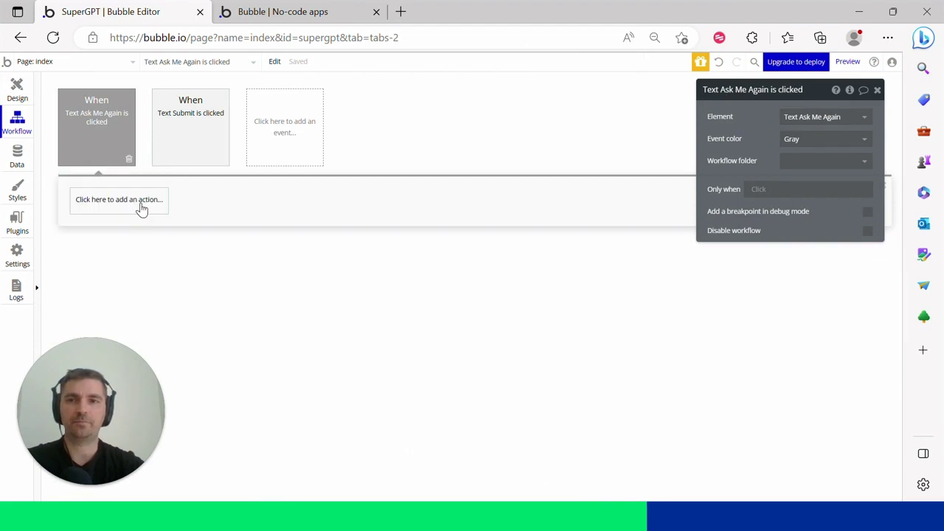
- Add a Hide an element action for Group ANSWER as step 1 of the Ask Me Again workflow
click(132, 207)
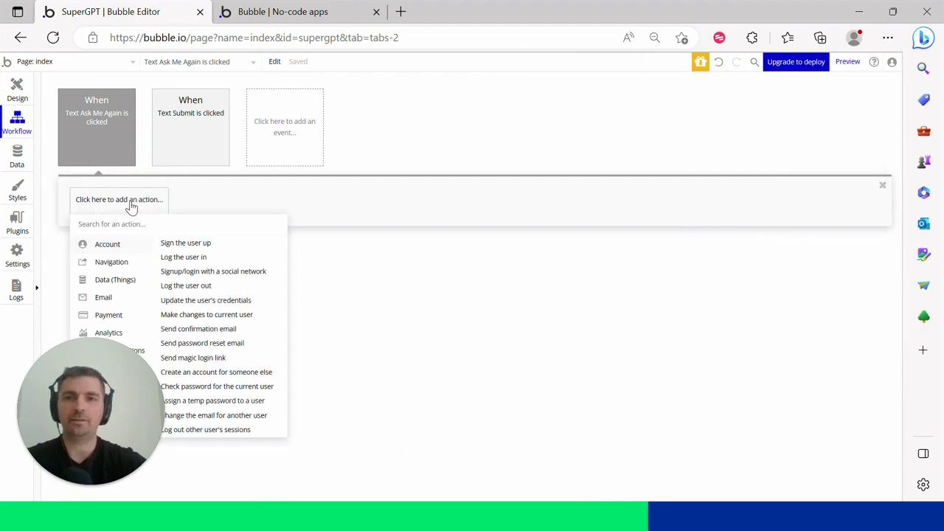
text(hide)
click(95, 242)
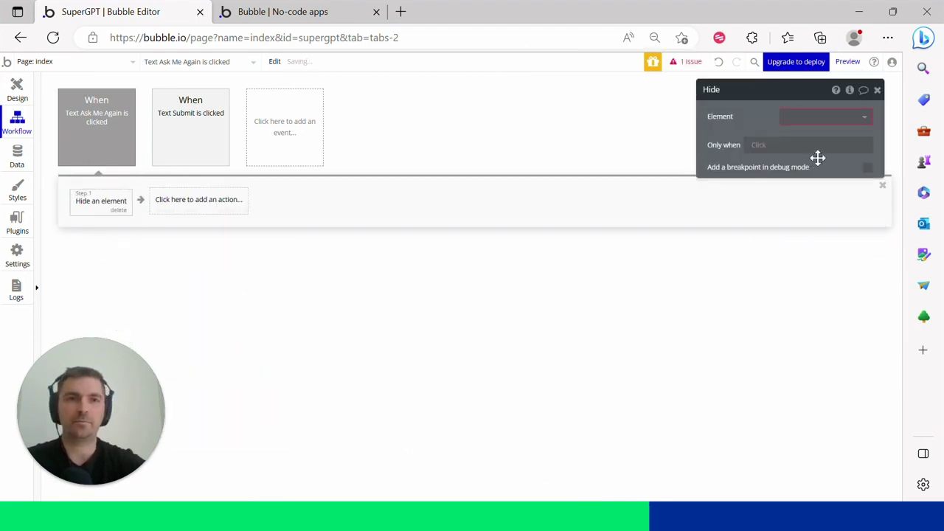
click(823, 118)
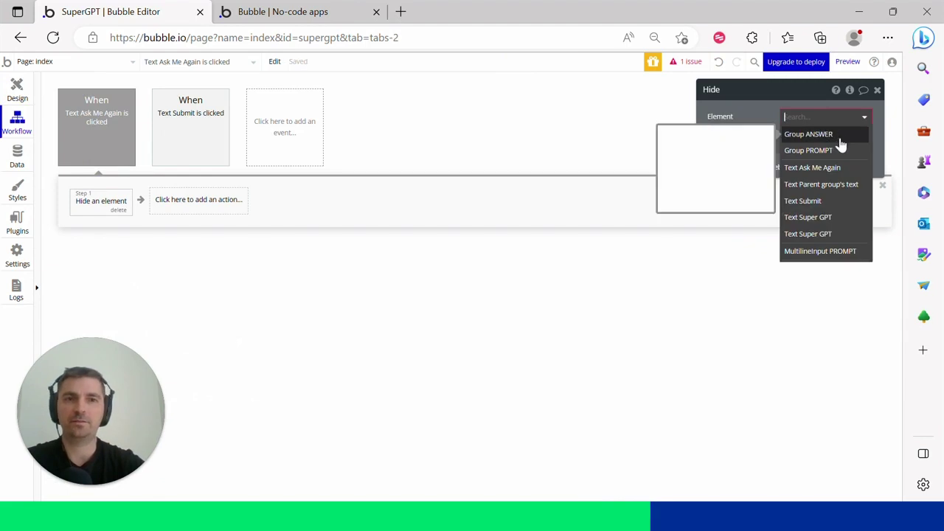
click(838, 139)
- Add a Show an element action for Group PROMPT as step 2 of the Ask Me Again workflow
click(192, 211)
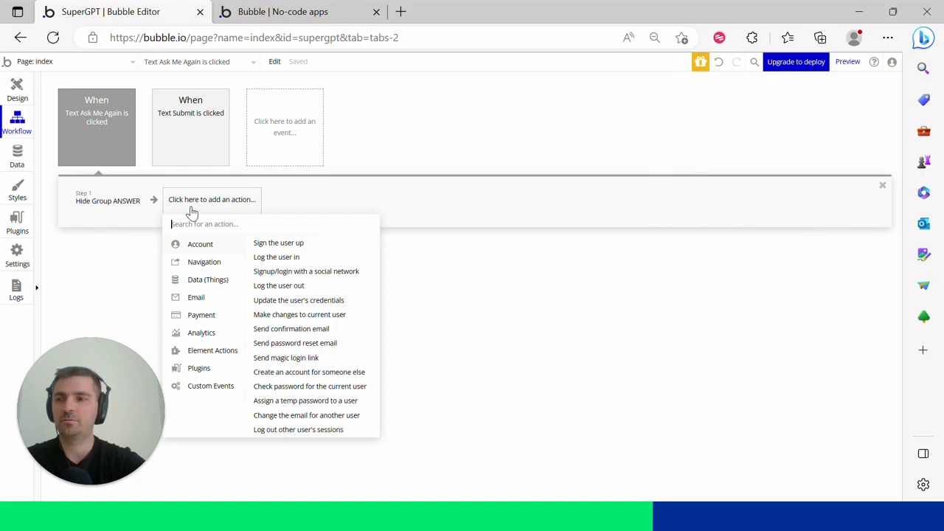
text(show)
click(200, 249)
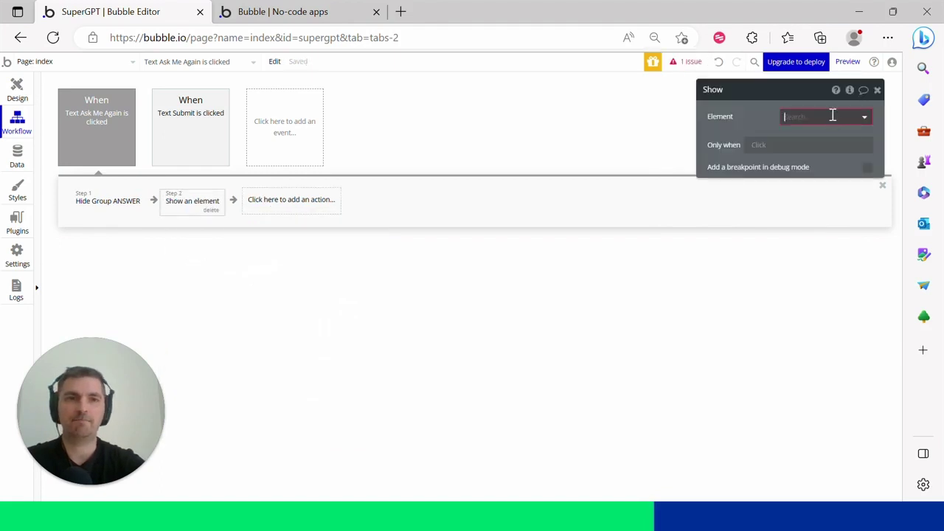
click(833, 157)
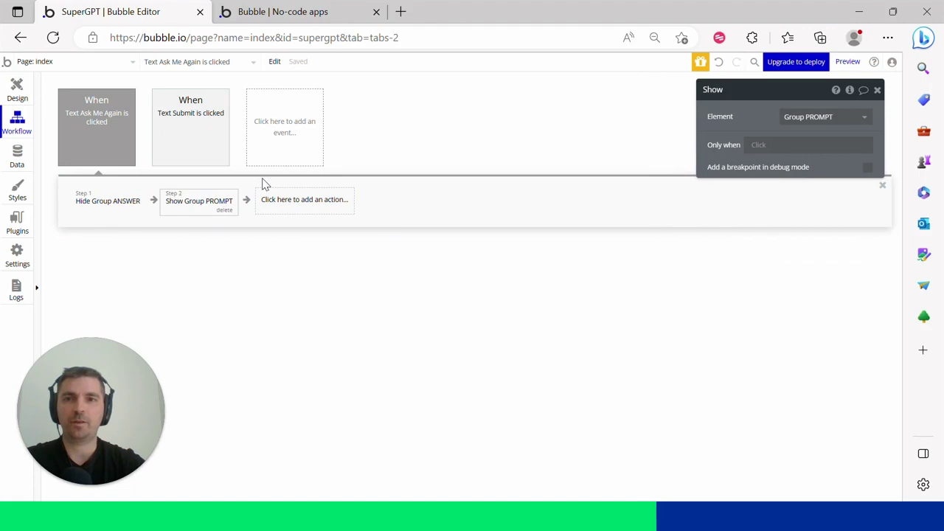
- Go to the app preview and reload the page to load the updated version
click(849, 62)
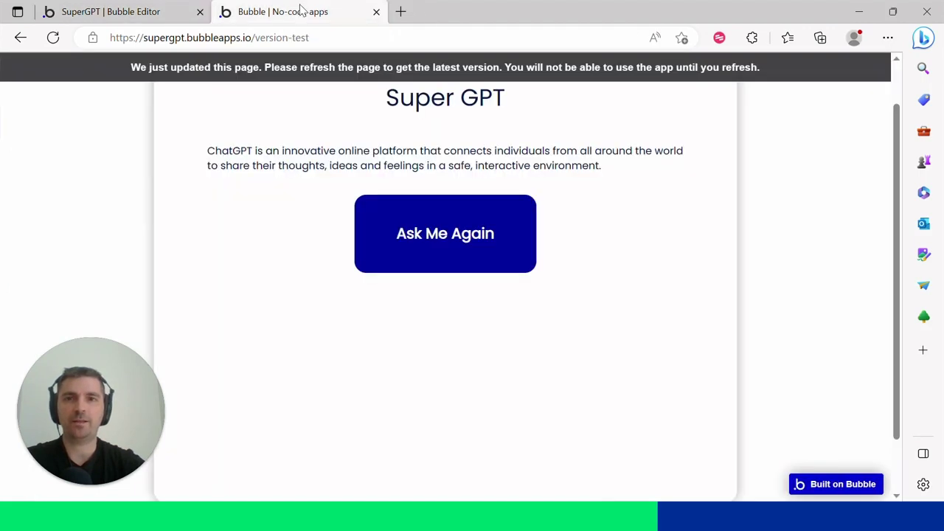
click(416, 37)
key(Return)
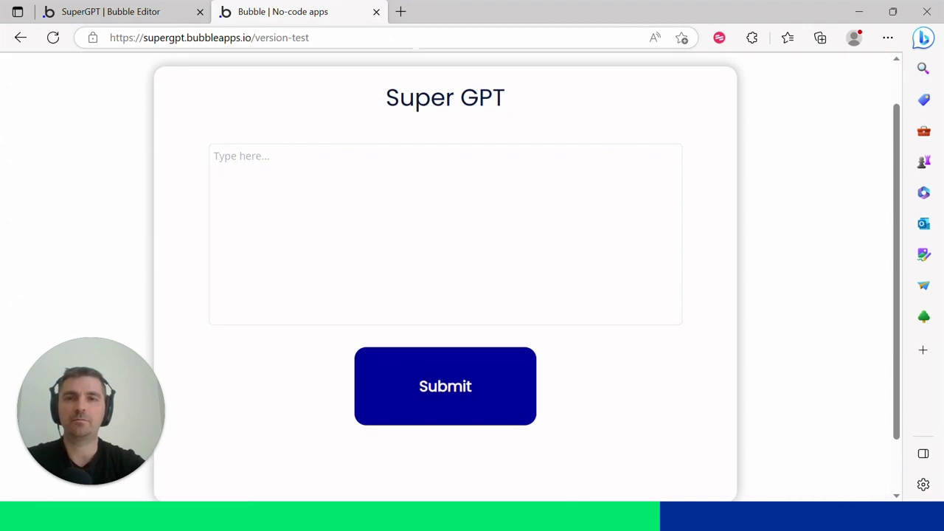
- Submit the prompt "tell me one word about an apple" in the preview, and test Ask Me Again on the answer
click(214, 157)
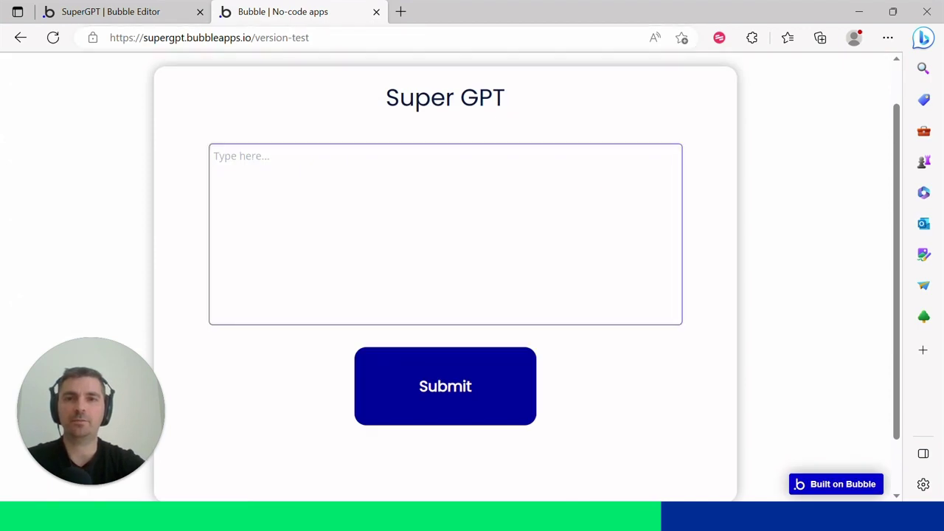
text(tell me one wo)
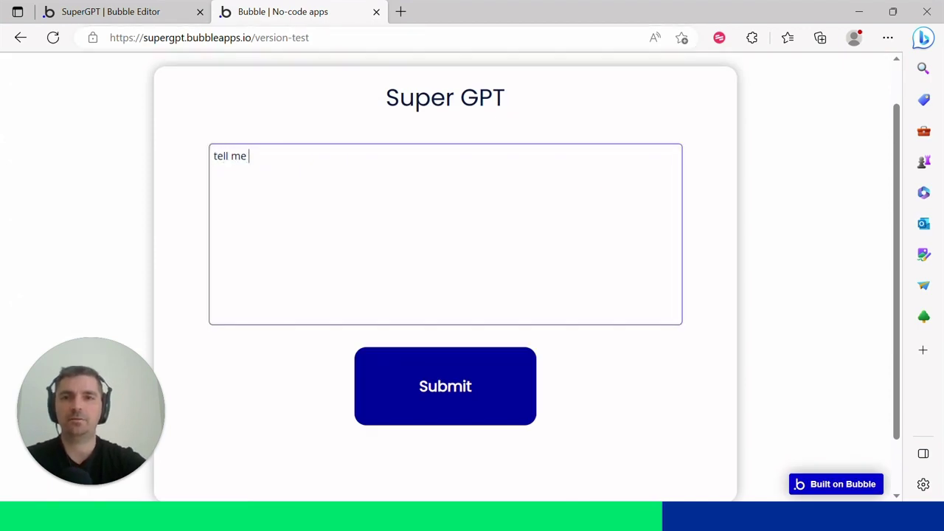
text(rd)
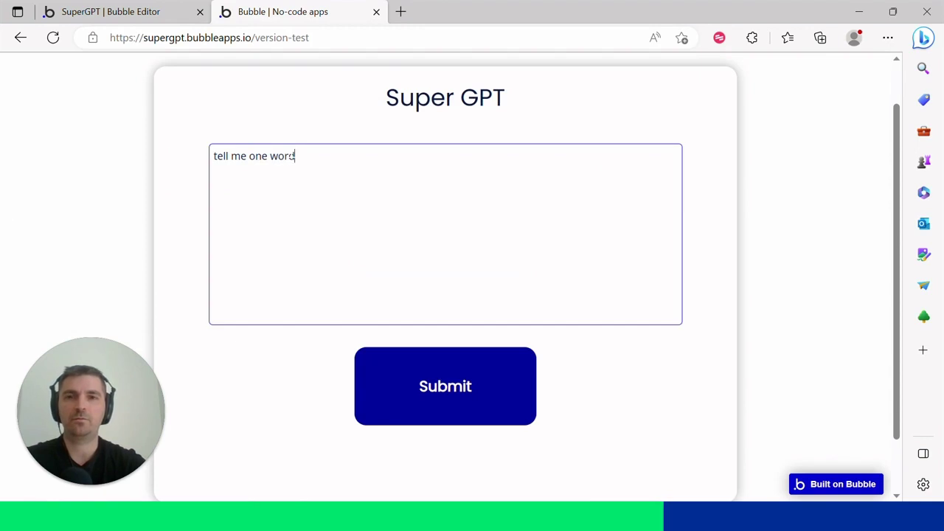
text( about)
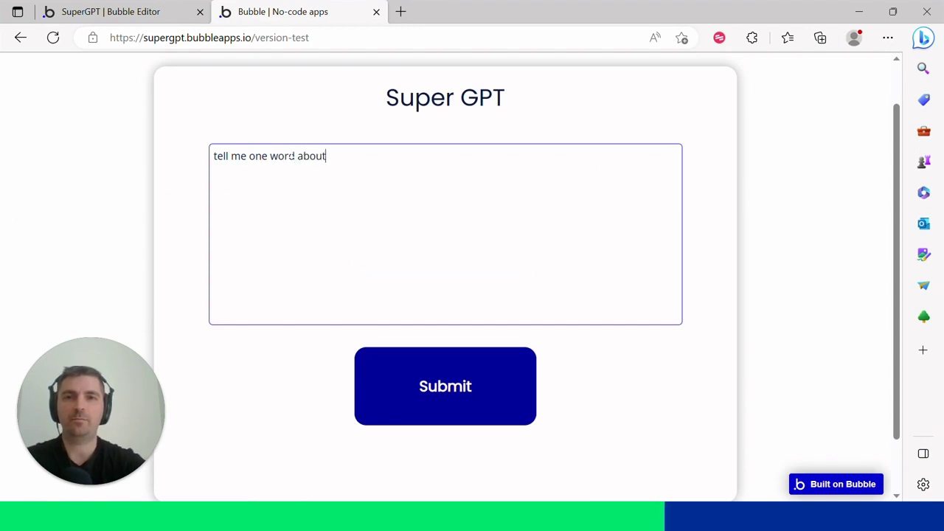
text( an apple)
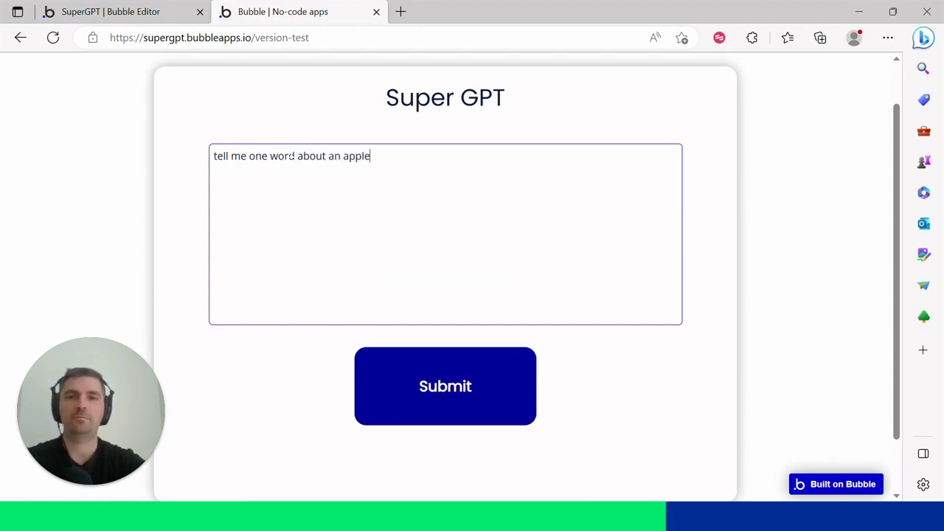
click(454, 399)
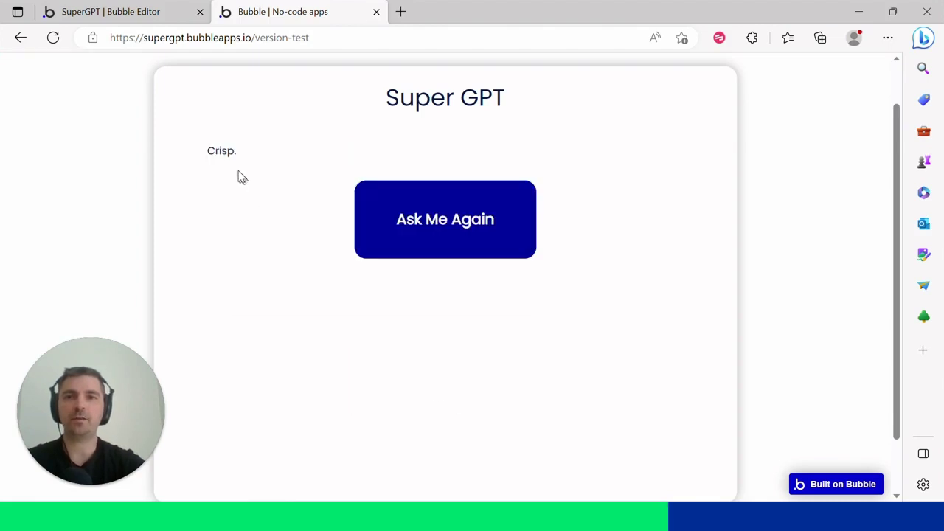
click(462, 229)
click(462, 229)
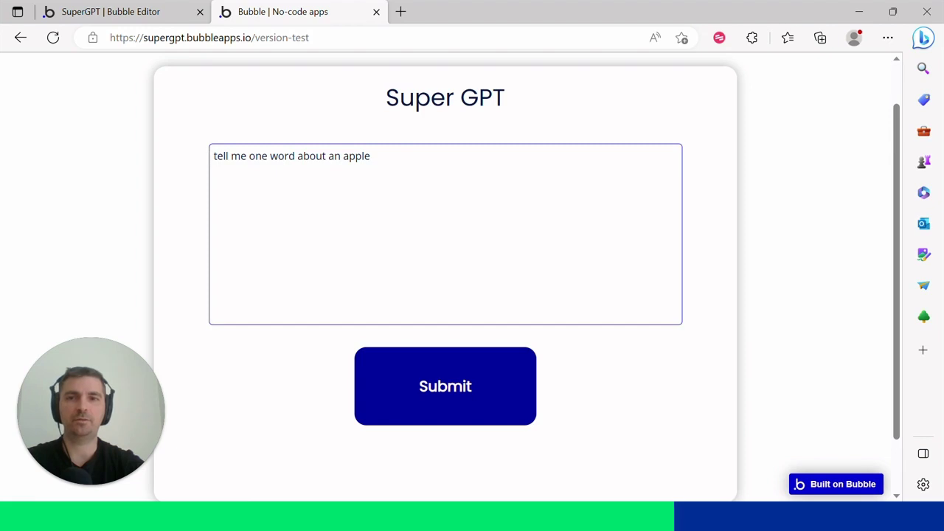
- Return to the Bubble editor and open the workflow of the Submit element in Group PROMPT
click(147, 17)
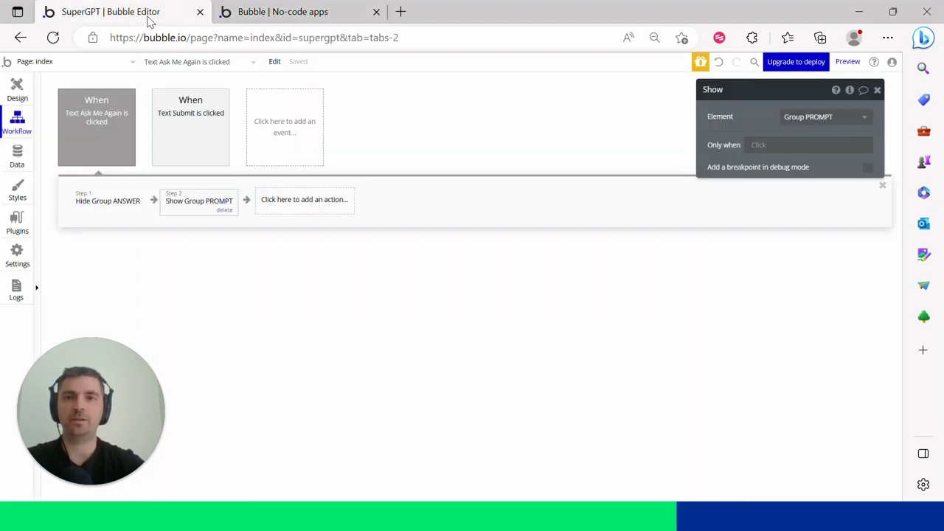
click(18, 88)
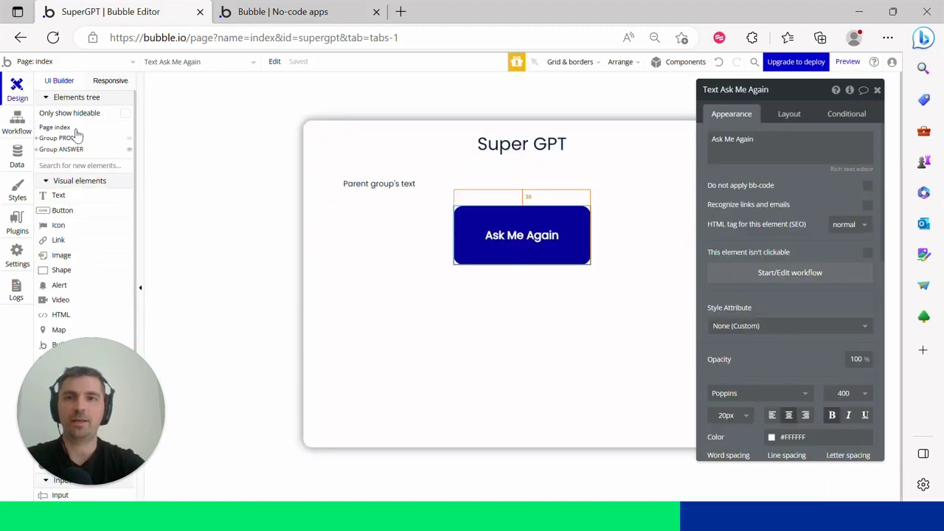
click(63, 138)
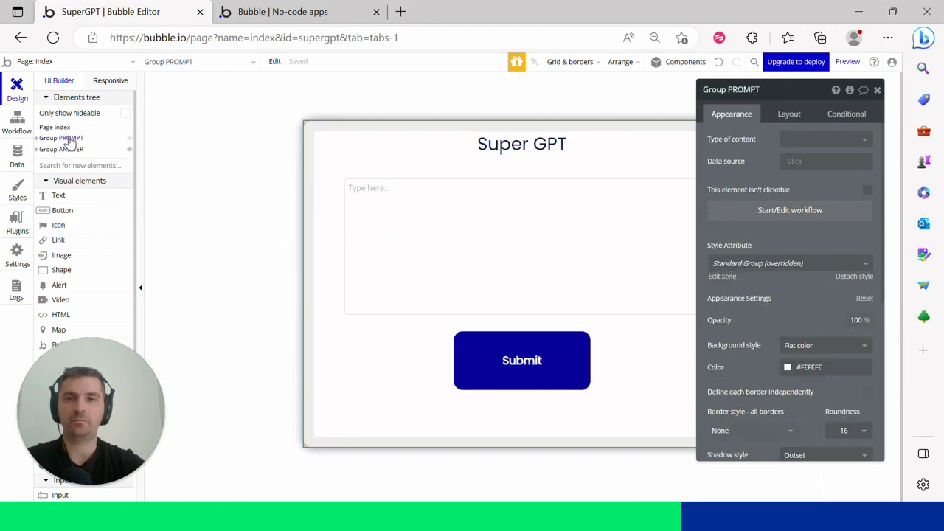
click(533, 361)
right_click(533, 362)
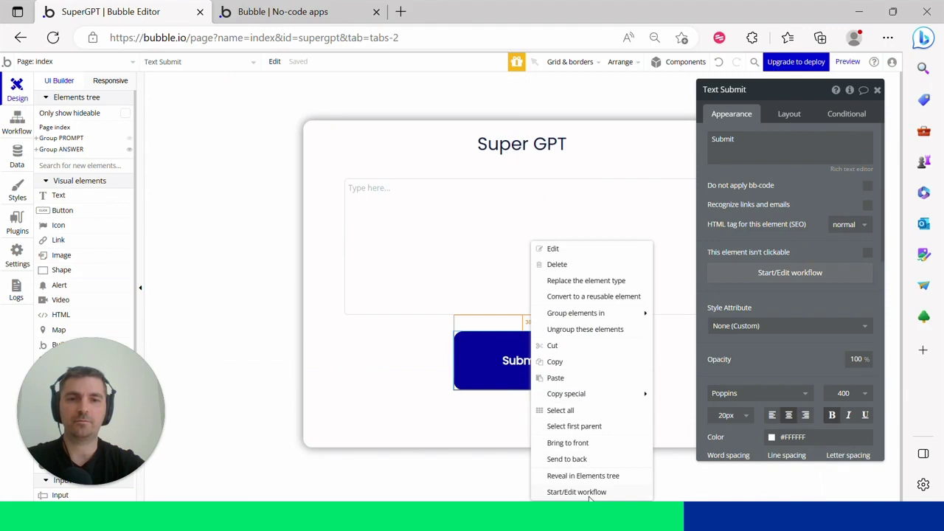
click(589, 494)
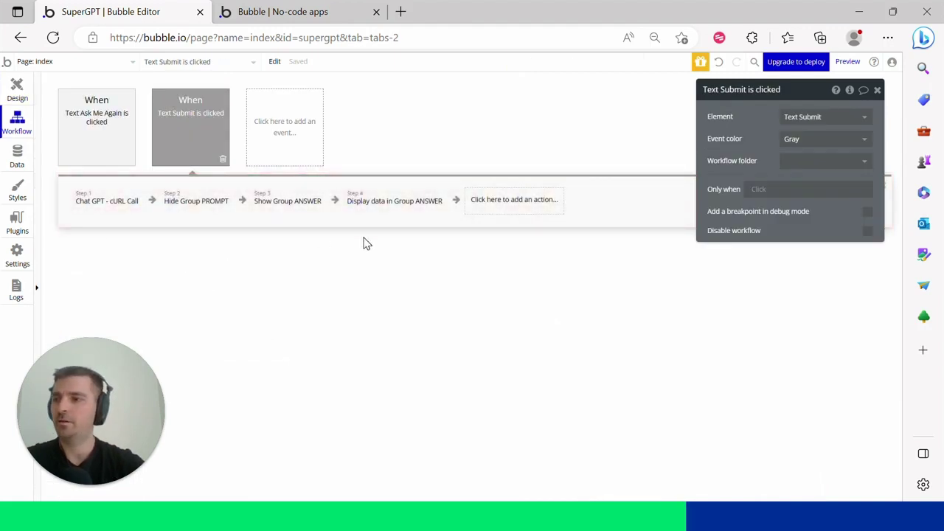
- Add a Reset relevant inputs action as step 5 of the Submit workflow
click(514, 210)
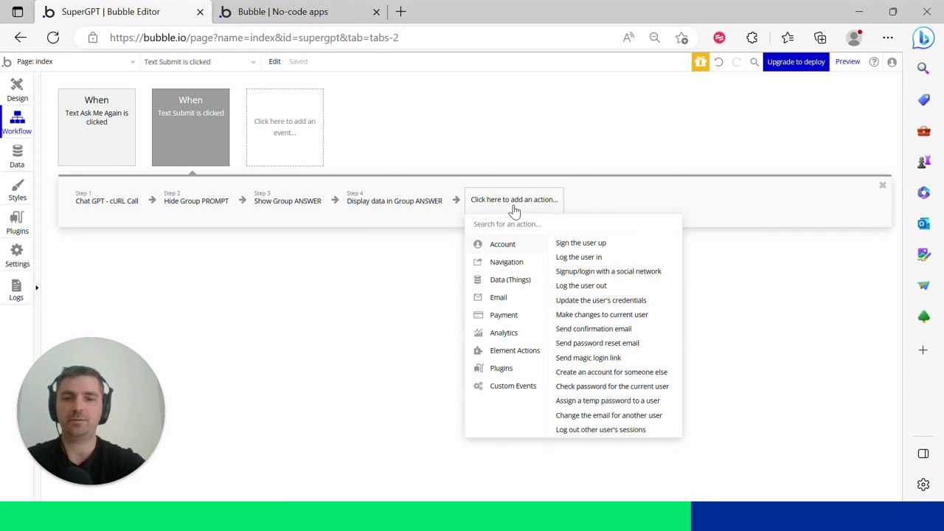
text(rese)
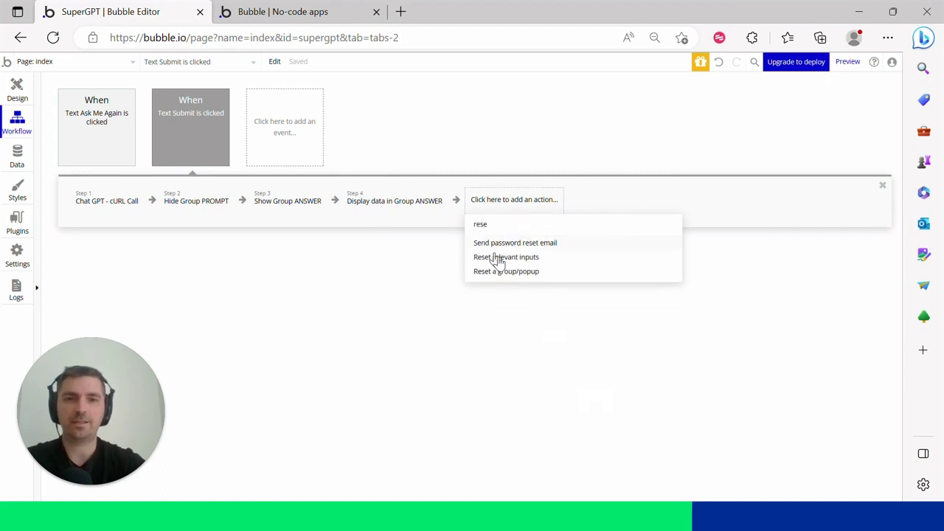
click(521, 261)
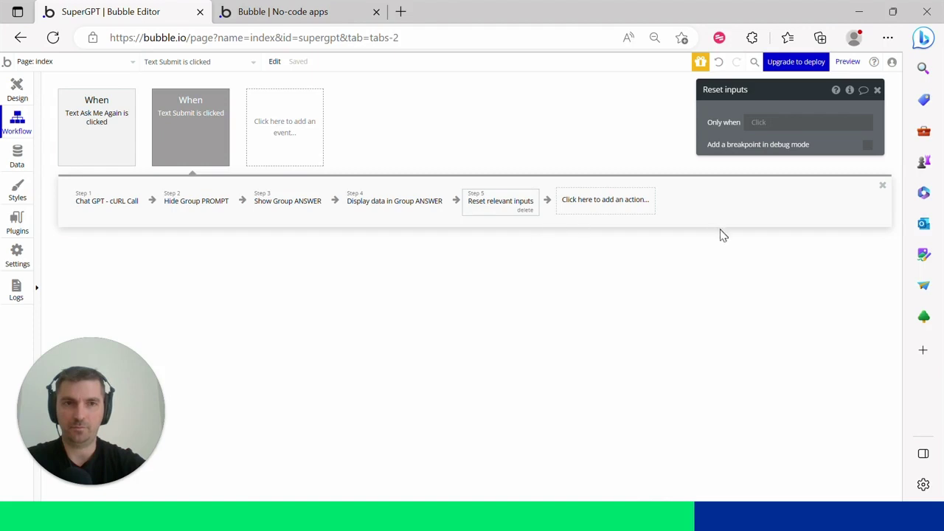
- Switch to the app preview and reload the page with the updated Submit workflow
click(264, 12)
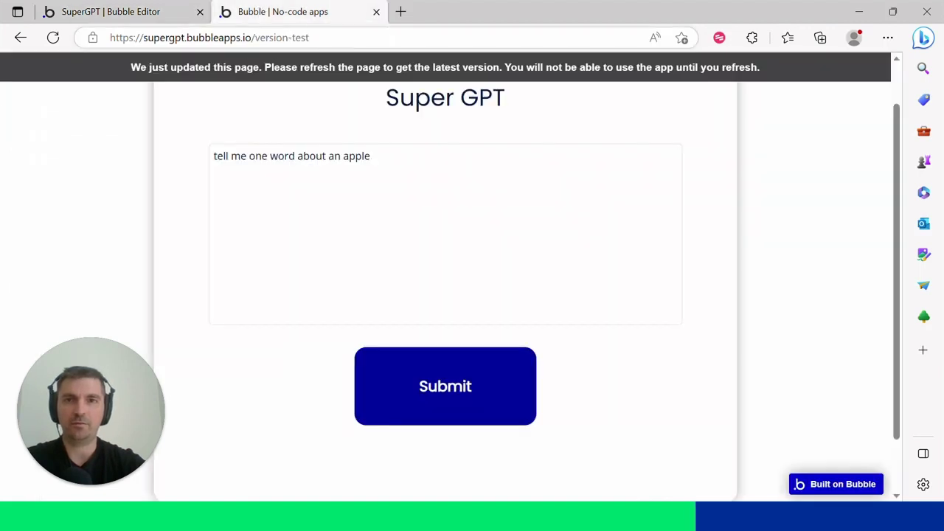
click(273, 37)
key(Return)
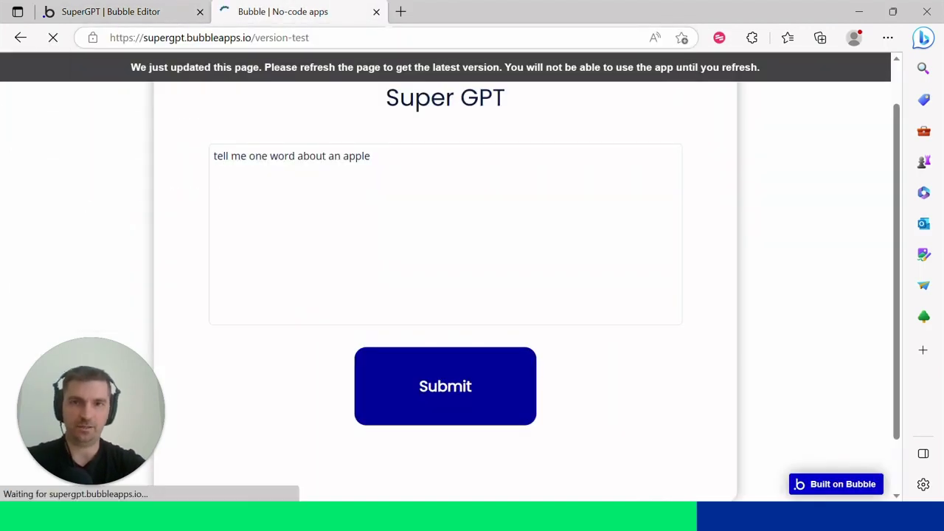
- Submit the prompt "Name 3 fruits that are red" in the preview, and use Ask Me Again to check that the input is cleared
click(442, 222)
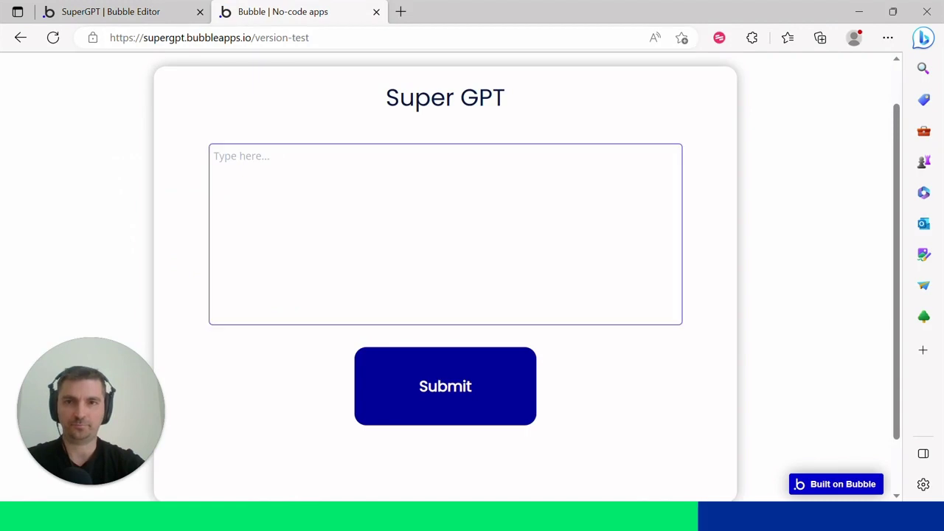
text(Name 3 fr)
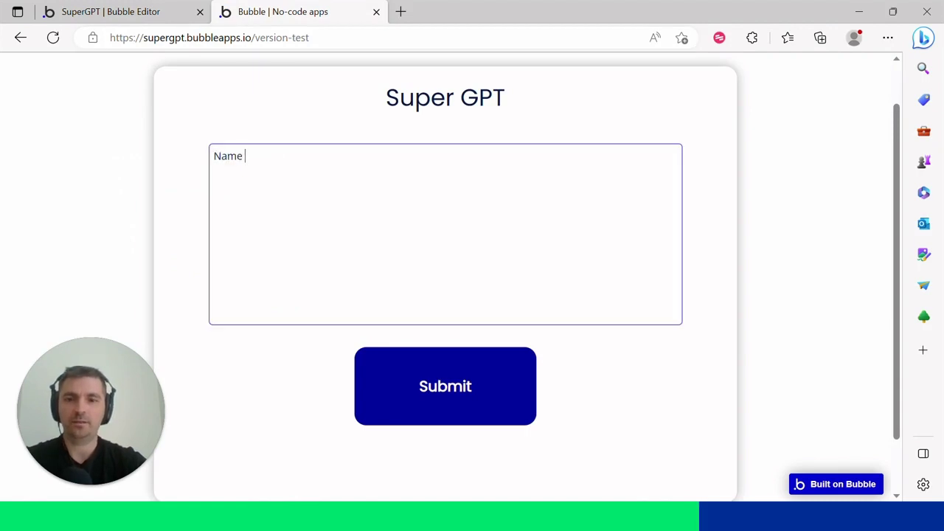
text(ts)
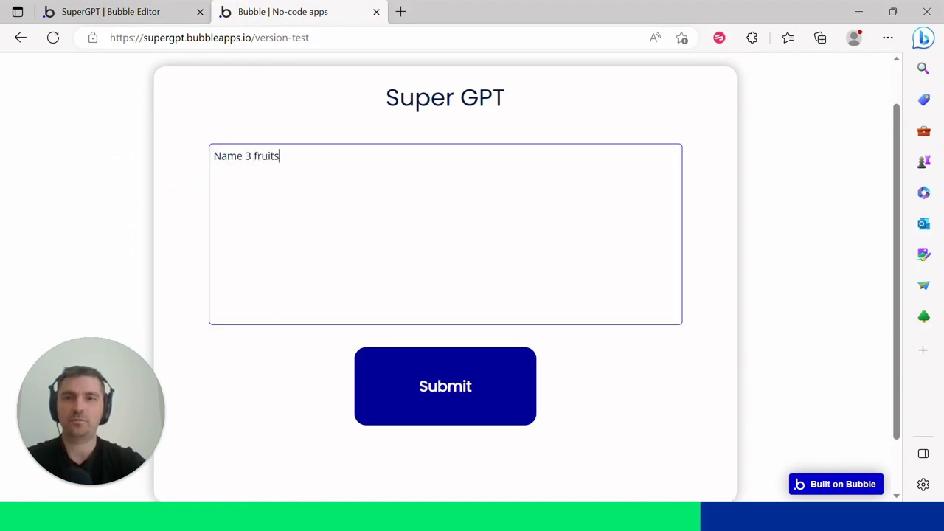
text( that are red)
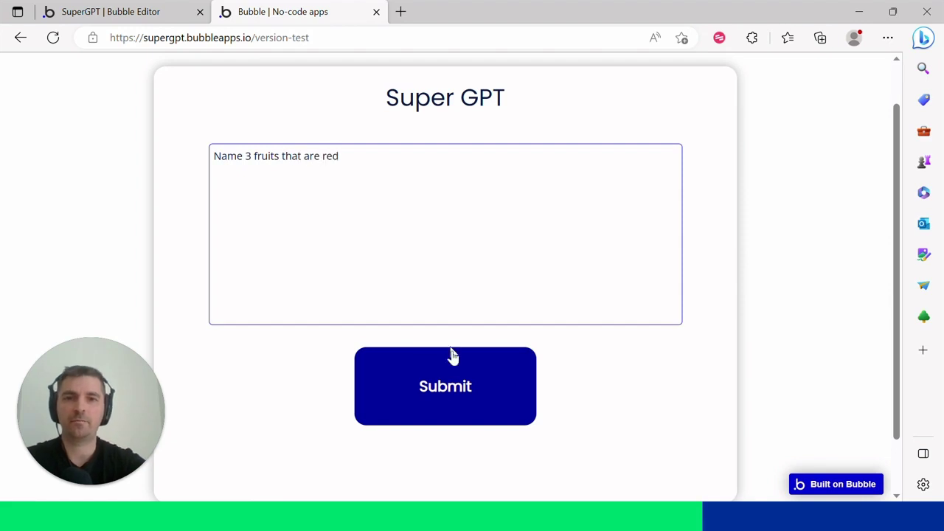
click(445, 387)
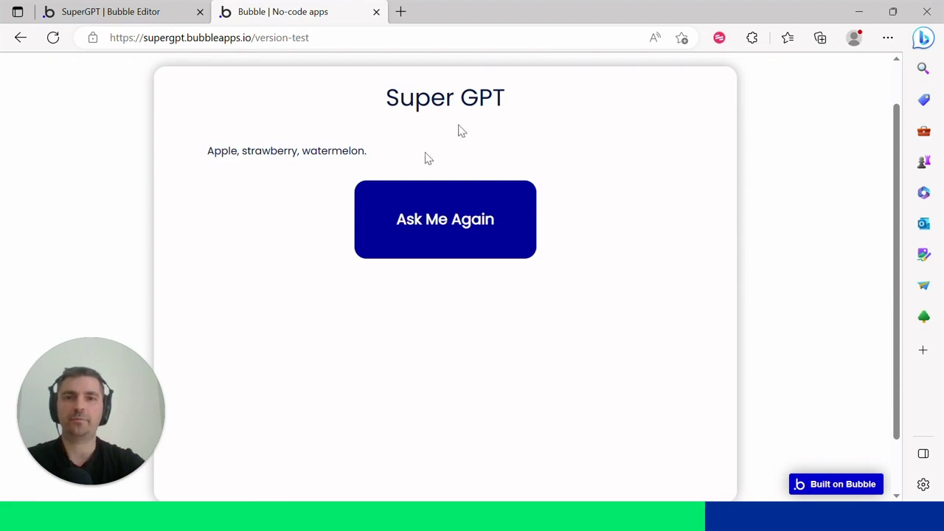
click(433, 229)
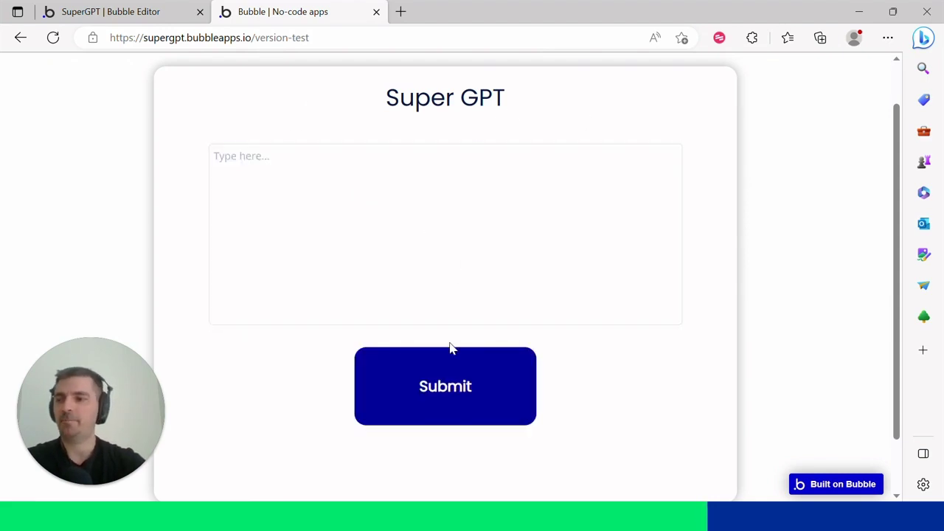
click(141, 11)
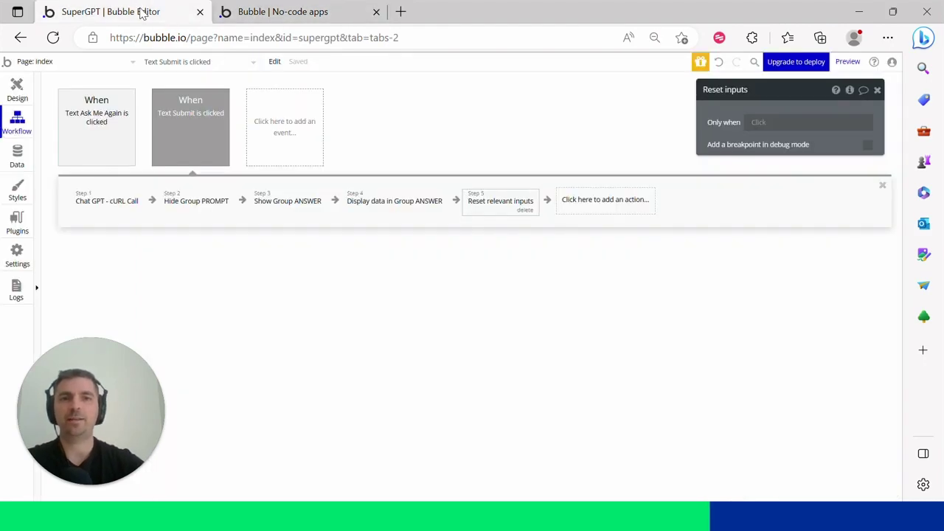
click(289, 13)
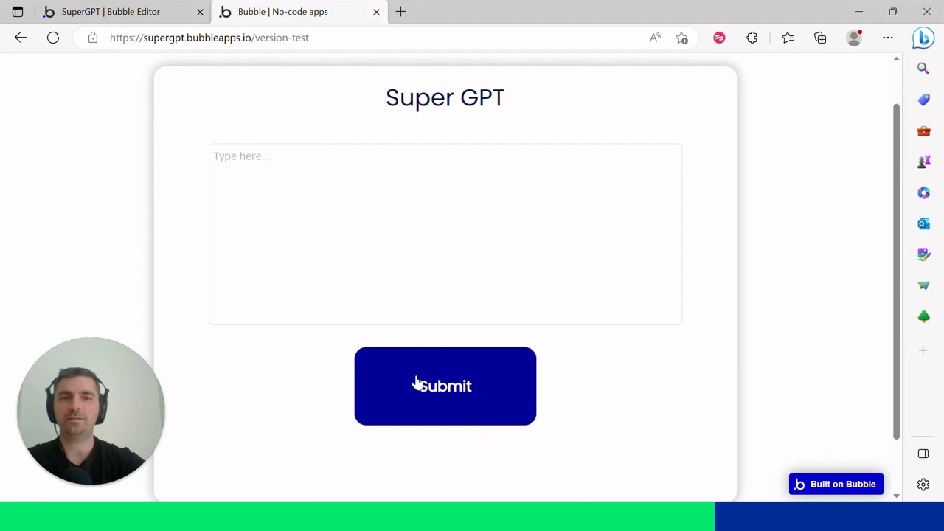
- Go back to the Bubble editor and bring up the page design with the Submit element selected
click(139, 13)
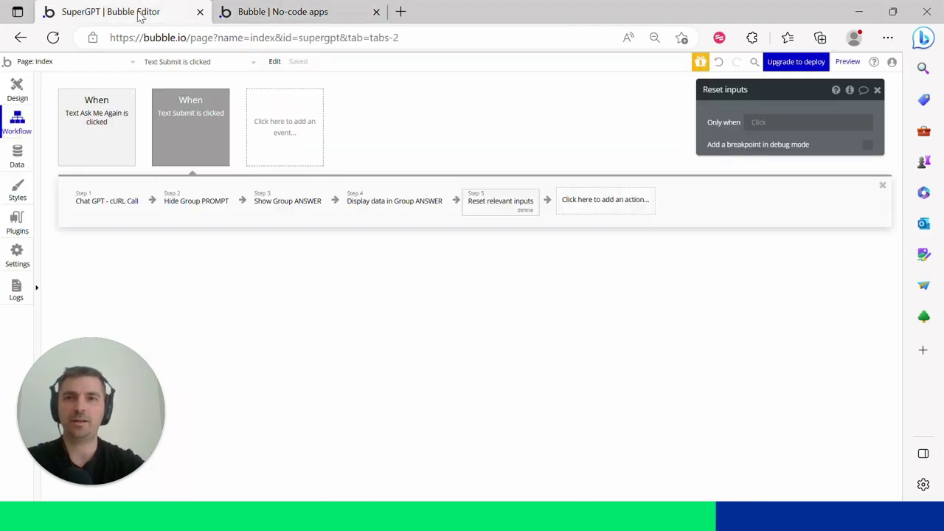
click(17, 89)
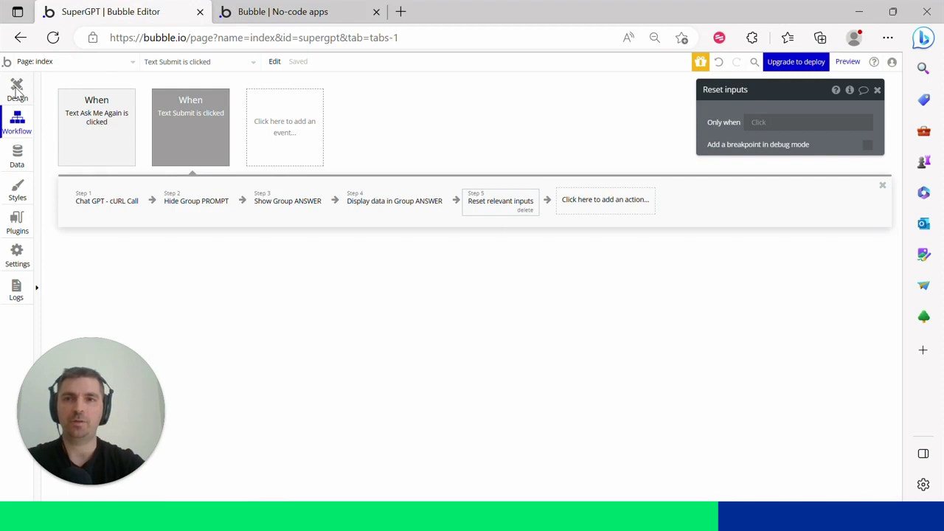
click(16, 88)
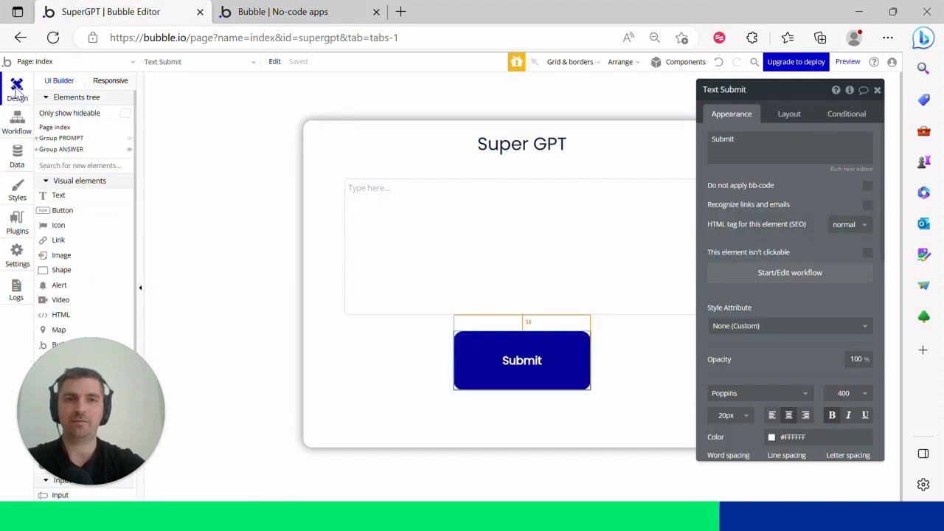
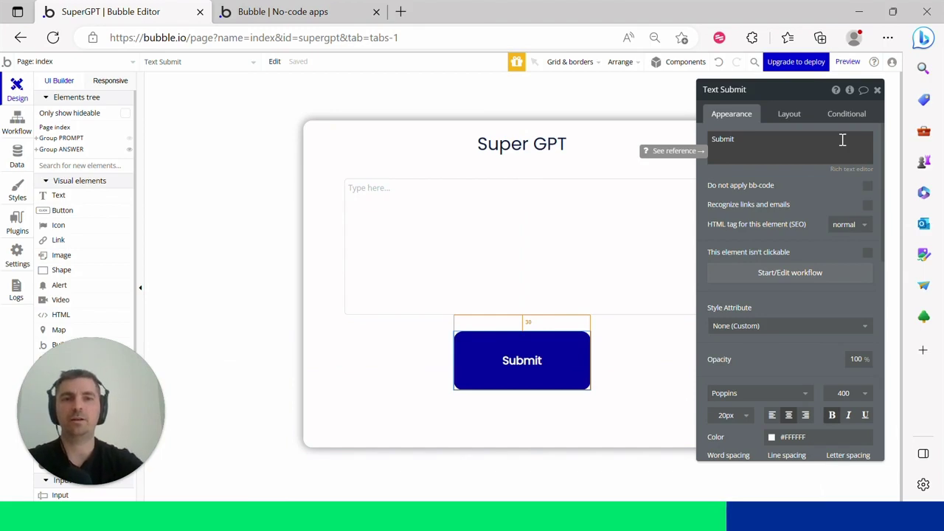
- Create a yes / no custom state named "processing?" on the Submit element, with the default value no
click(850, 91)
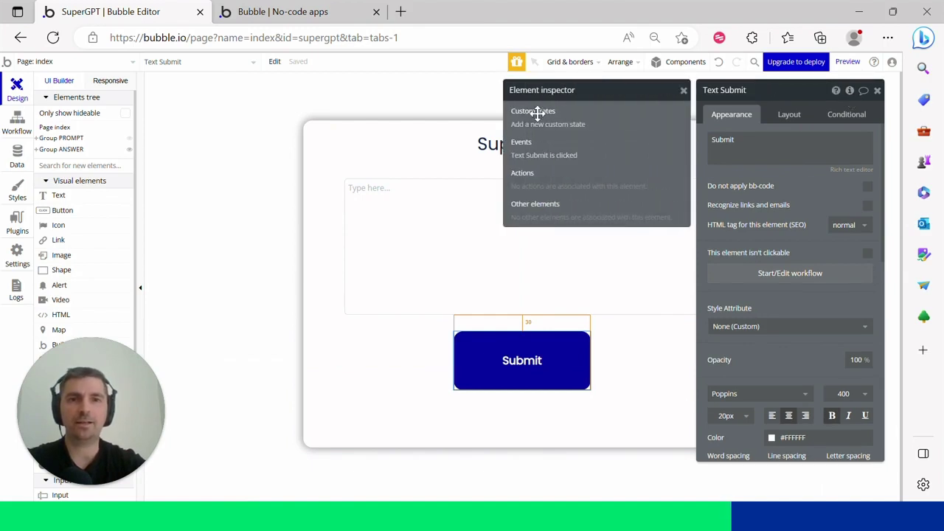
click(564, 125)
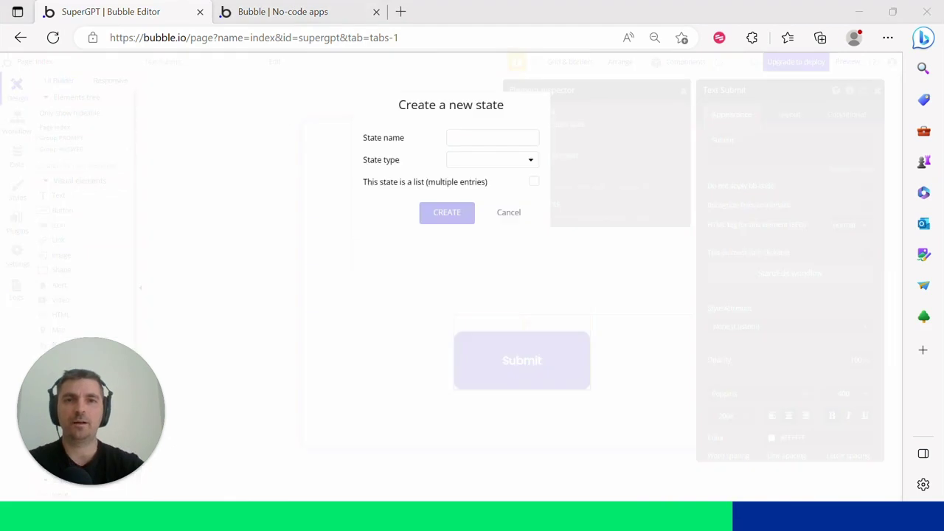
text(P)
key(BackSpace)
text(processing)
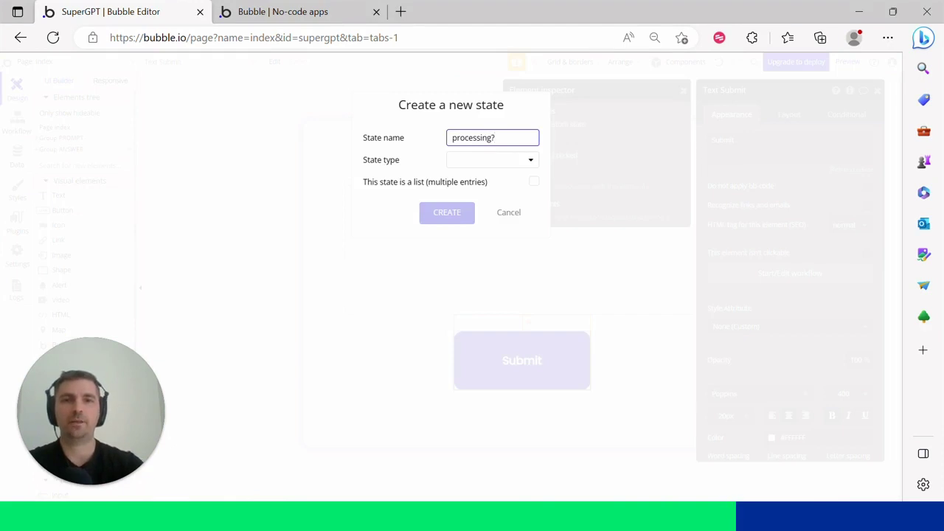
text(?)
click(485, 162)
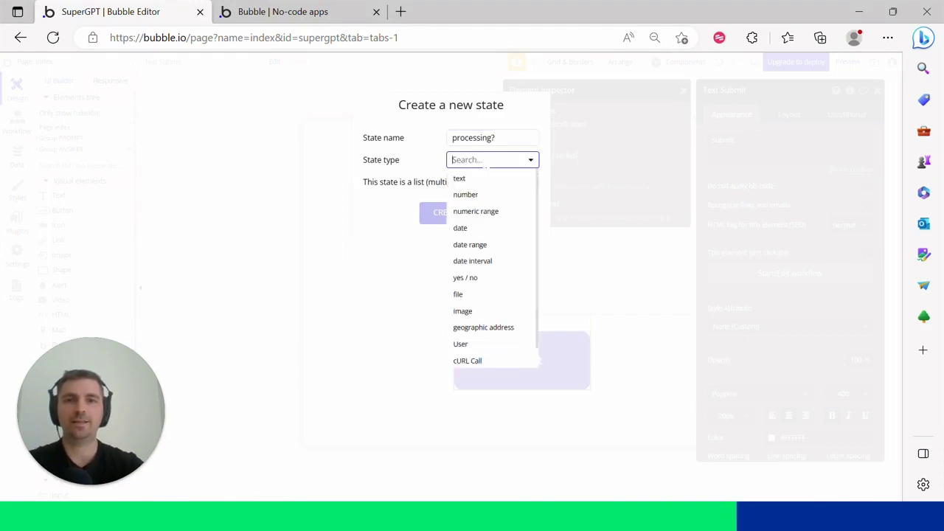
click(472, 282)
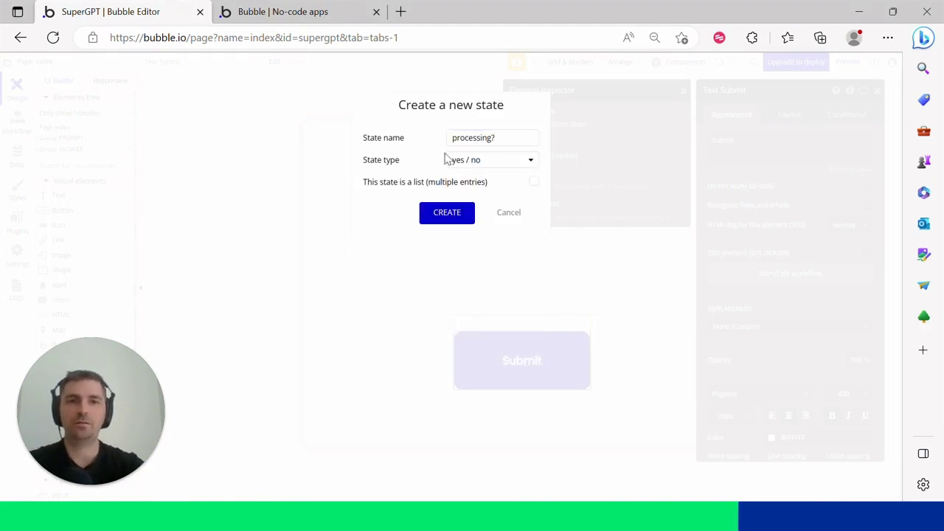
click(447, 214)
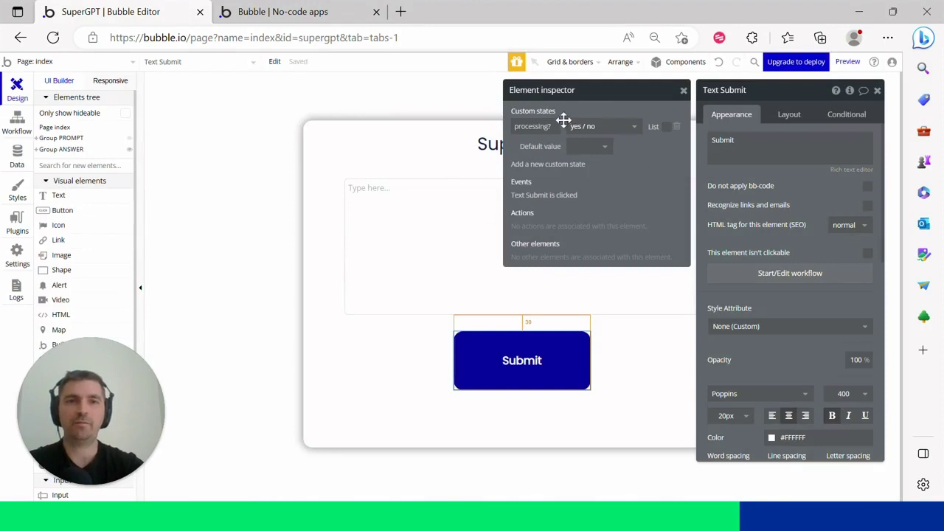
click(606, 150)
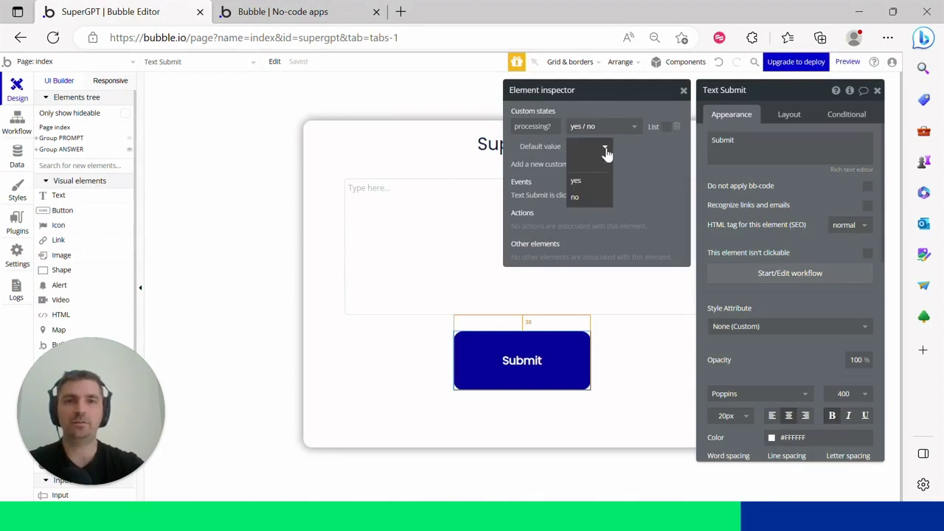
click(580, 197)
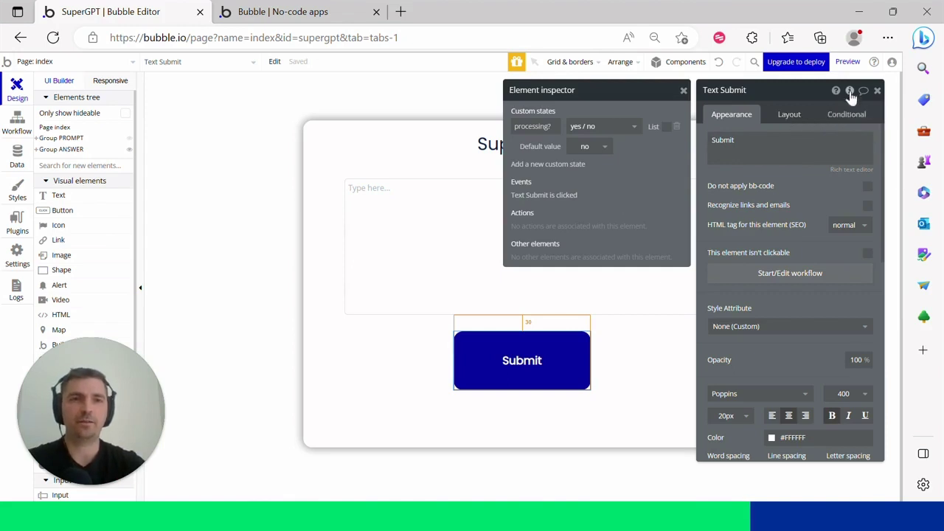
- Define a condition on the Submit text for when This Text's processing? is "yes"
click(852, 117)
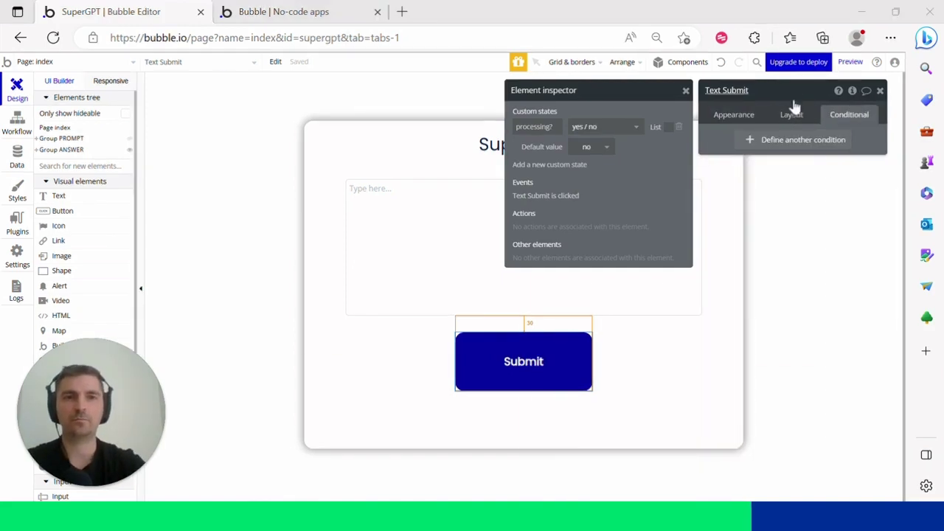
click(802, 140)
click(748, 147)
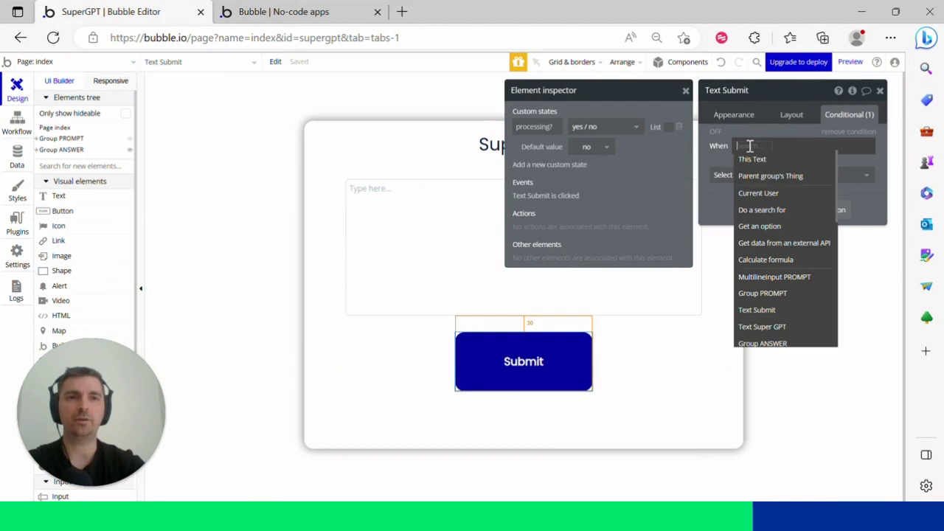
click(772, 166)
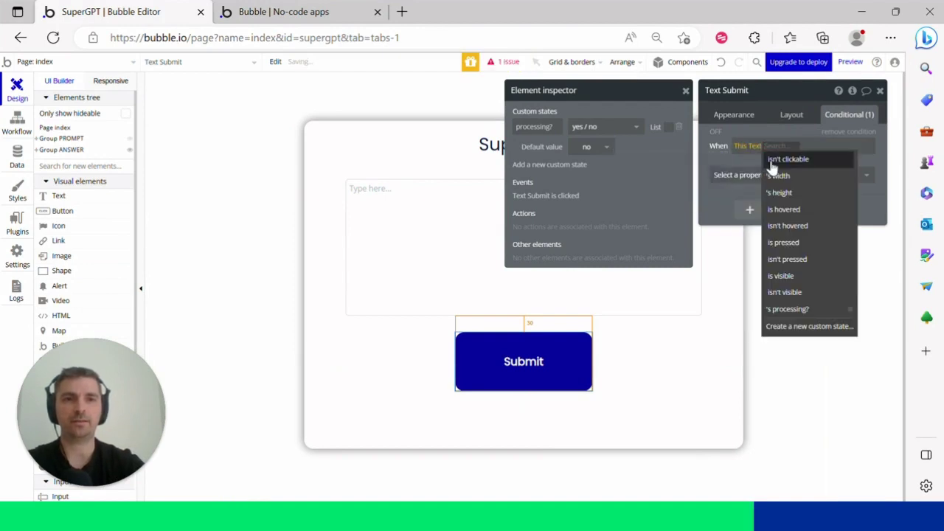
click(797, 311)
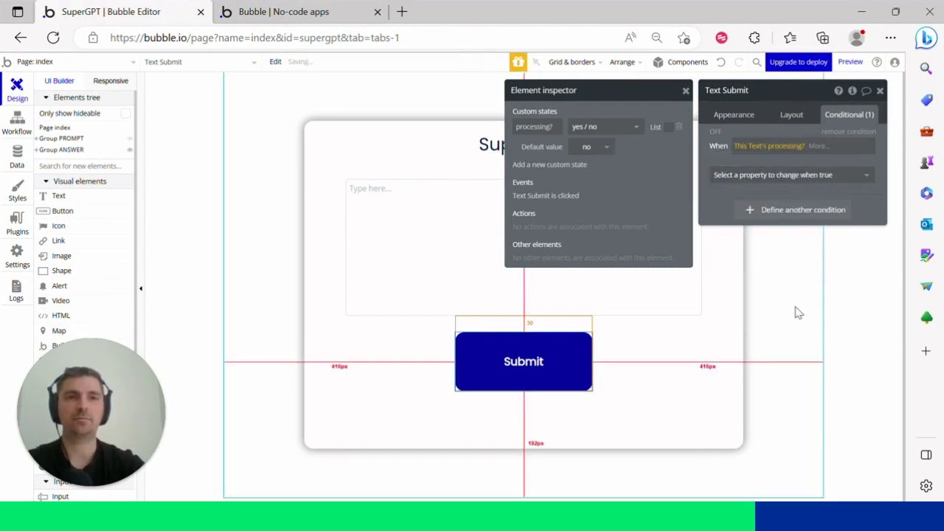
click(821, 146)
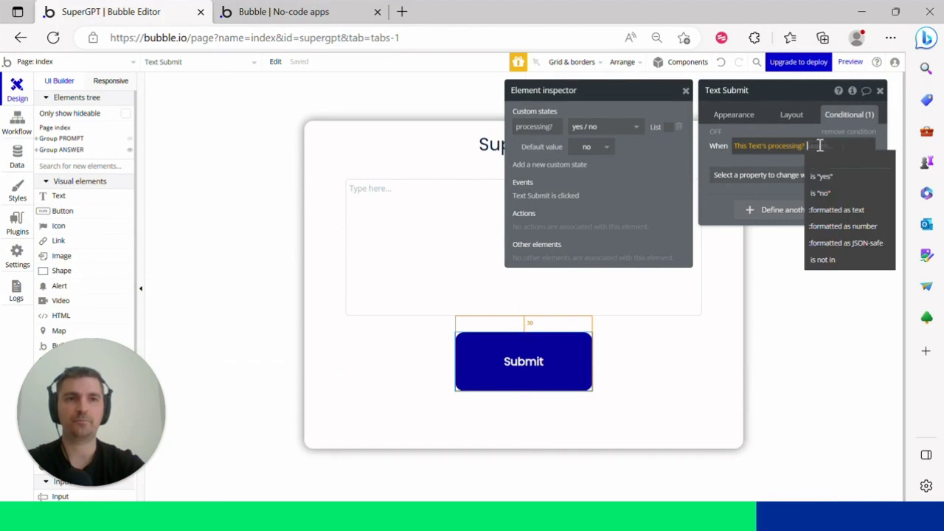
click(824, 176)
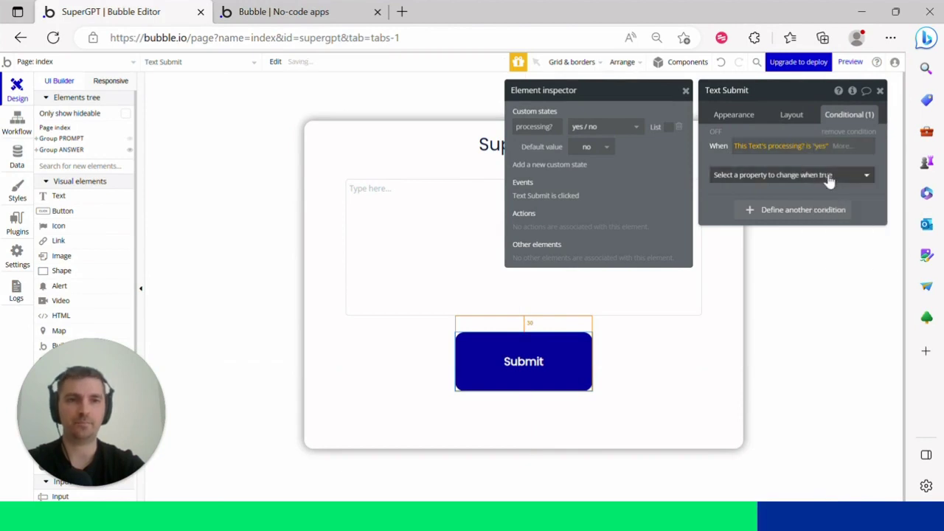
- Make the condition change the Text property to "[fa]spinner fa-pulse [/fa] Processing..."
click(829, 177)
click(741, 225)
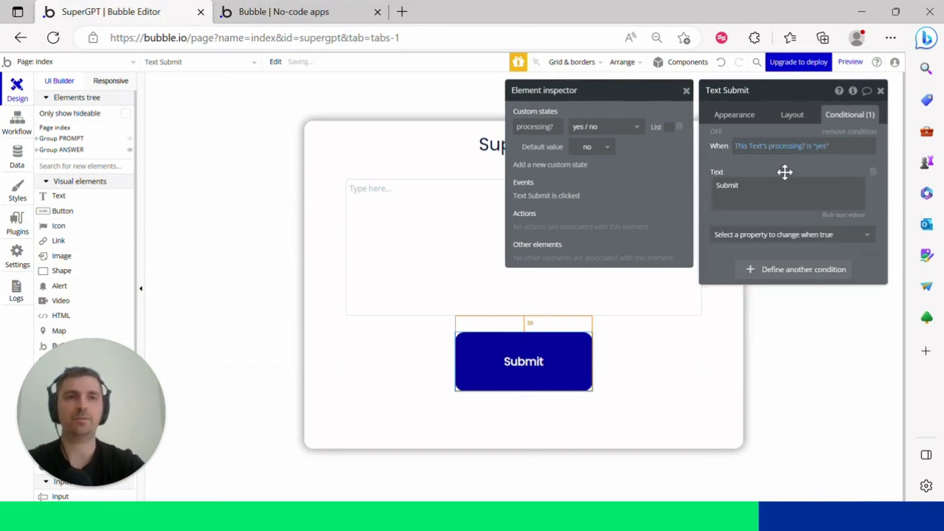
double_click(756, 193)
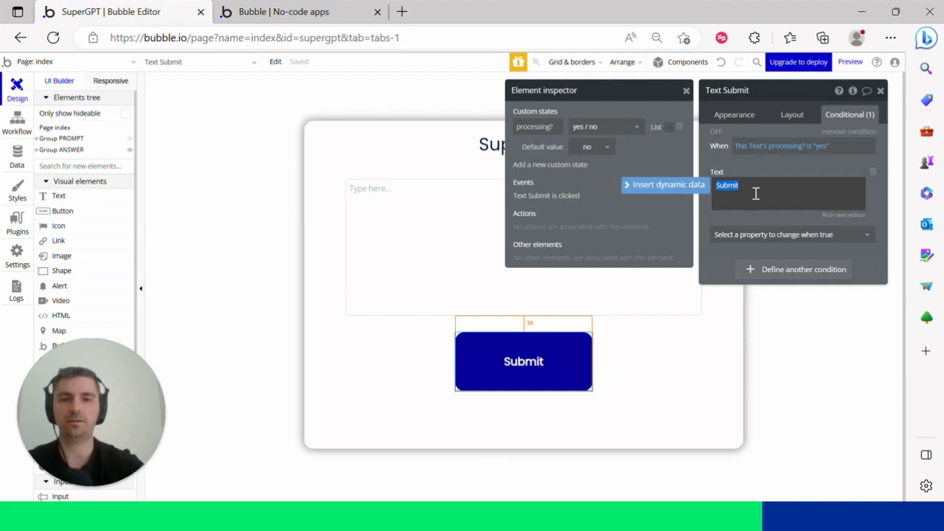
text(Proce)
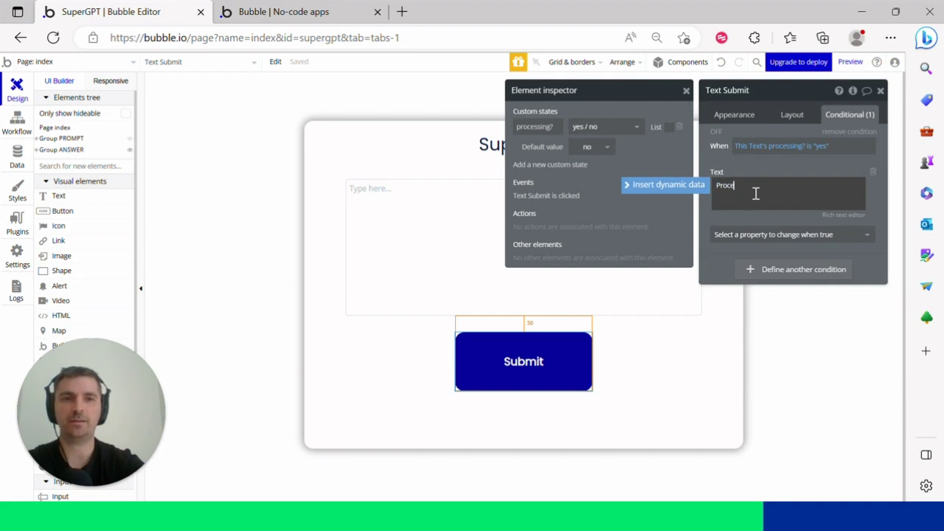
text(ssing...)
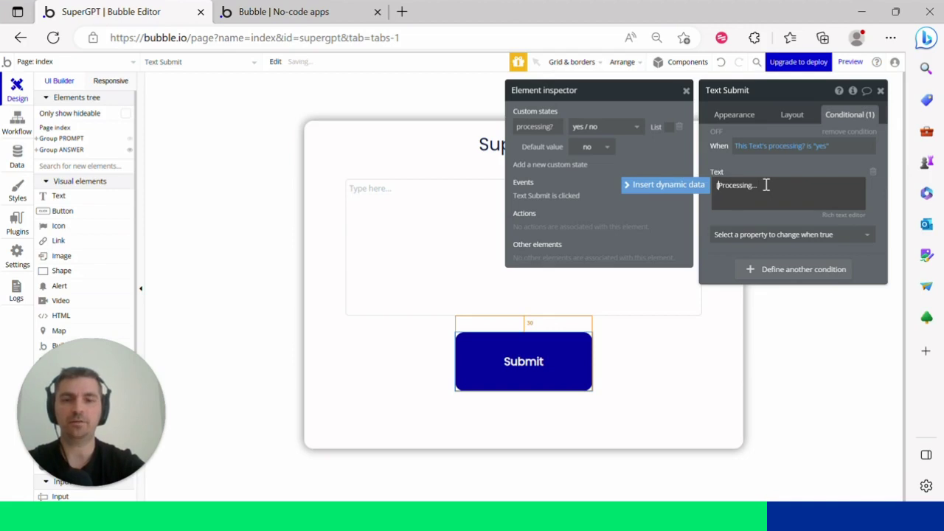
text([fa]spinner)
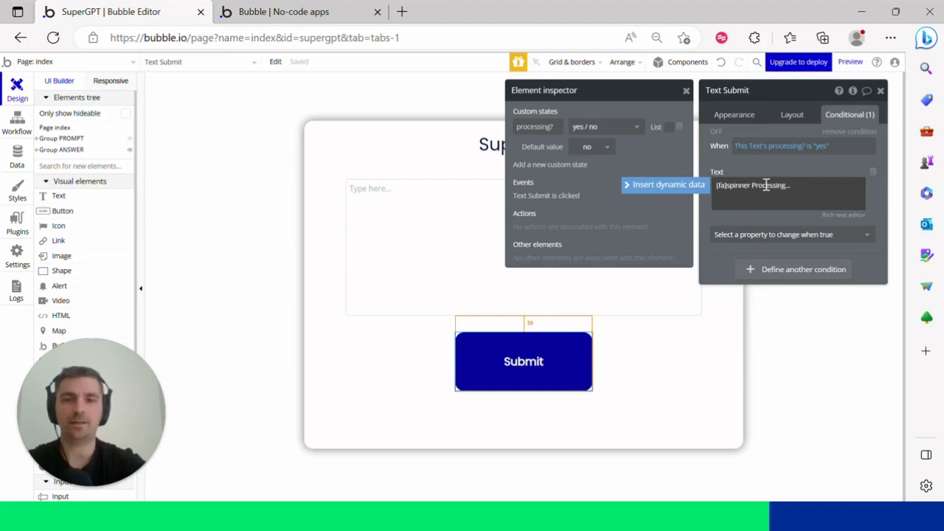
text( fa-pulse)
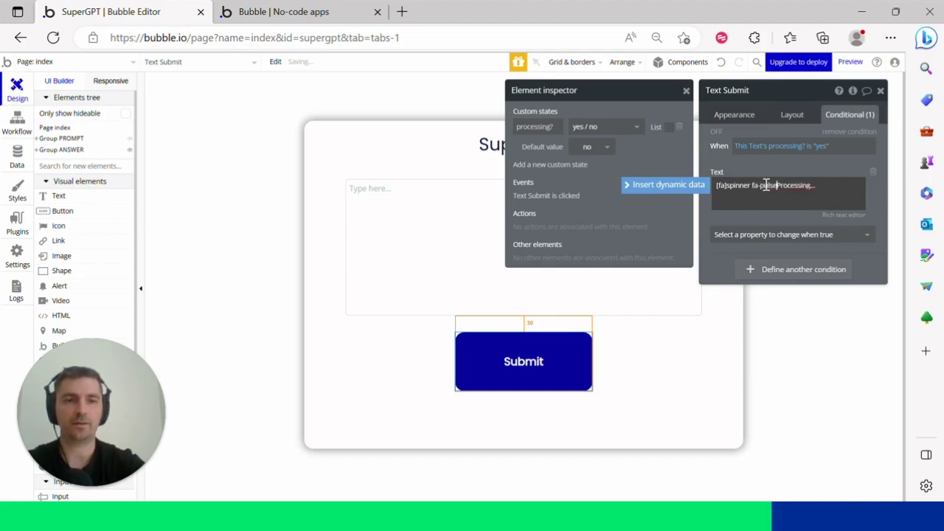
text([/fa])
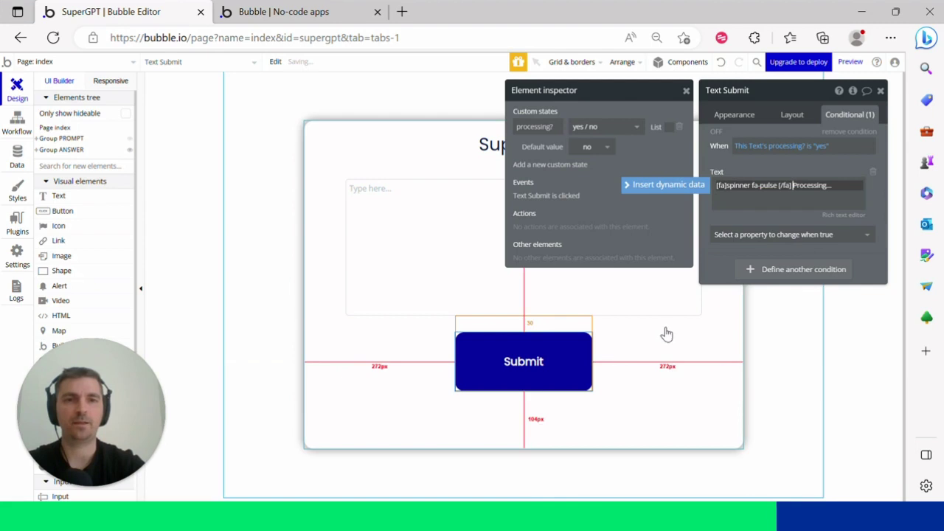
- Open the Submit element's workflow and insert a "Set state of an element" action before the Chat GPT - cURL Call
click(553, 356)
right_click(553, 356)
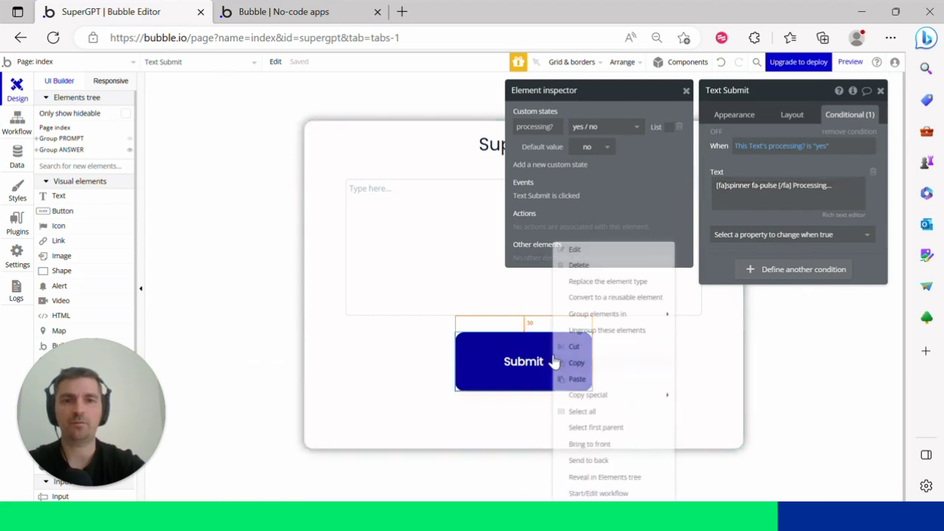
click(596, 493)
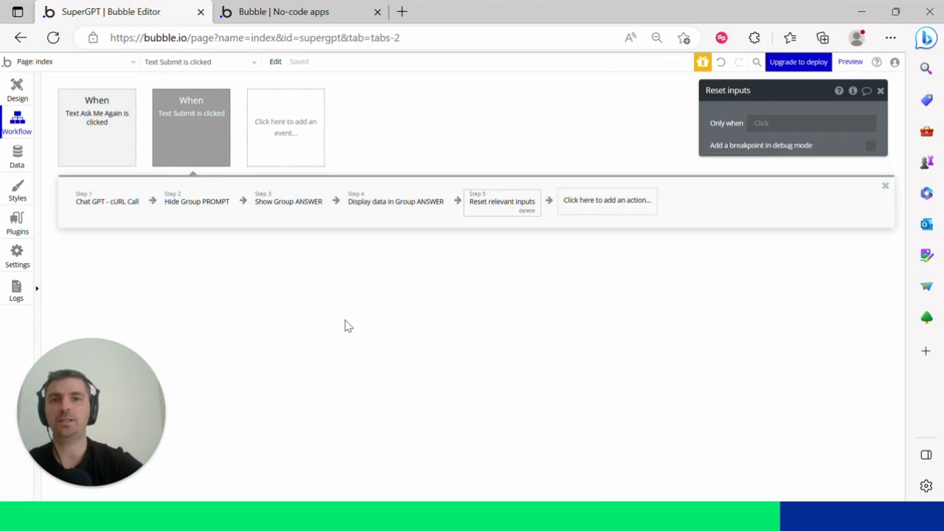
click(73, 210)
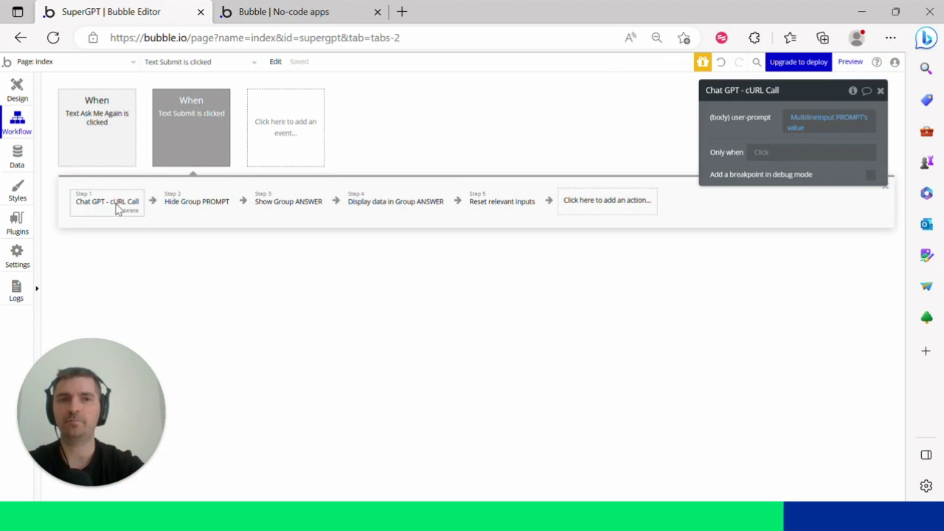
click(65, 205)
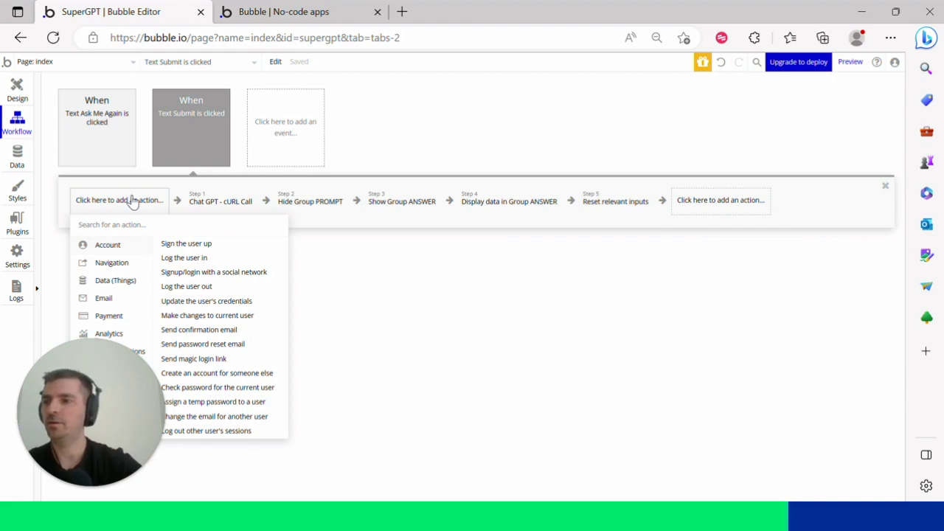
text(stat)
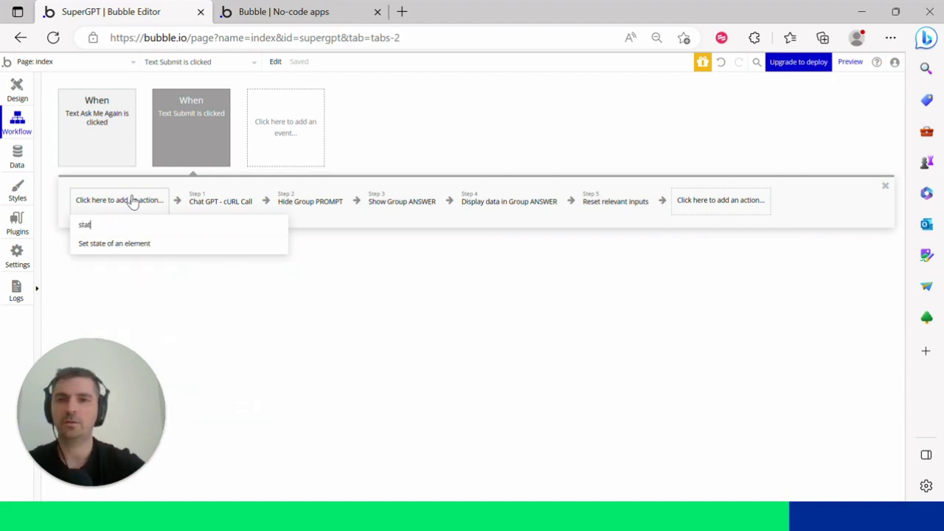
click(123, 244)
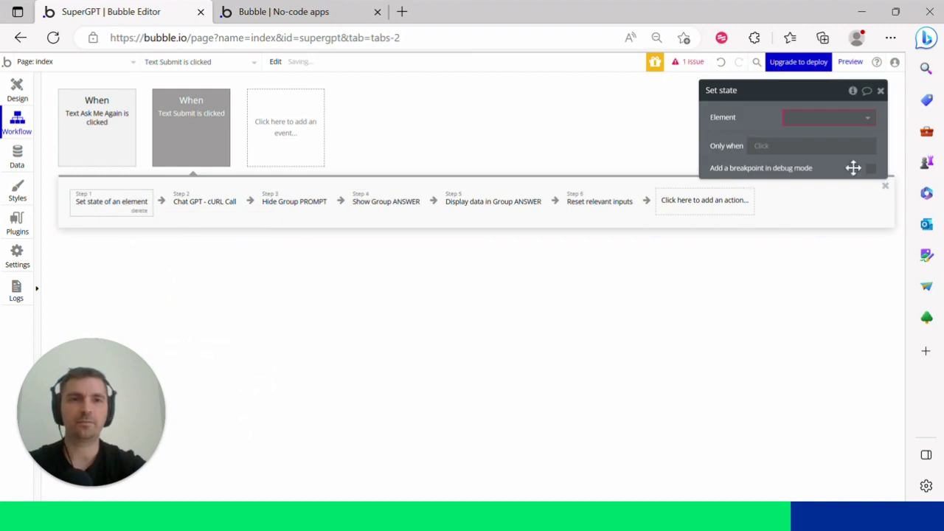
- Configure the new action to set Text Submit's custom state processing? to "yes"
click(867, 119)
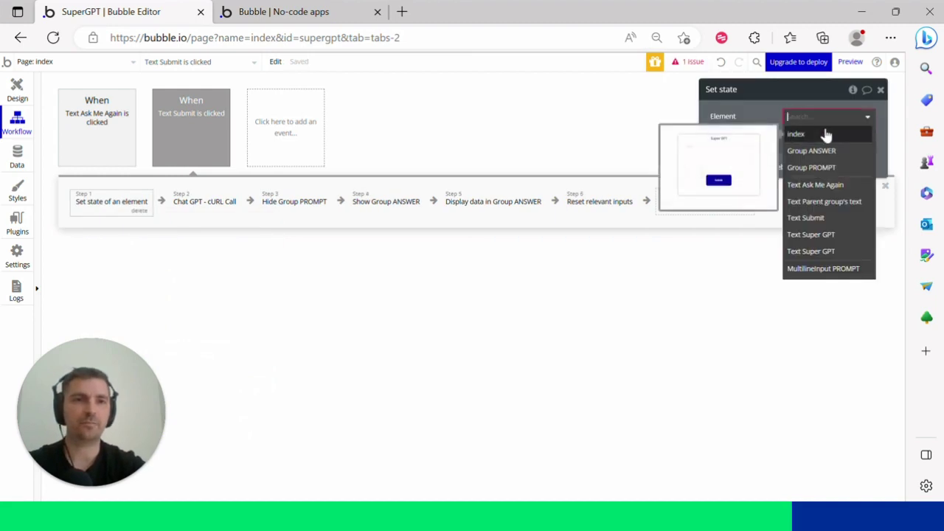
text(text)
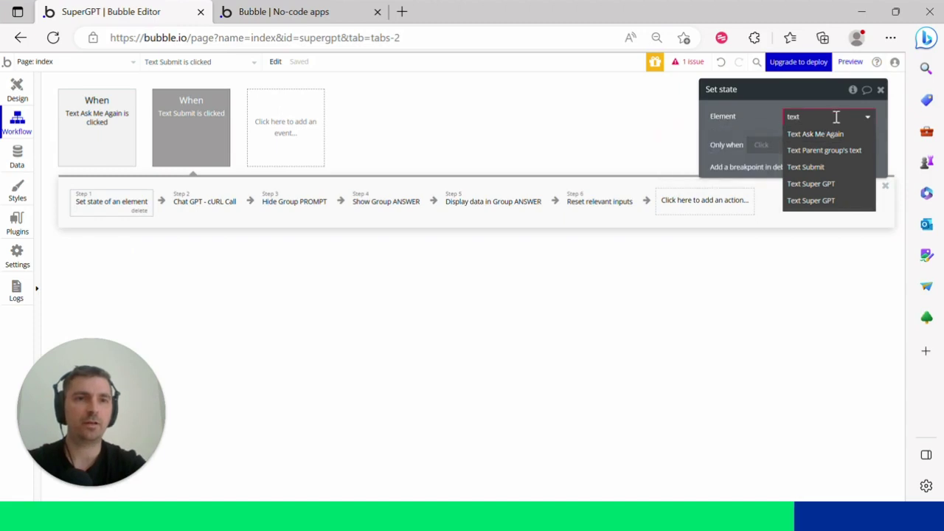
click(822, 167)
click(801, 139)
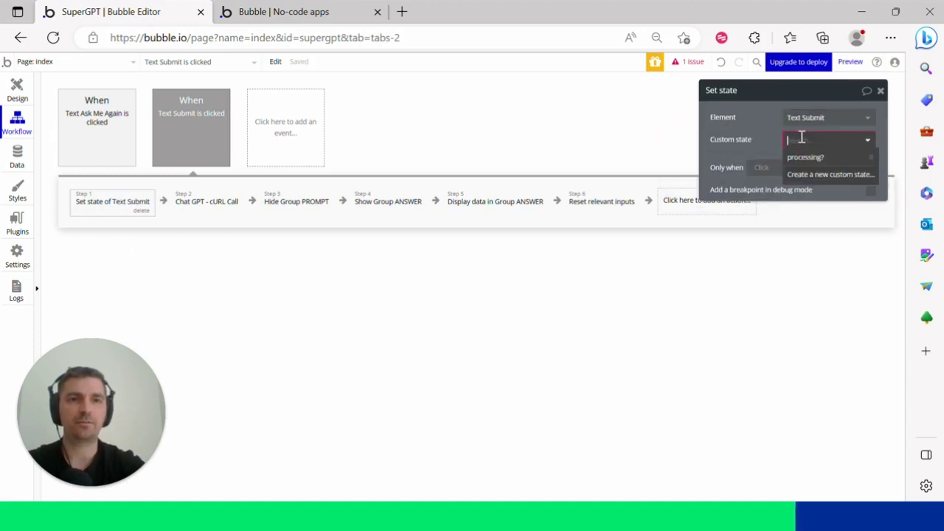
click(803, 157)
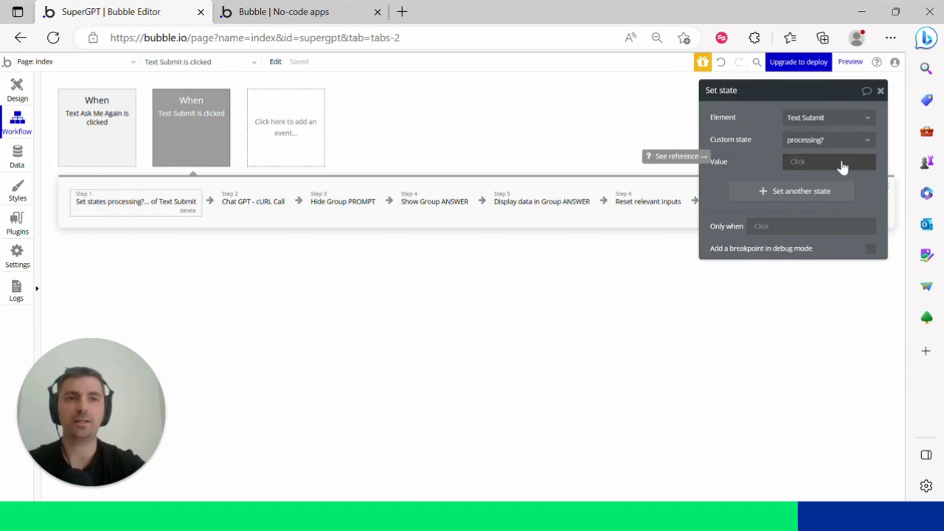
click(798, 162)
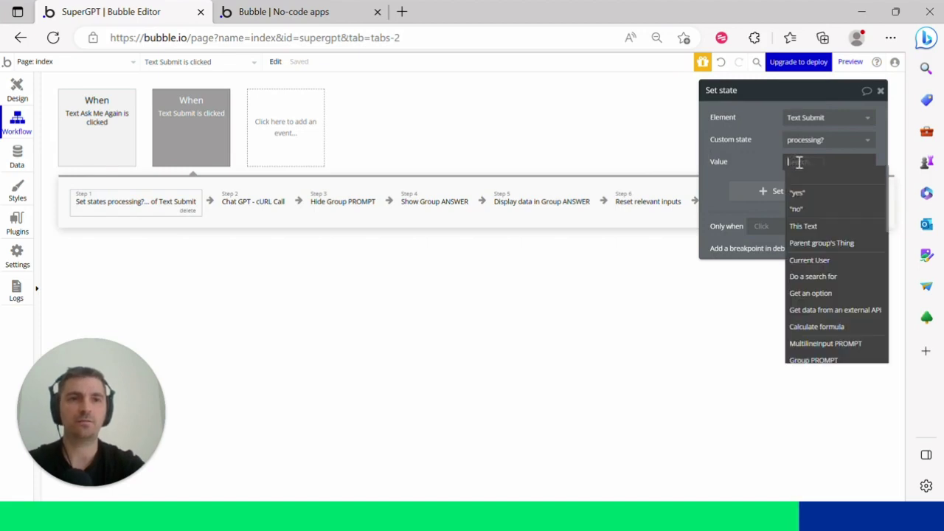
click(797, 192)
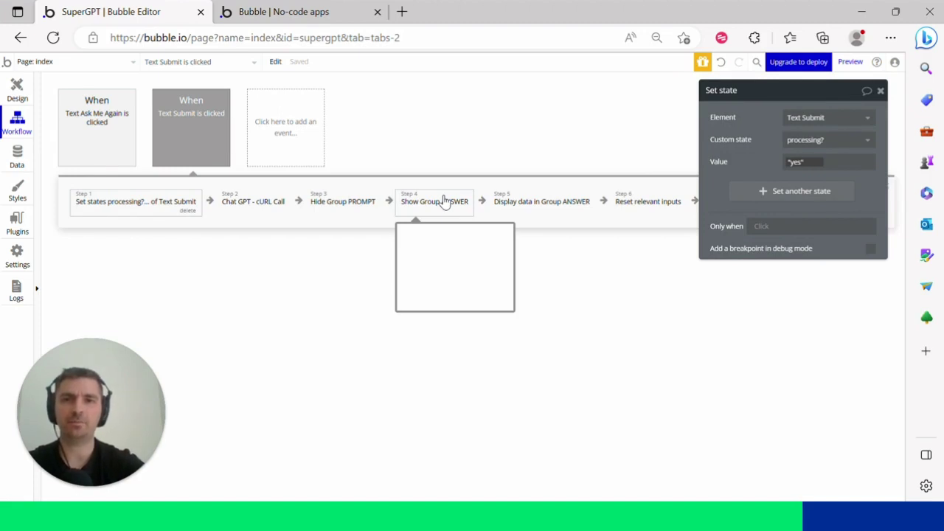
click(590, 286)
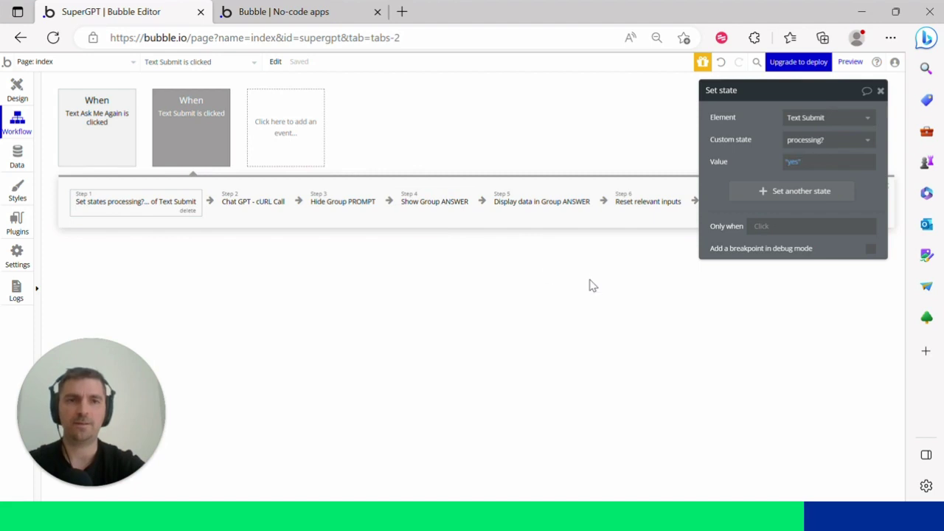
- Copy the Set state action and paste it at the end of the Submit workflow, after Reset relevant inputs
right_click(168, 204)
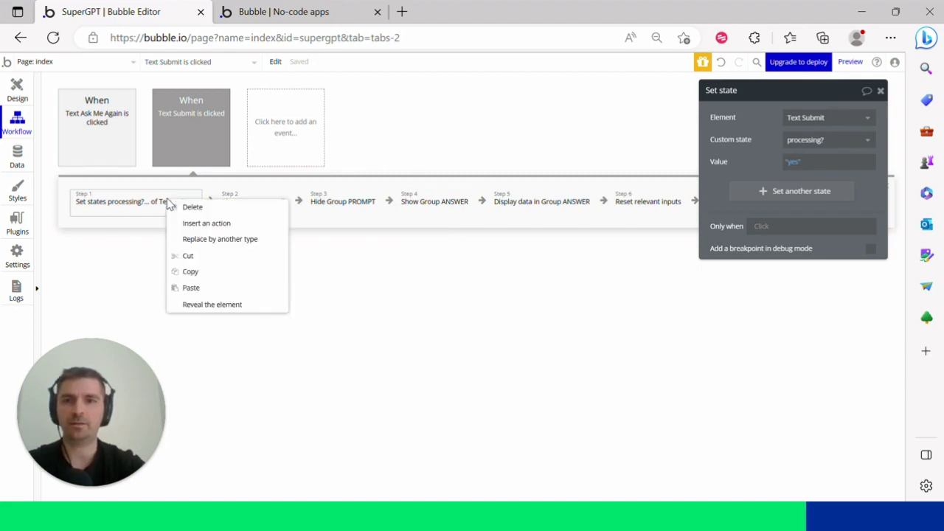
click(190, 271)
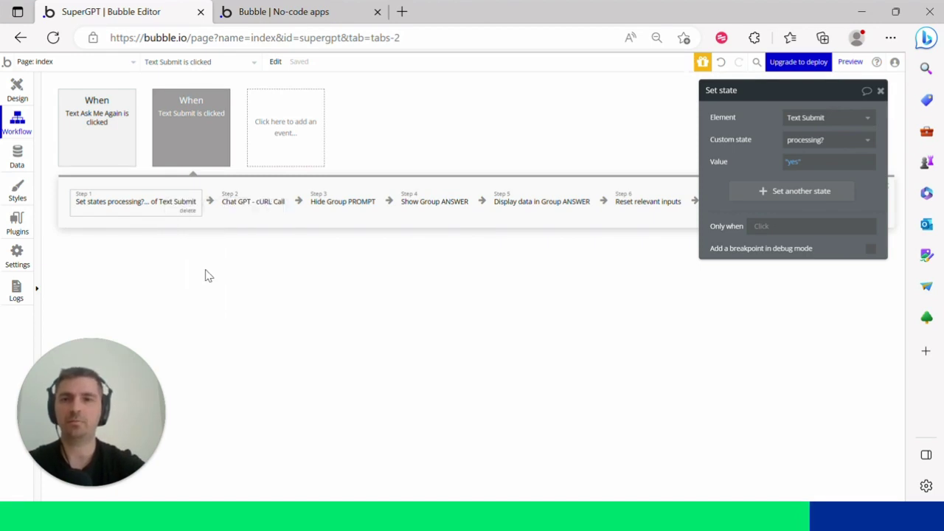
click(824, 99)
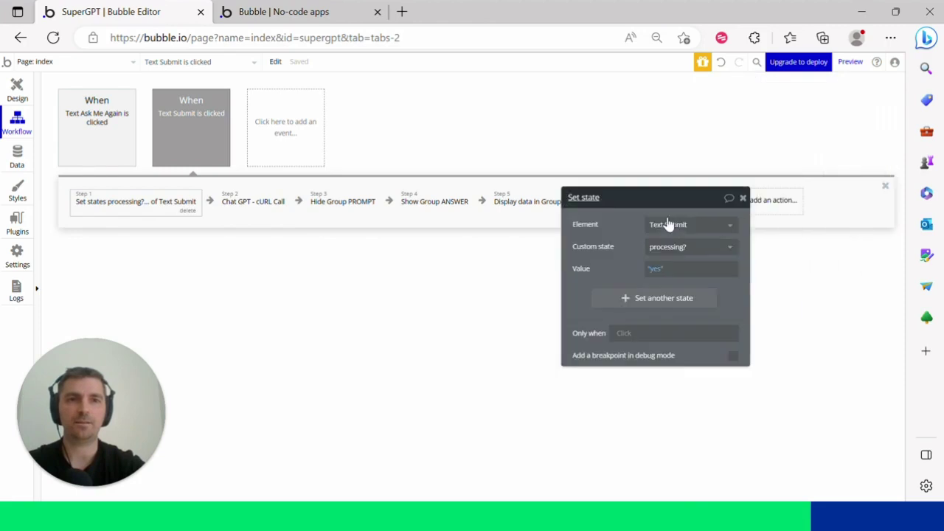
right_click(736, 207)
click(760, 211)
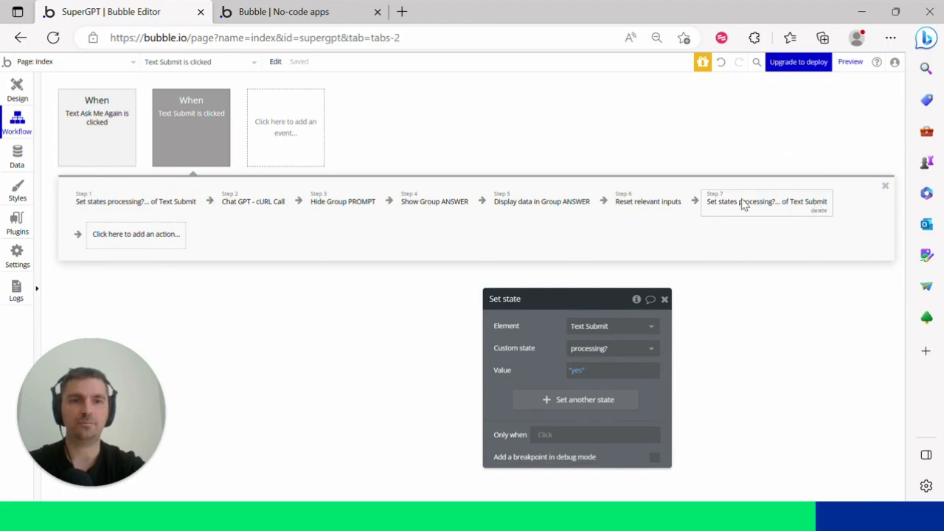
- Change the value of processing? in the workflow's last Set state action to "no" and close its properties
click(782, 207)
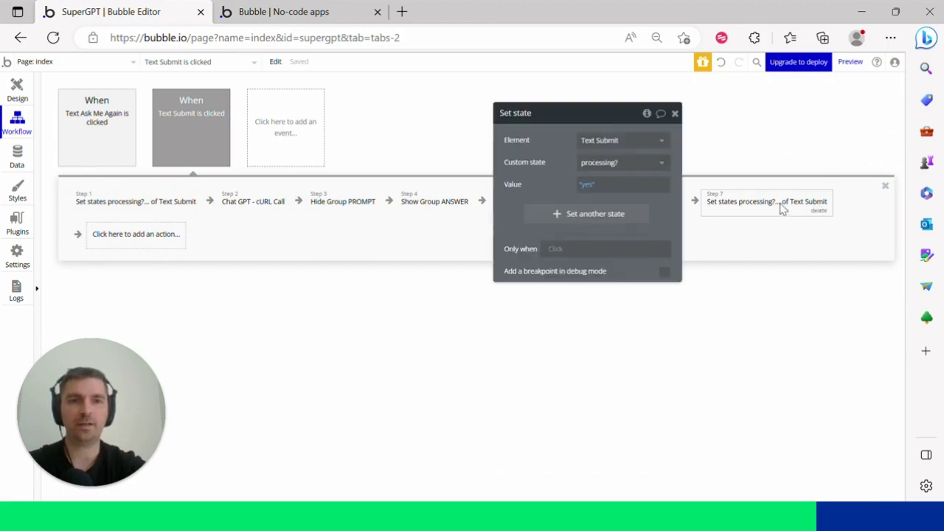
click(602, 188)
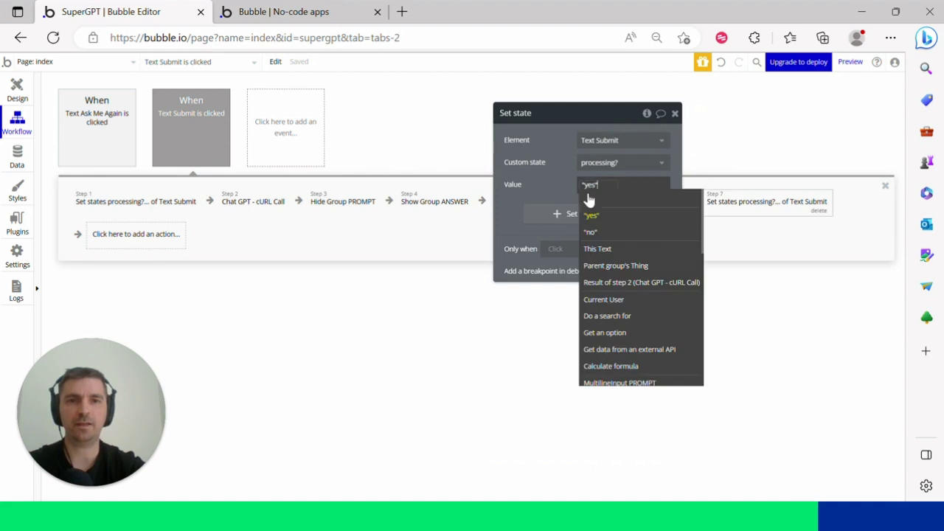
click(591, 230)
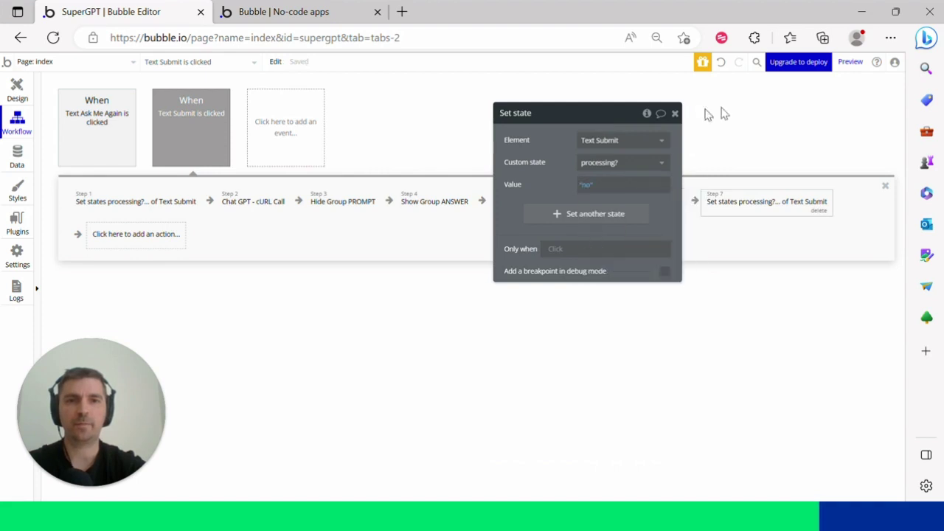
click(675, 113)
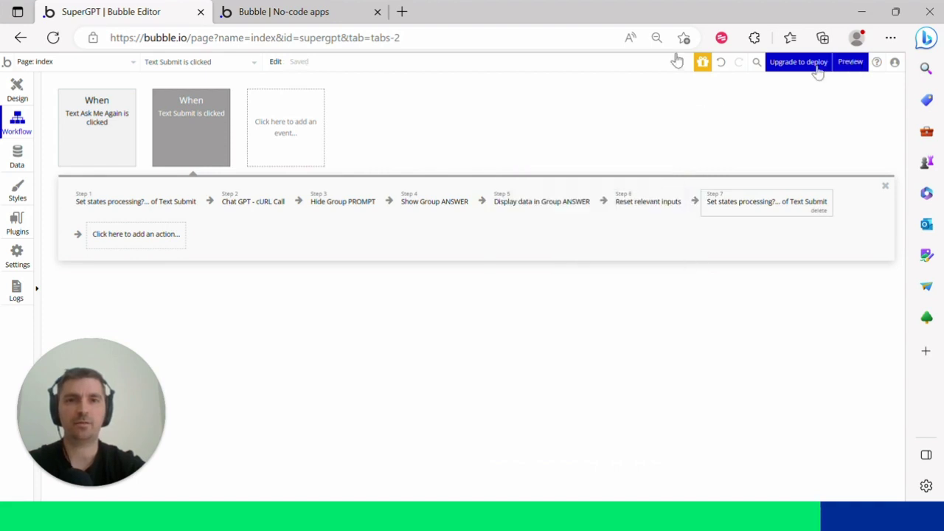
- Switch to the SuperGPT preview page, reload it to get the latest version and reduce the page zoom
click(309, 12)
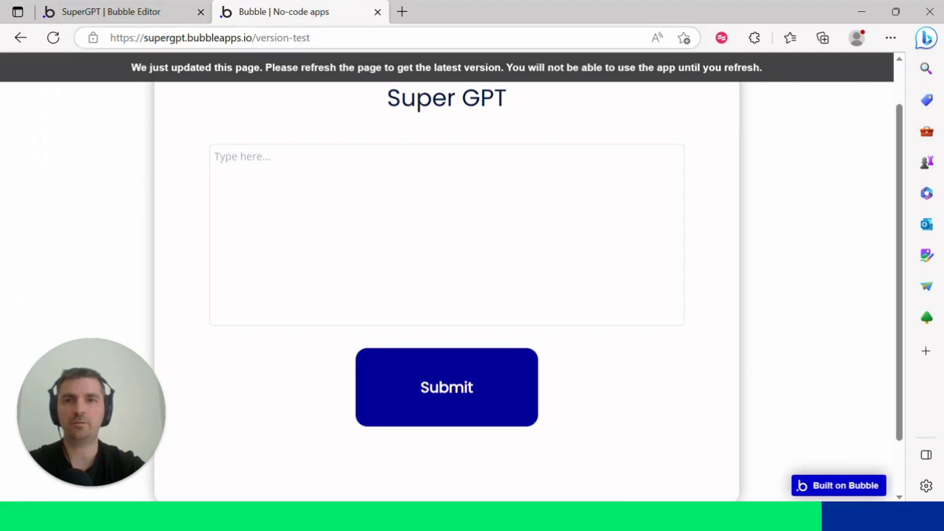
click(210, 38)
key(Return)
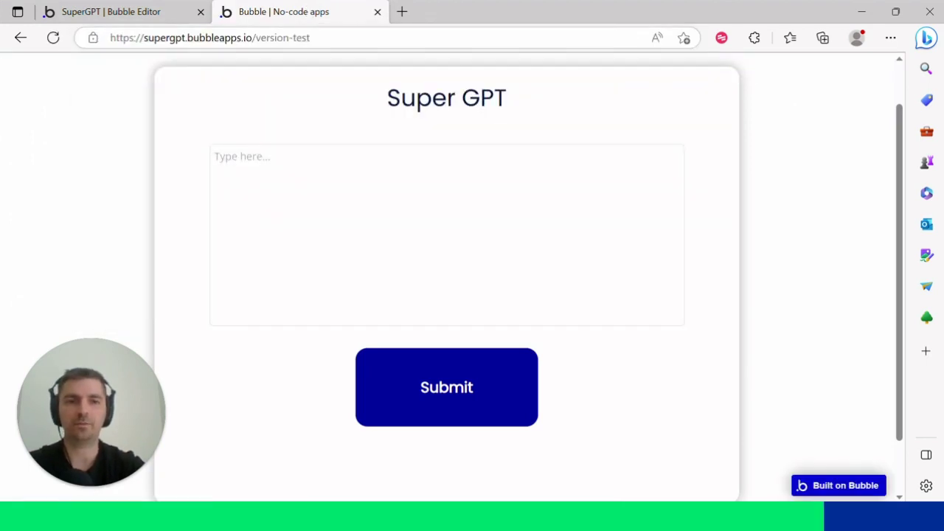
key(ctrl+minus)
- Test the app by submitting the prompt "Give me two reasons to have an iPhone", and return to the prompt form with Ask Me Again
text(Give me tw)
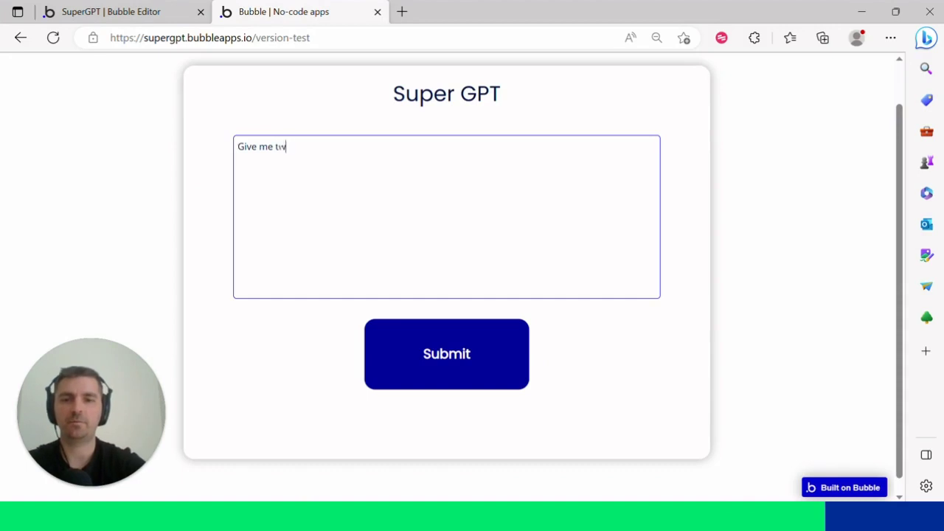
text(o reasons )
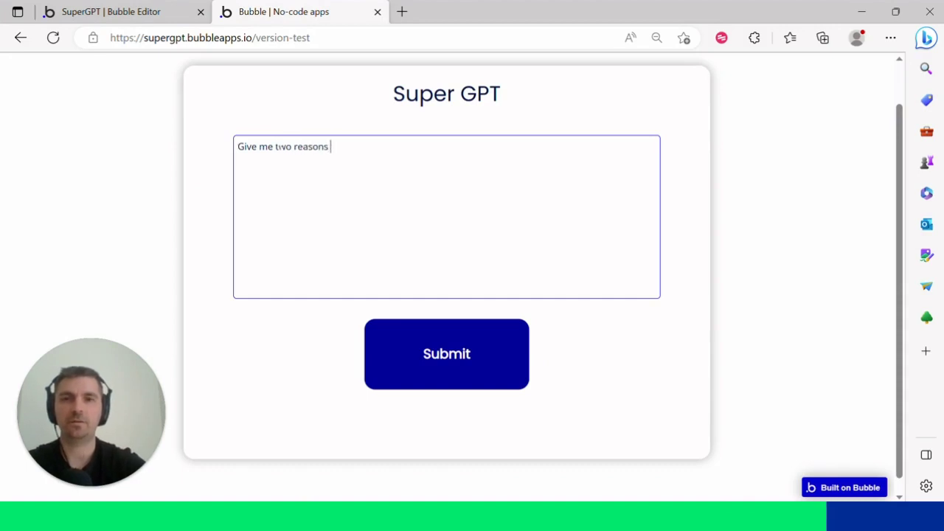
text(to have )
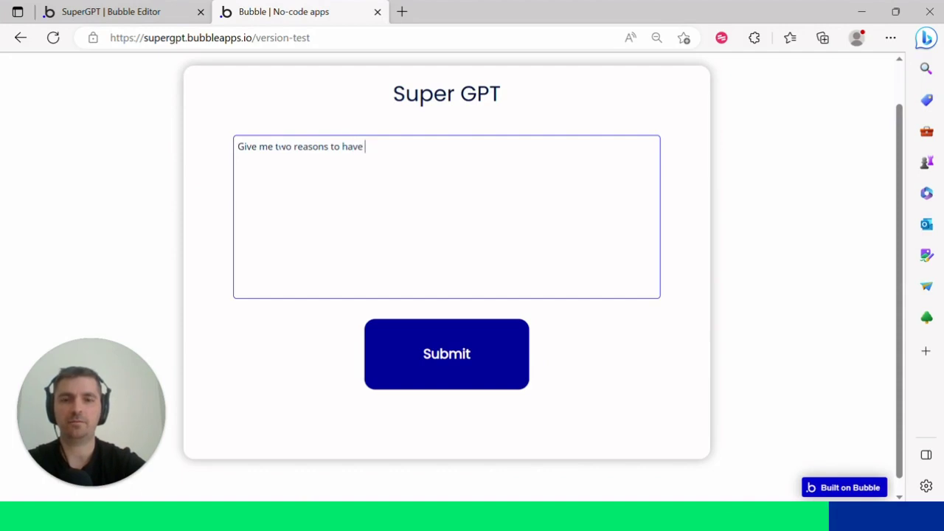
text(an iPhone)
click(457, 345)
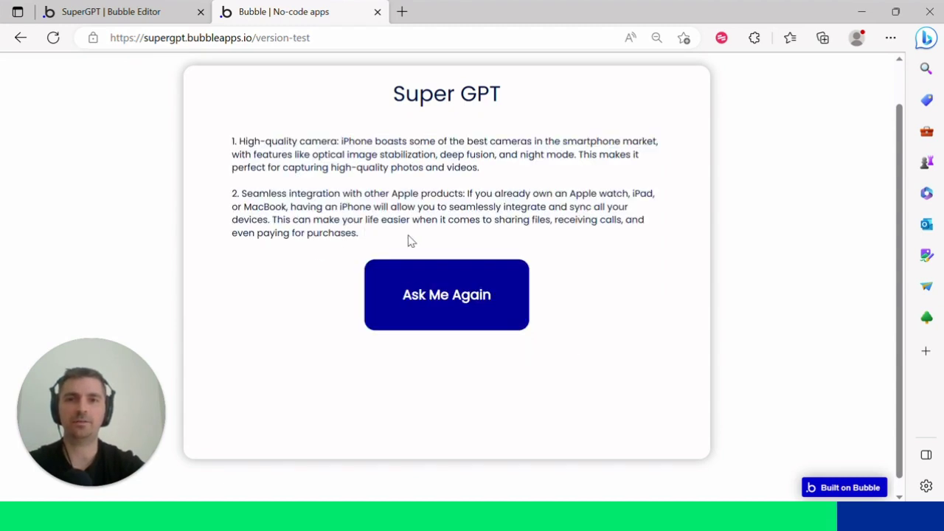
click(453, 310)
click(463, 137)
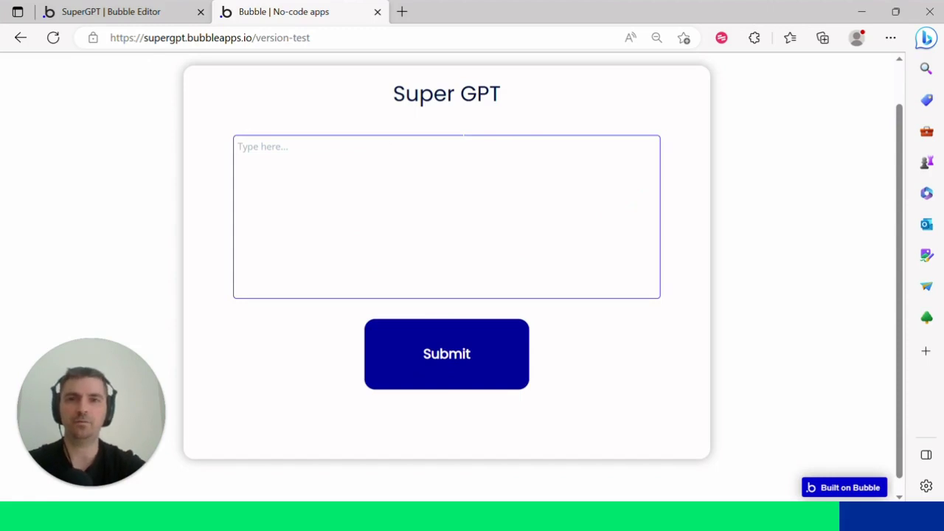
- Return to the Bubble editor's design view, move the Text Submit properties off the canvas content and select Group ANSWER
click(167, 14)
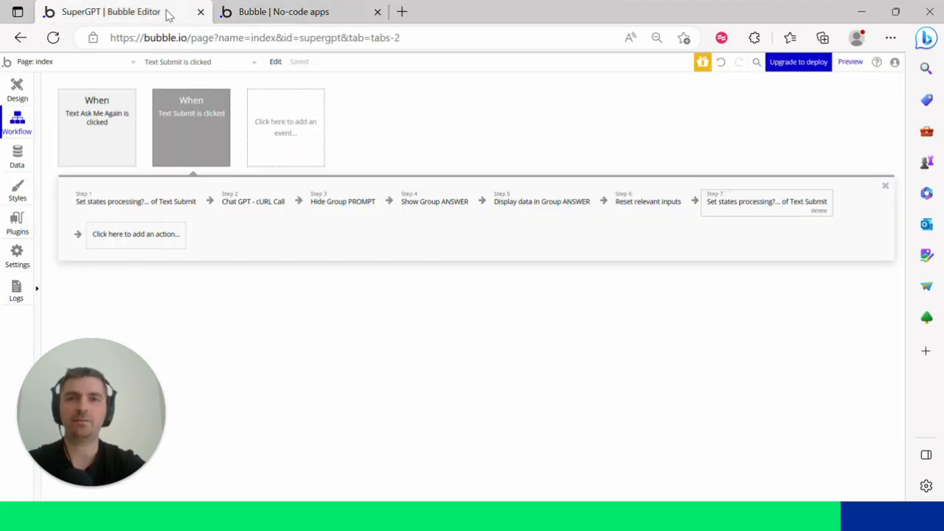
click(22, 94)
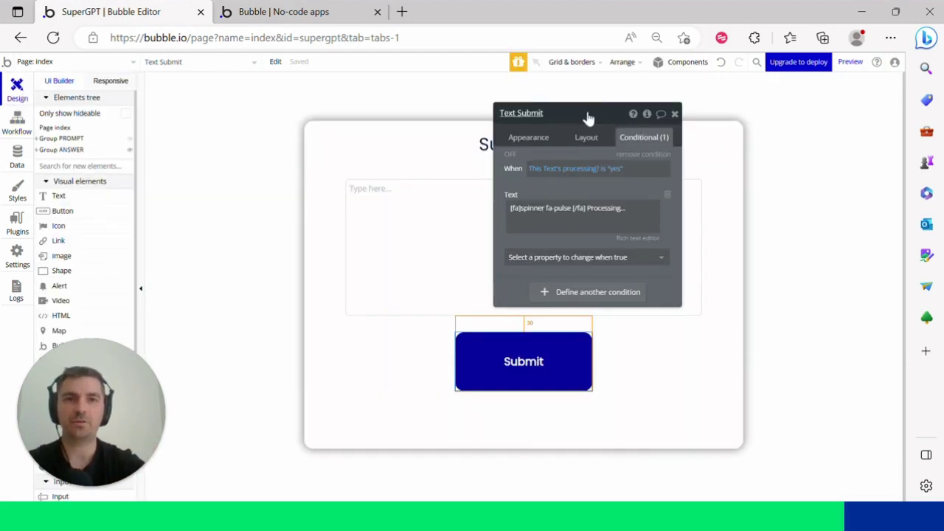
drag(590, 121, 841, 116)
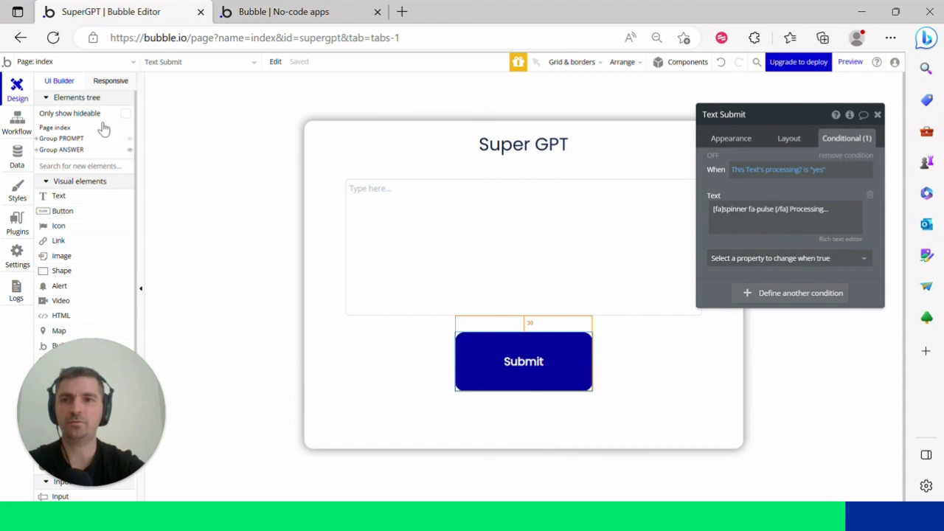
click(73, 151)
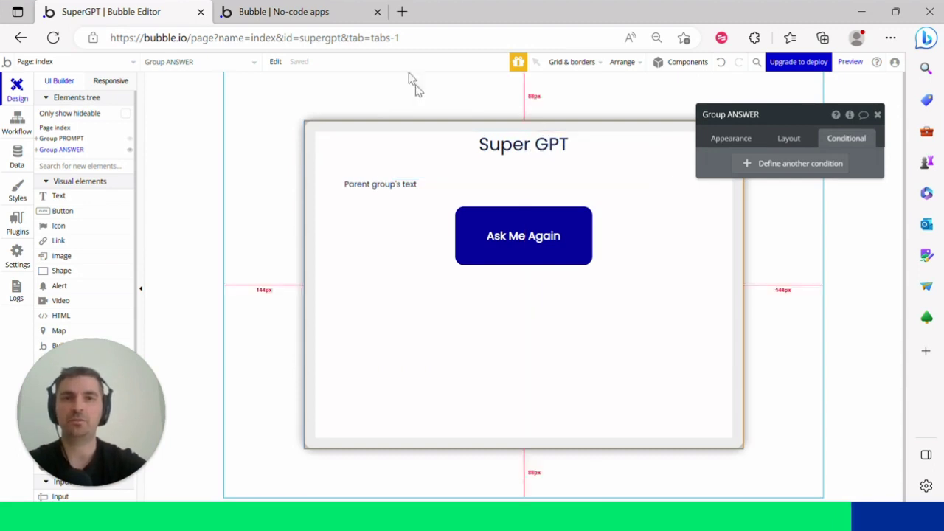
- Open lottiefiles.com in a new browser tab and search its animations for "robot"
click(402, 11)
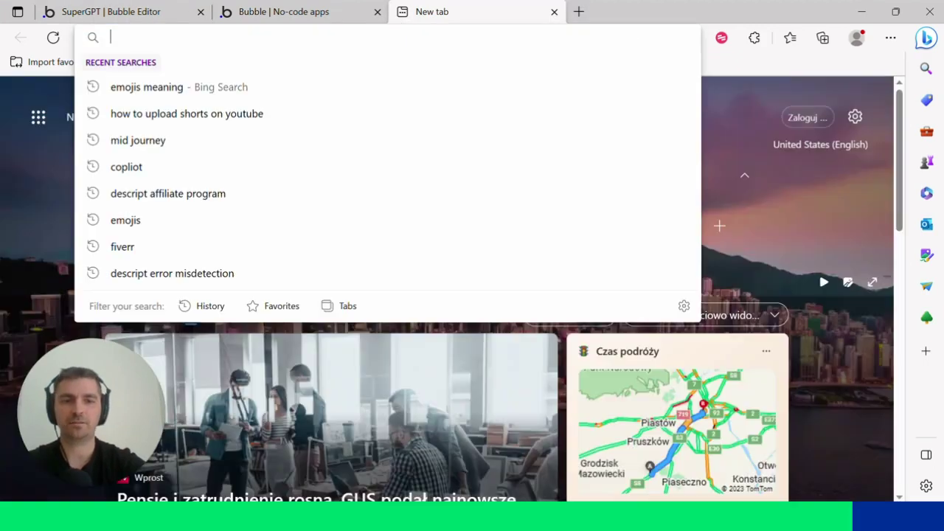
text(lot)
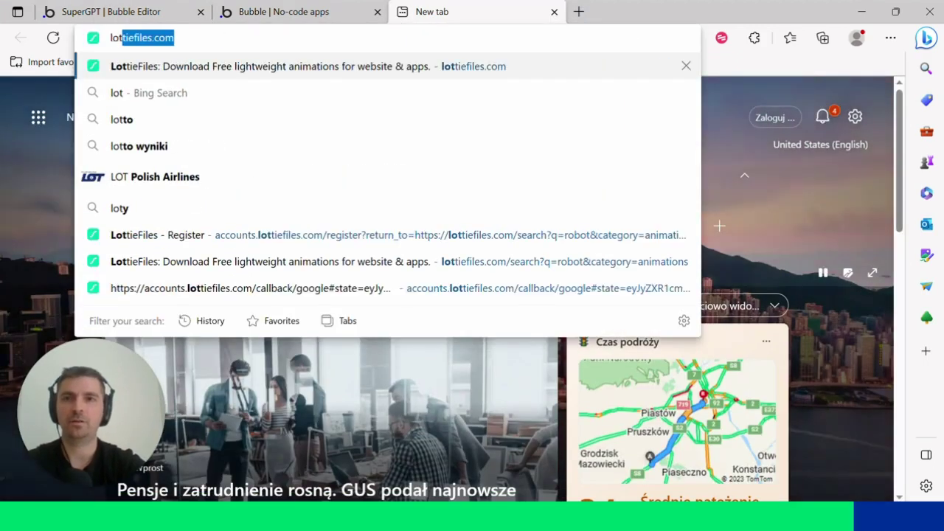
key(Return)
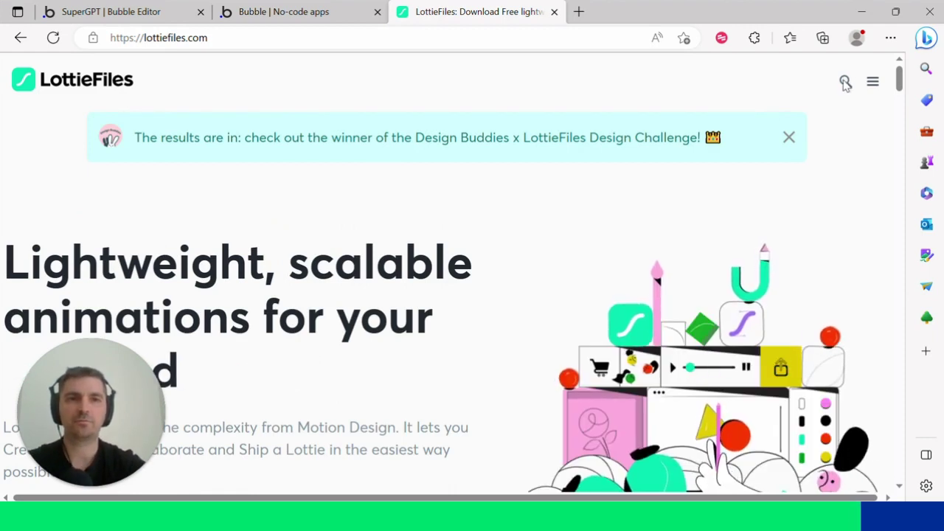
click(845, 83)
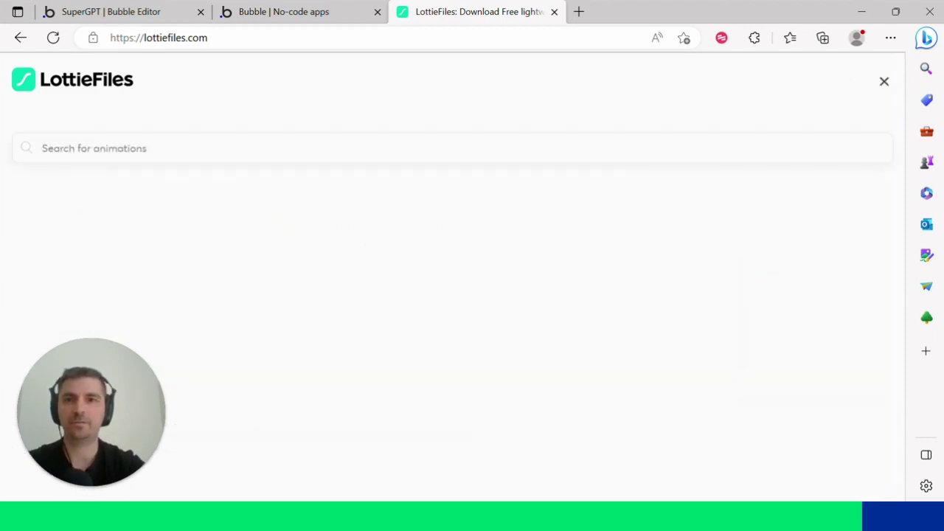
text(robot)
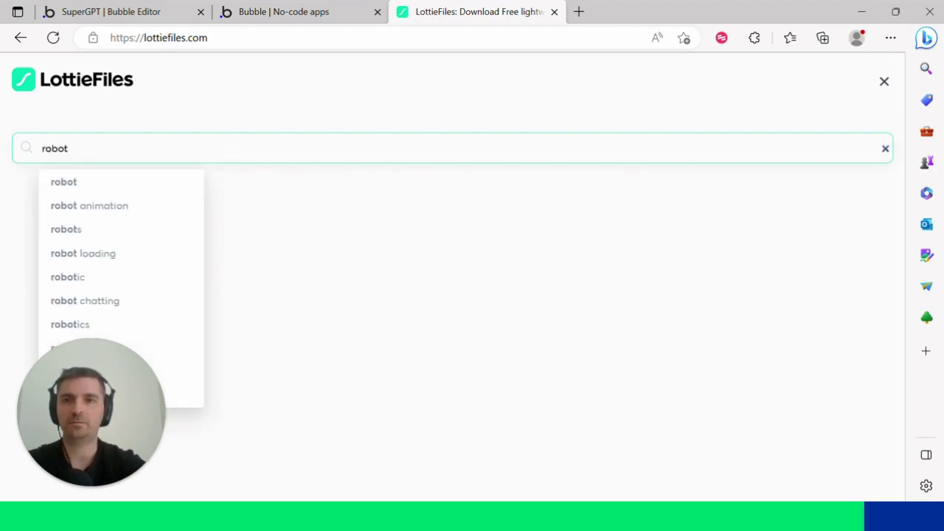
click(98, 188)
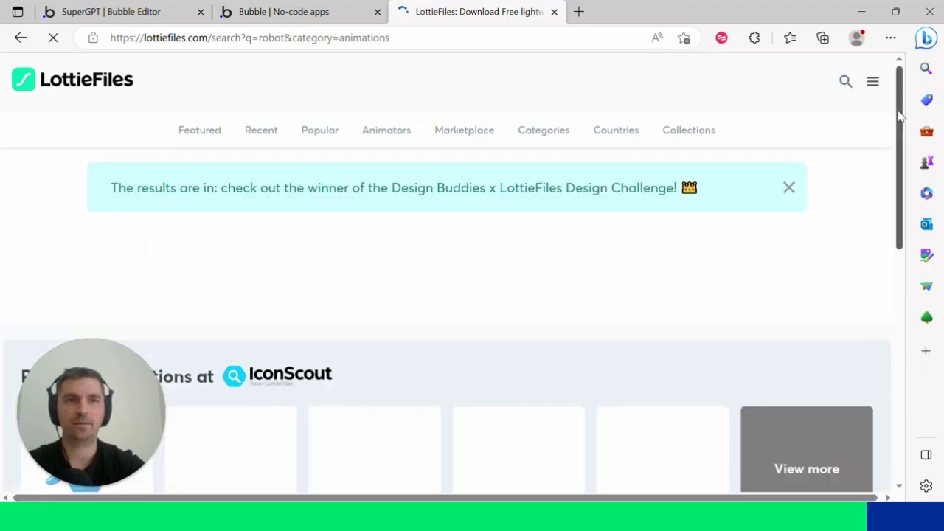
- Browse the robot animations, open RobotSaludando and show its download formats
scroll(908, 153, down, 5)
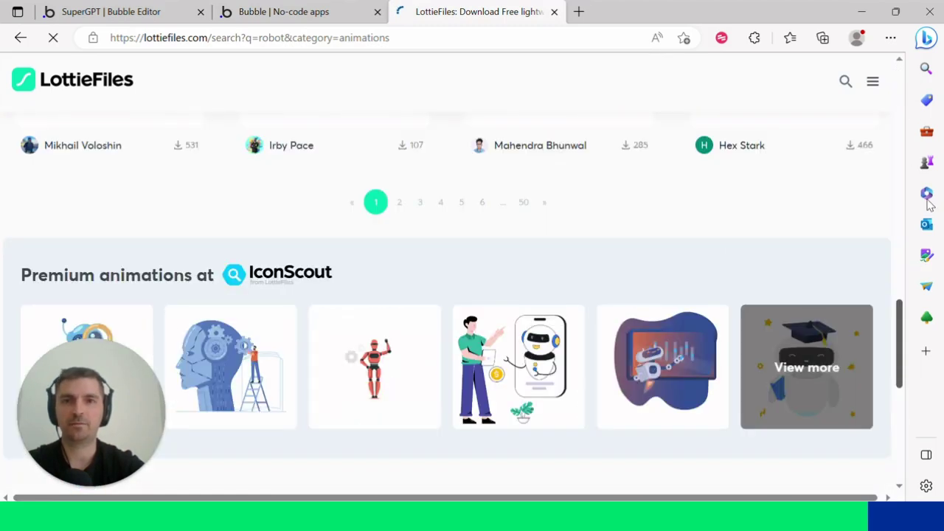
scroll(312, 187, up, 10)
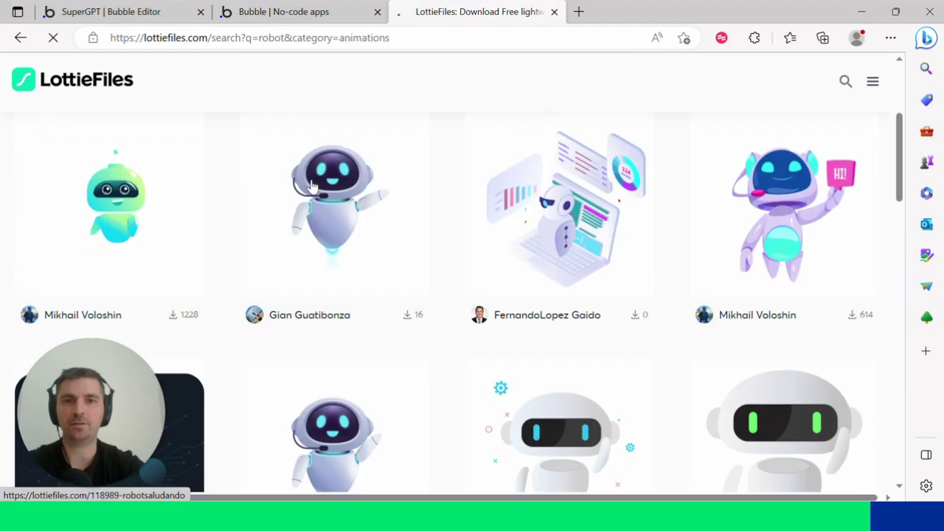
click(312, 187)
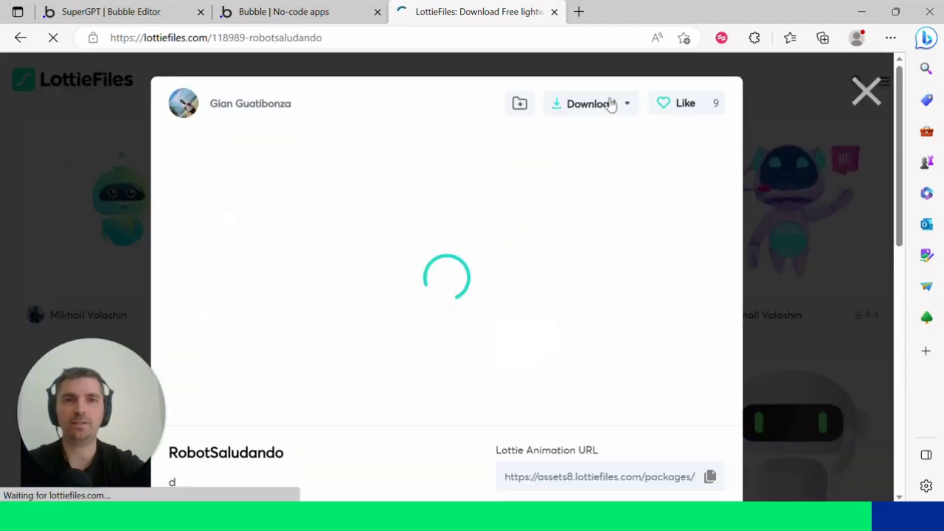
click(610, 104)
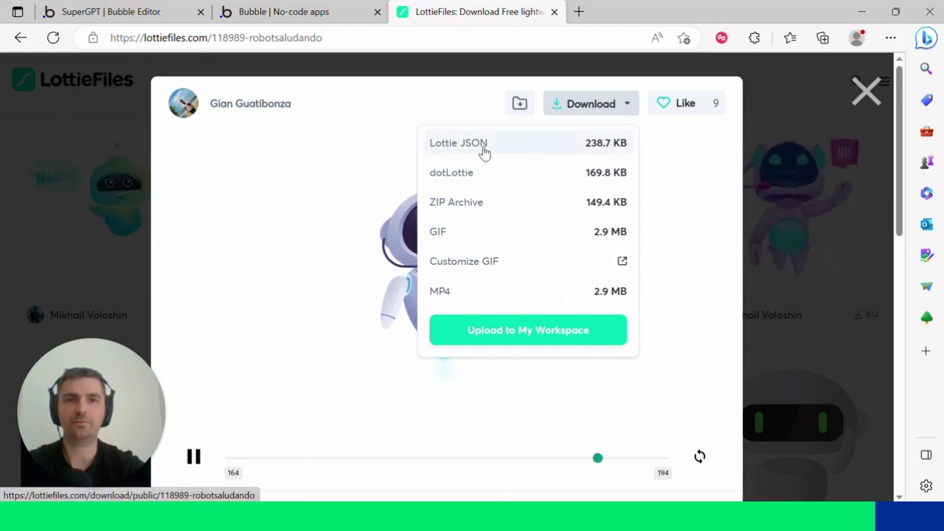
- Go back to the Bubble editor, search the plugins for "lottie" and install Lottie Animations Maintained
click(116, 12)
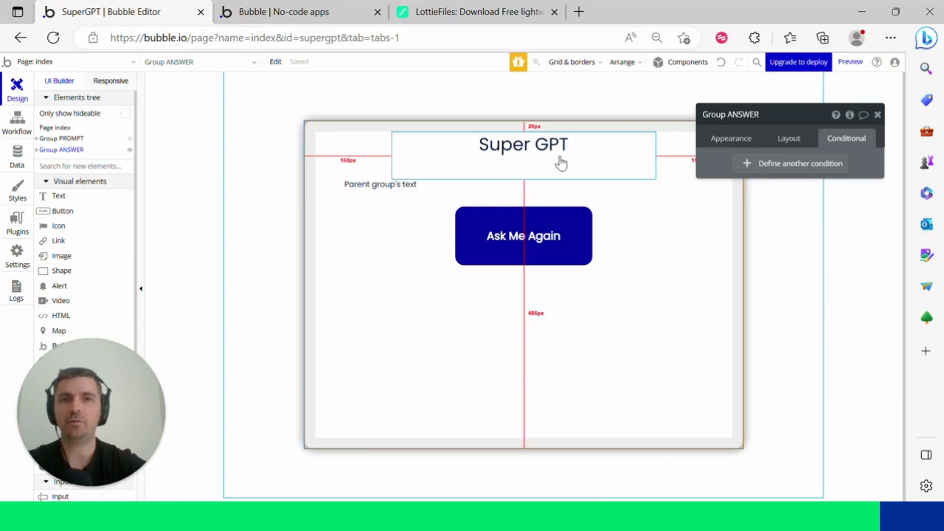
click(15, 221)
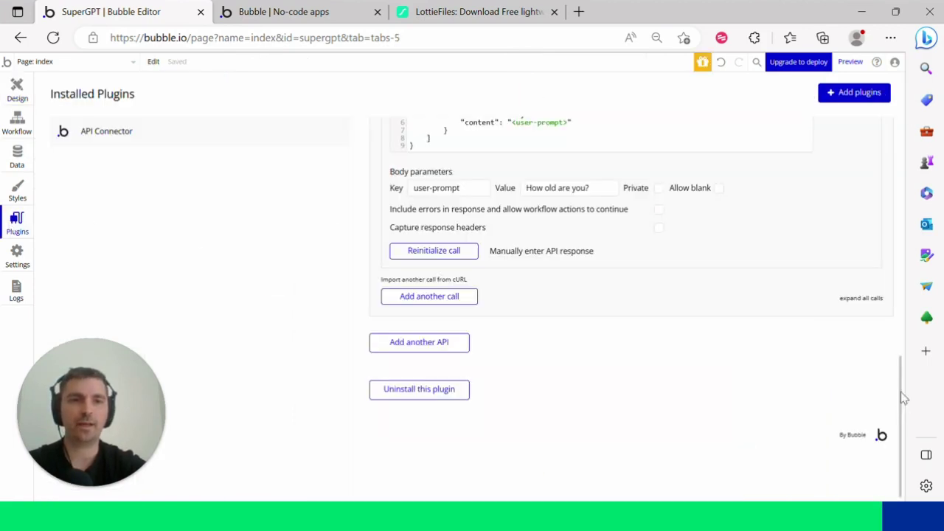
drag(899, 397, 898, 182)
click(852, 92)
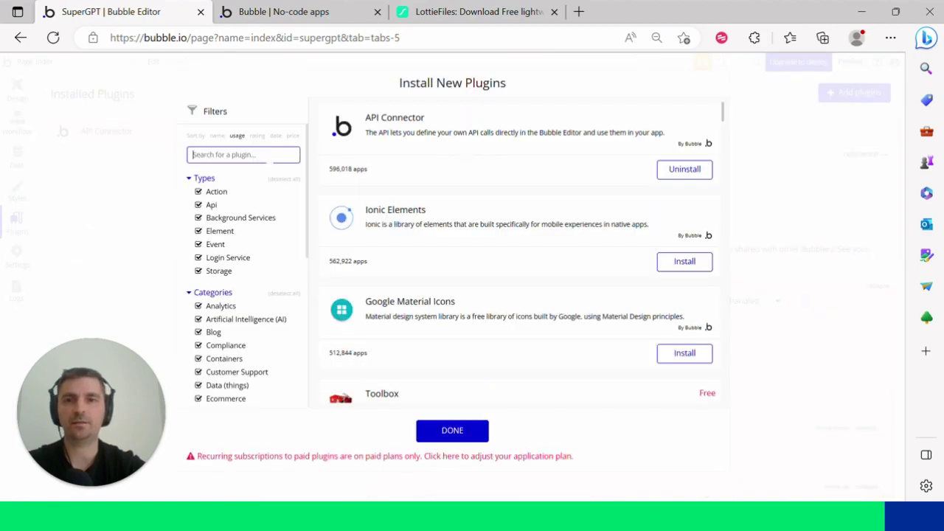
text(lottie)
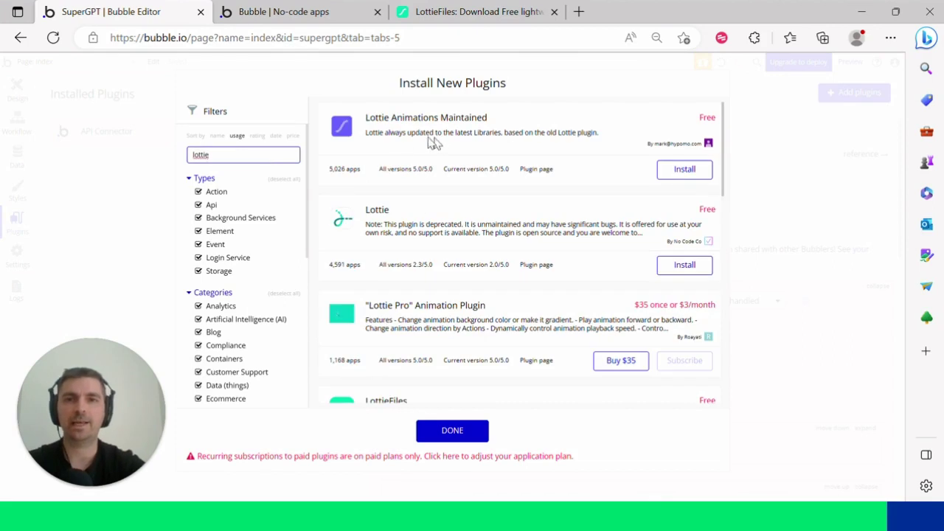
click(677, 176)
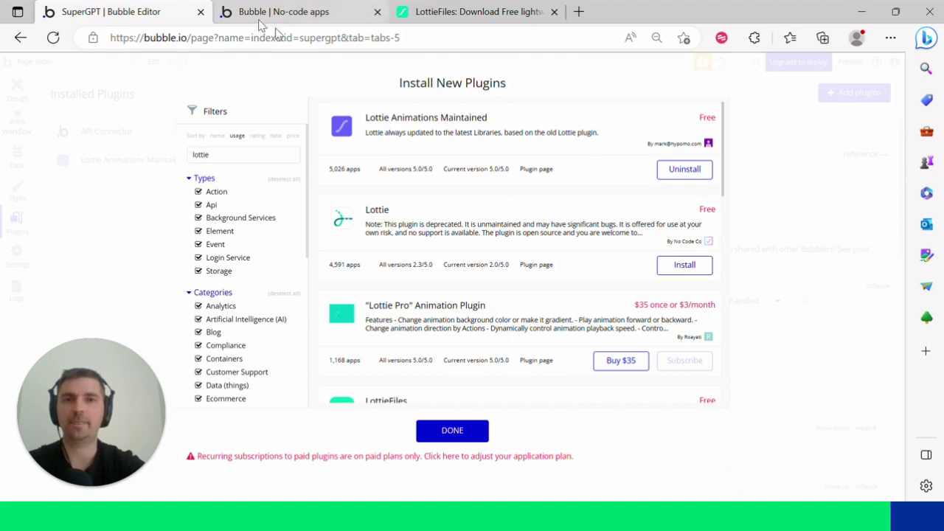
click(466, 431)
- Draw a Lottie element about 239 by 59 at the top of Group ANSWER and delete the group's Super GPT title
click(18, 94)
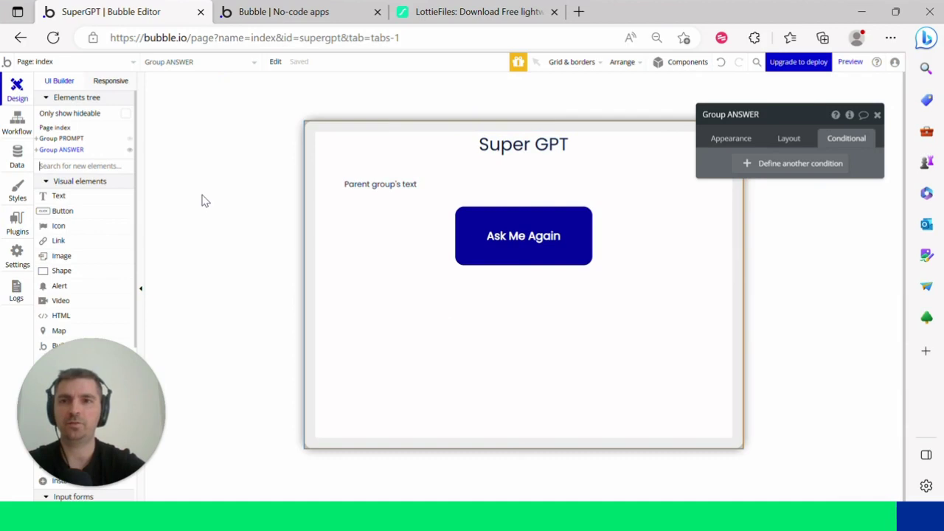
text(lotti)
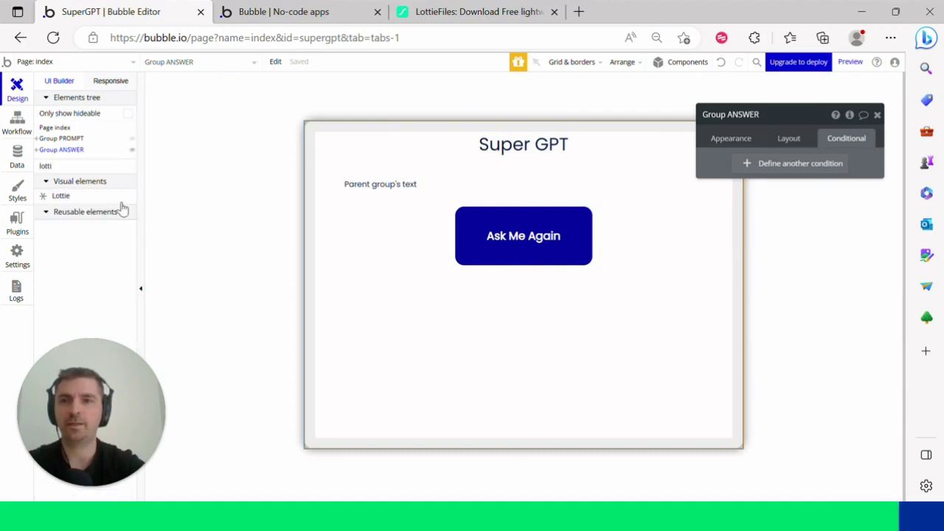
click(62, 202)
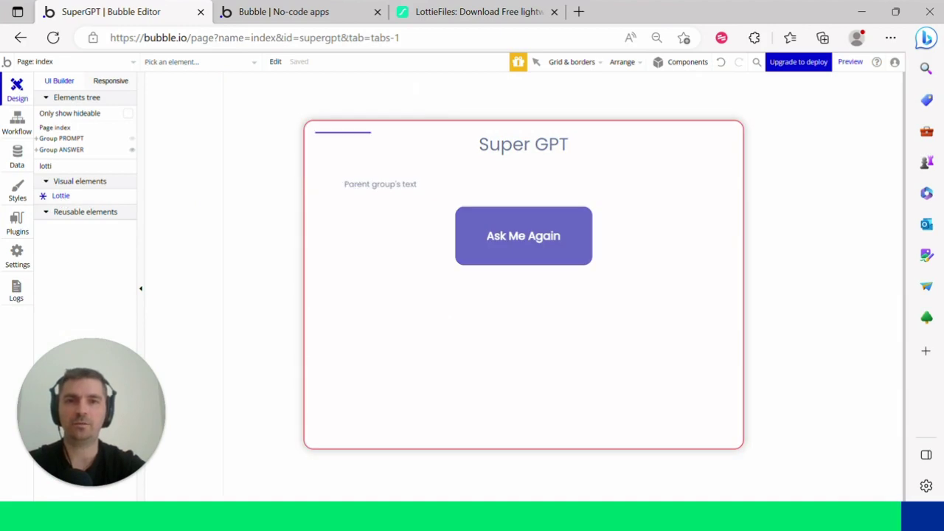
drag(344, 133, 479, 171)
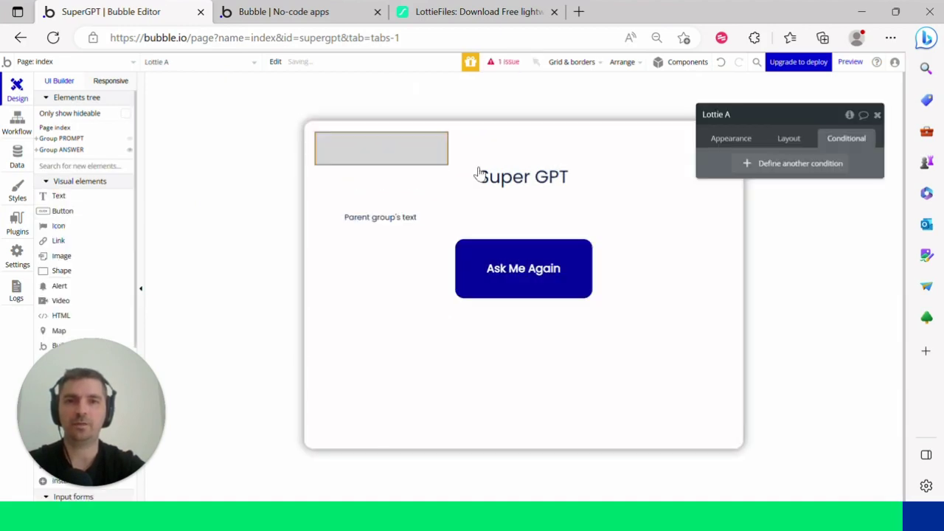
click(540, 182)
key(Delete)
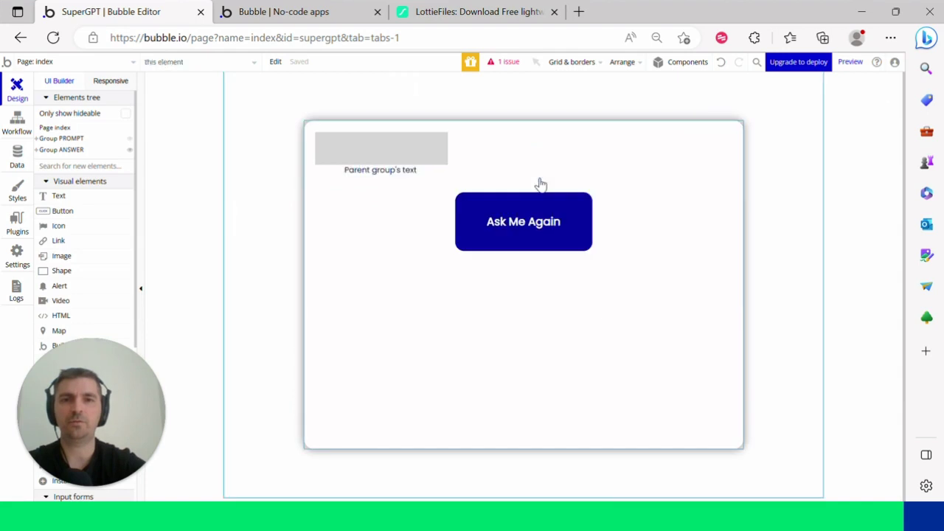
- Set the Lottie element's horizontal alignment to center within Group ANSWER
click(381, 148)
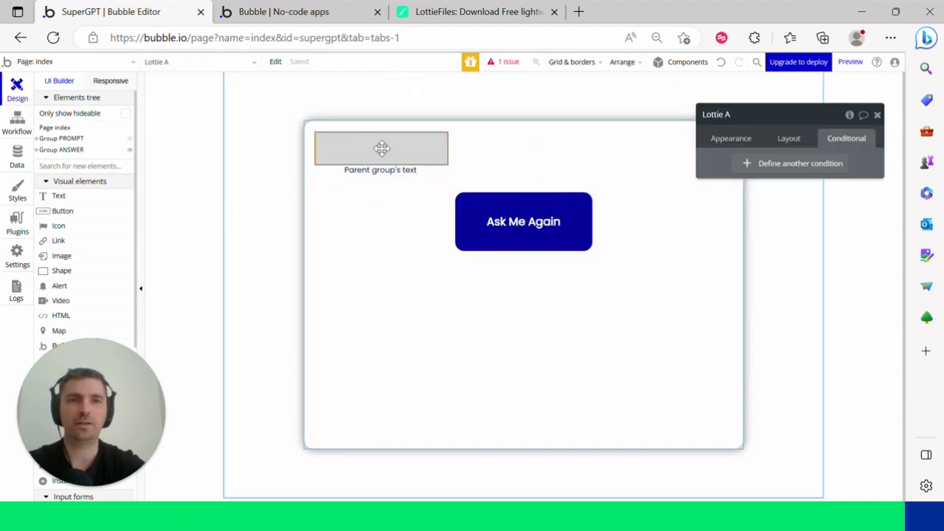
click(731, 138)
click(785, 138)
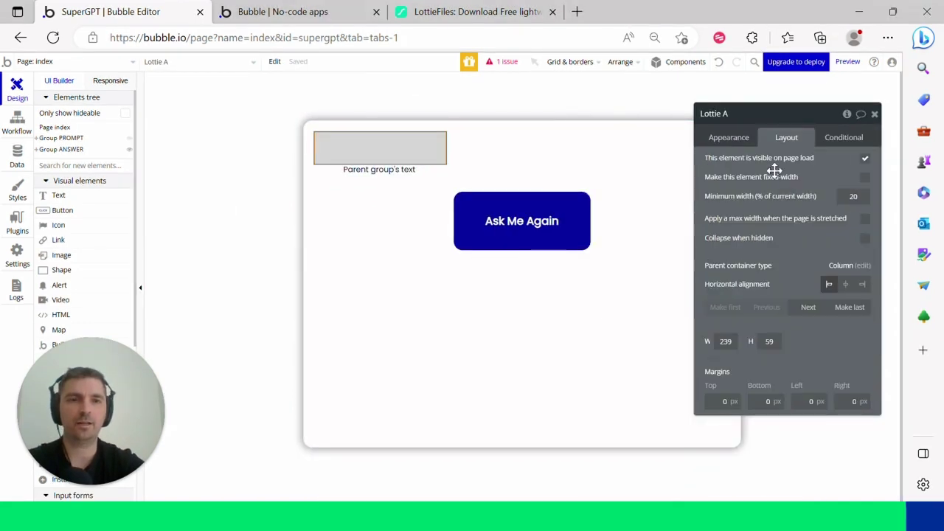
click(846, 286)
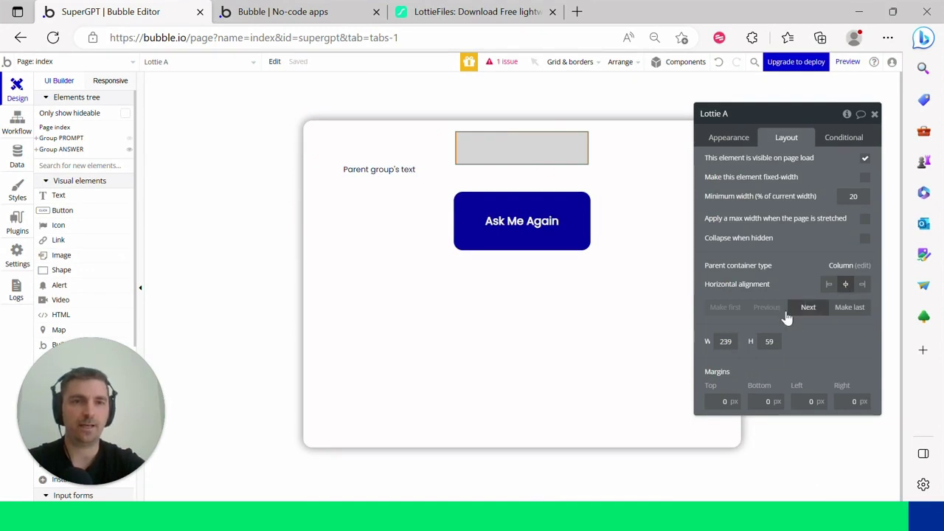
- Set the Lottie element's width to 200 and its height to 150
click(730, 341)
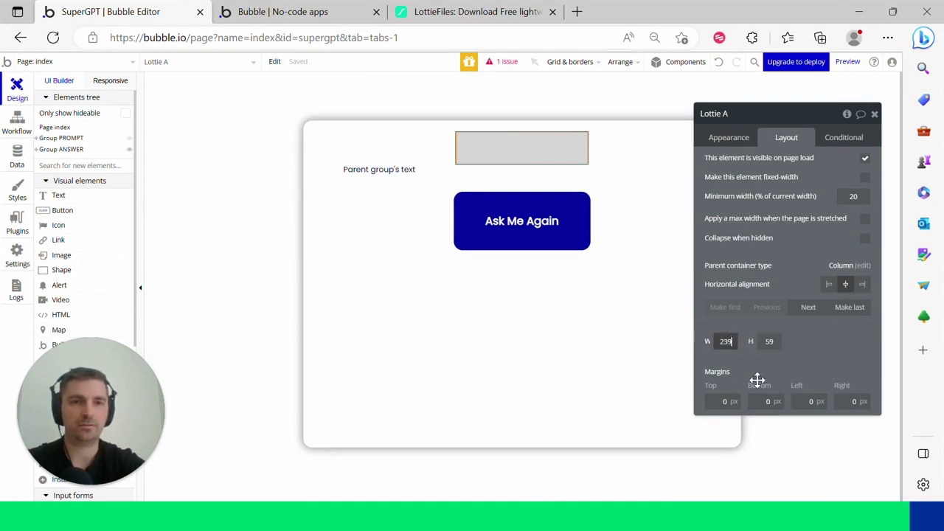
key(BackSpace)
key(BackSpace)
text(00)
key(Tab)
text(1500)
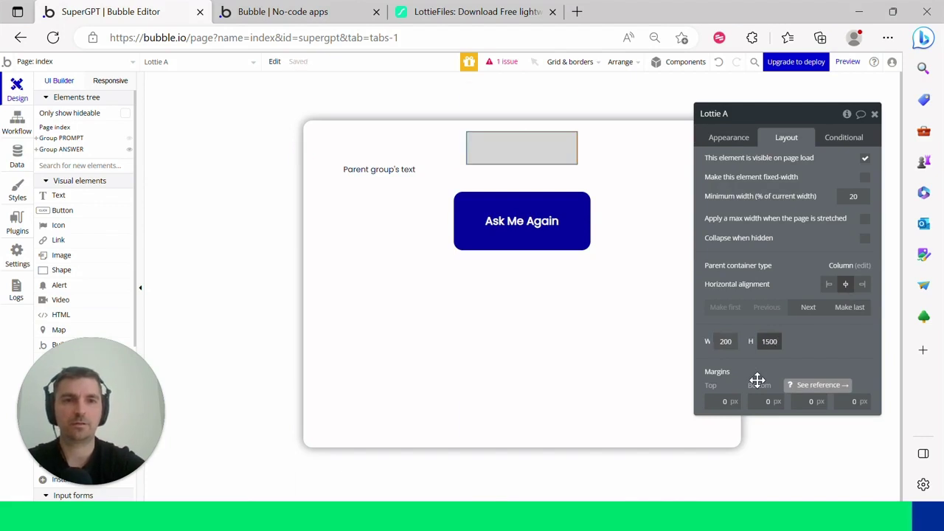
key(BackSpace)
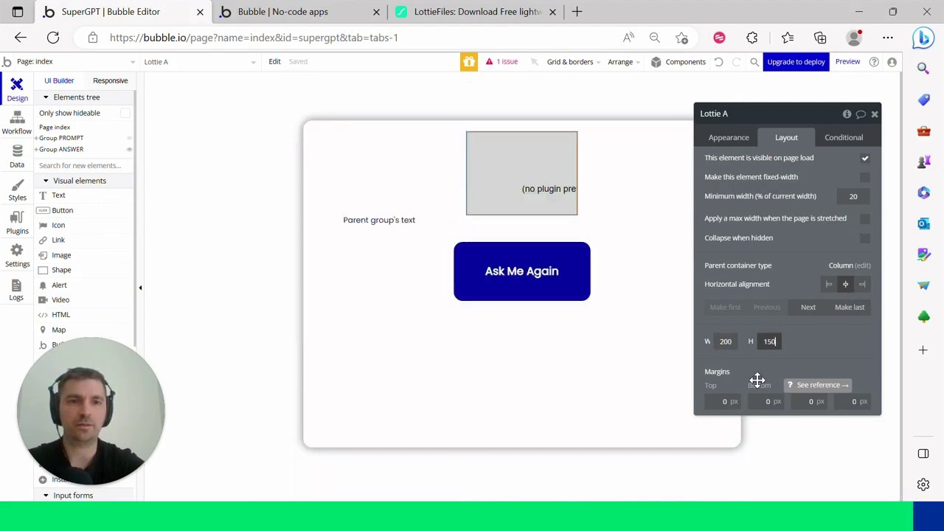
- Upload 118989-robotsaludando.json from Downloads as the Lottie element's static JSON file
drag(732, 141, 734, 141)
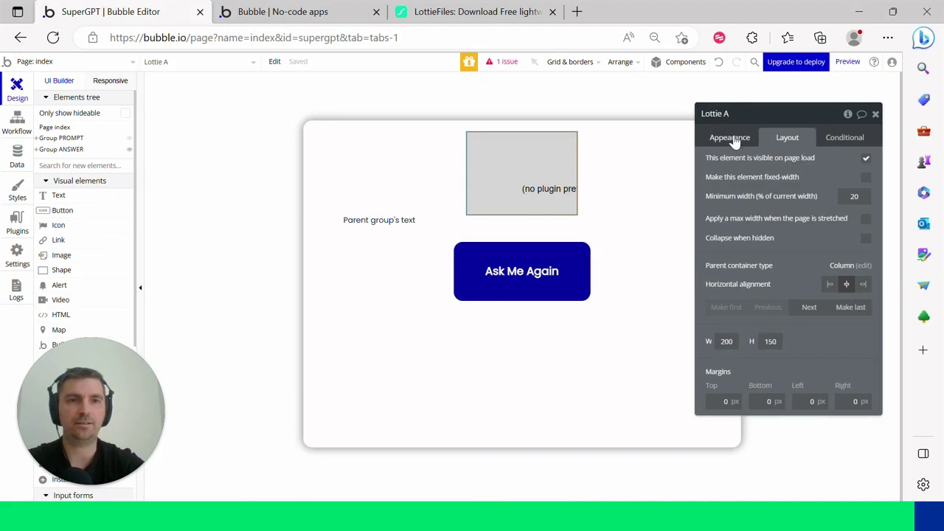
click(752, 136)
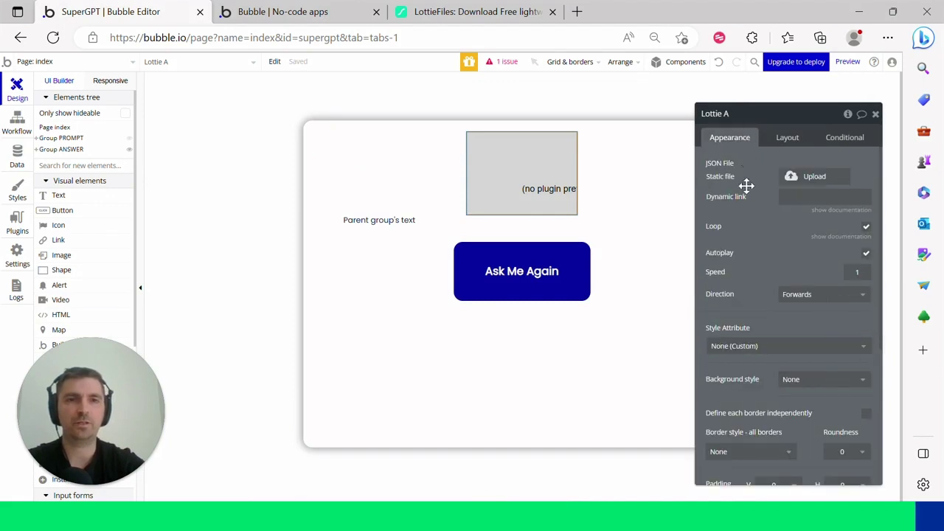
click(806, 177)
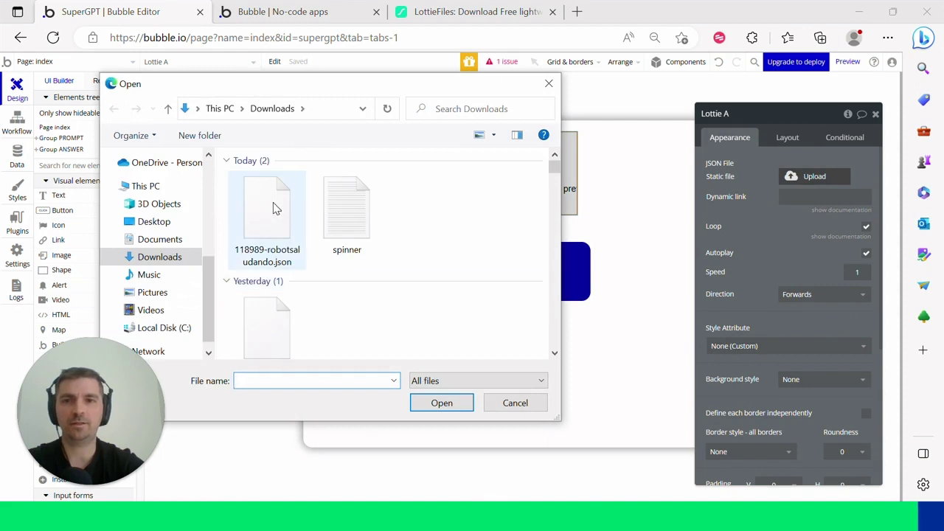
click(273, 209)
click(455, 405)
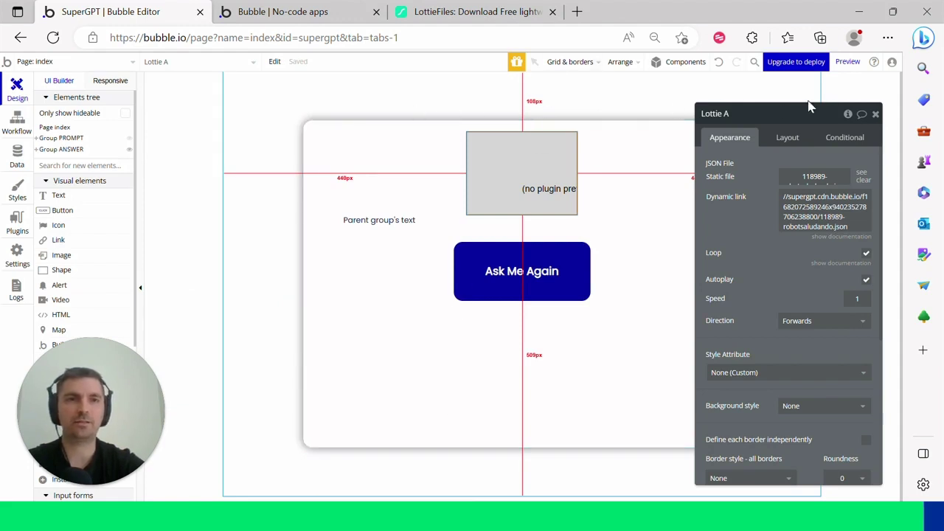
- Reload the SuperGPT preview page and submit the prompt "Tell me 2 words people like the most"
click(318, 22)
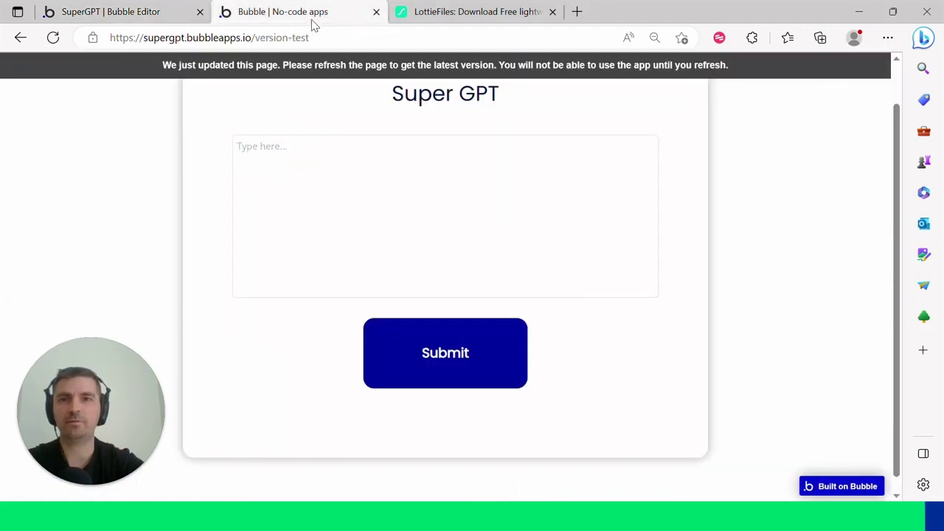
click(375, 31)
key(Return)
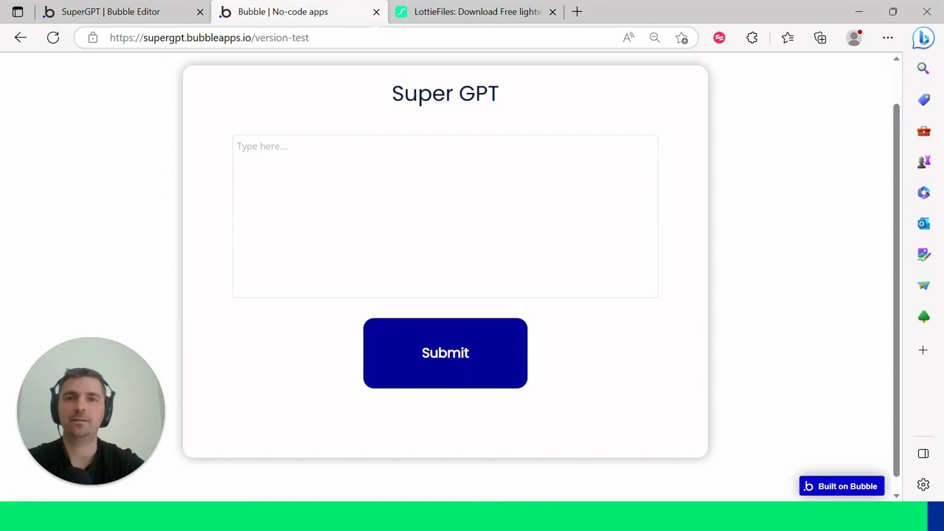
click(238, 146)
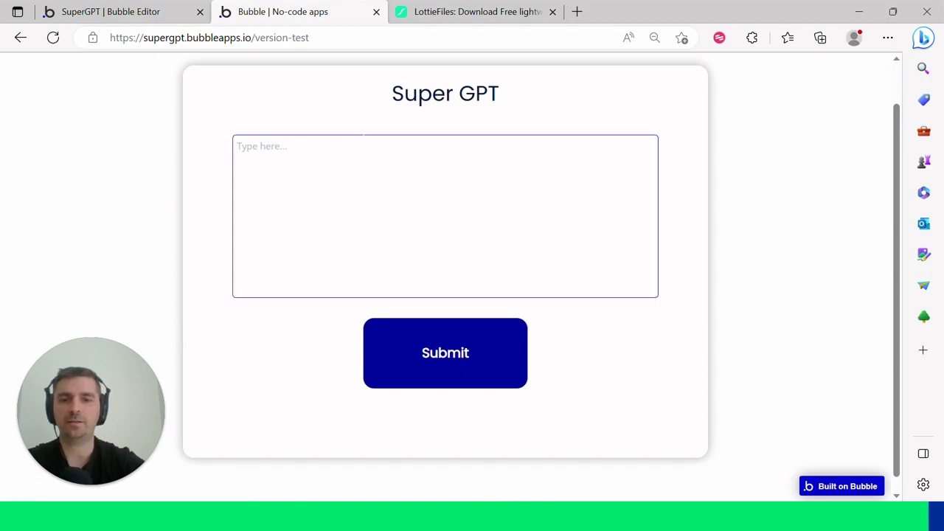
text(Tell me)
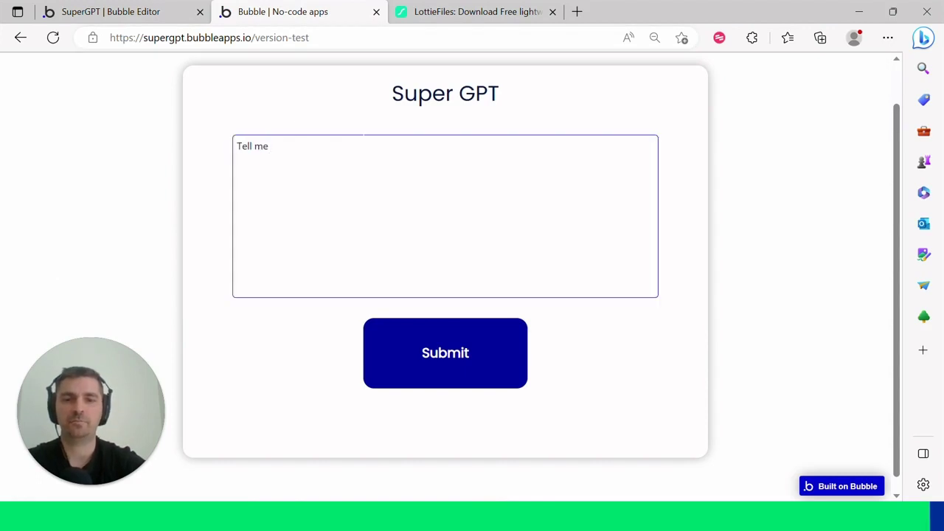
text( 2 wor)
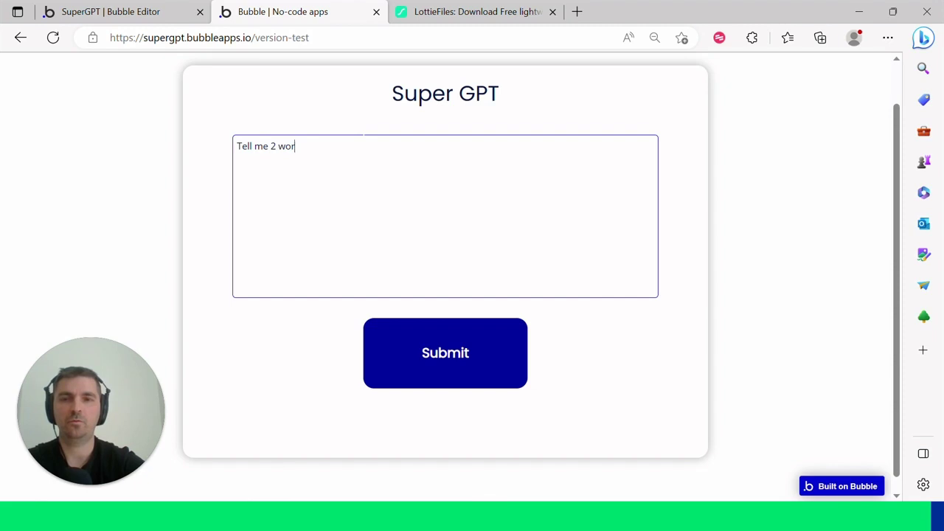
text(ds people like the most)
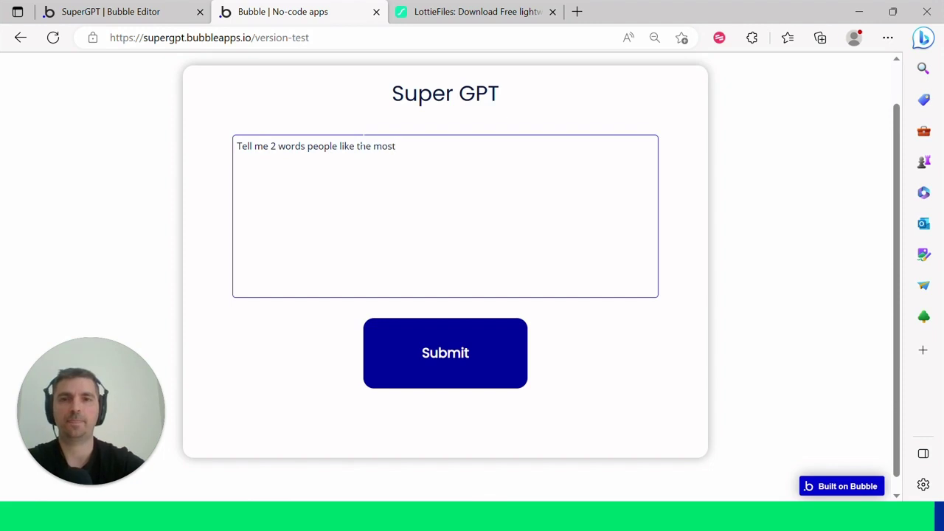
click(450, 365)
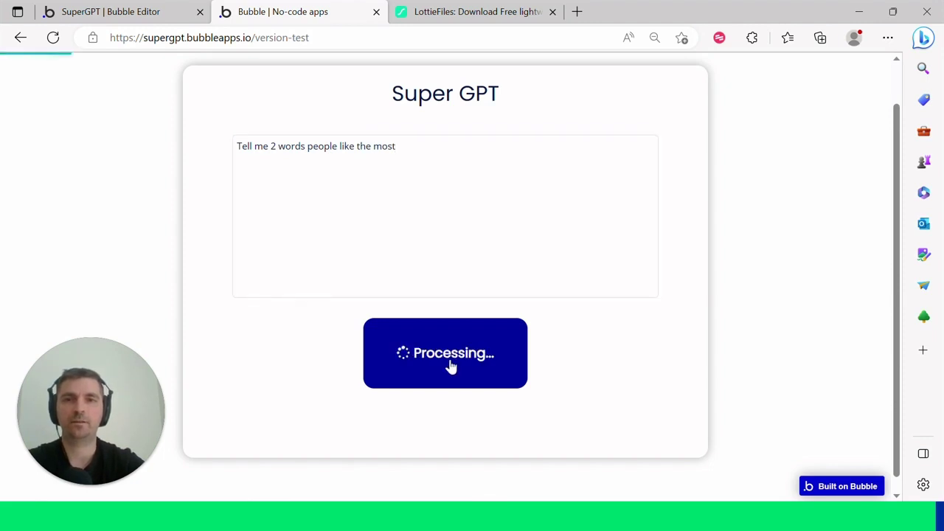